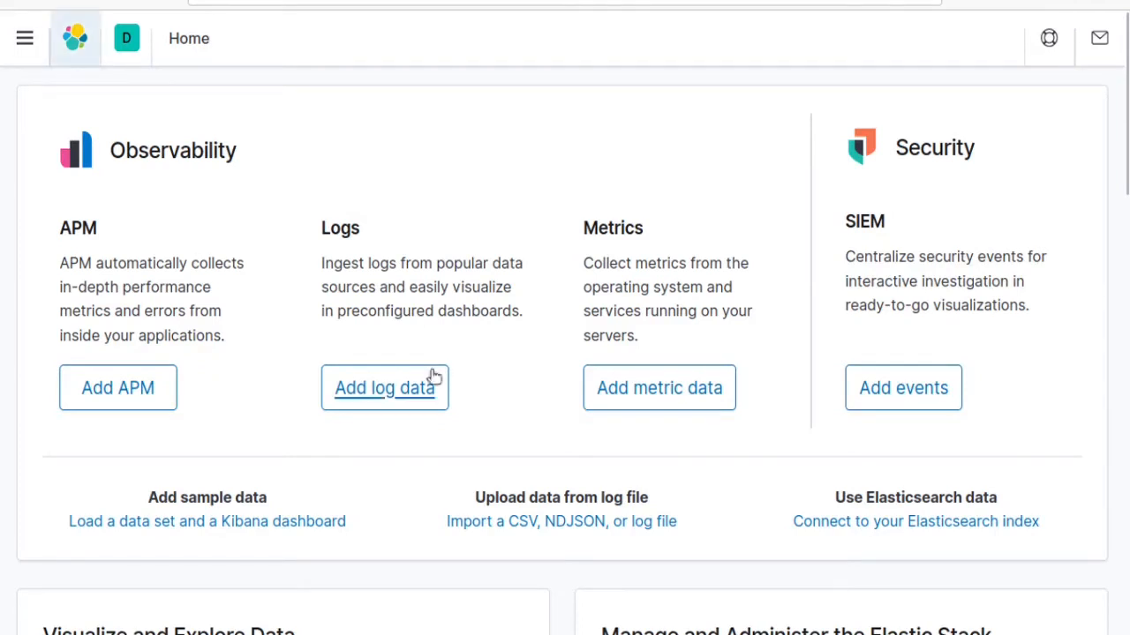
Step: Open the dashboard of the Sample eCommerce orders data set from the sample data collection
scroll(203, 355, "down", 2)
left_click(208, 326)
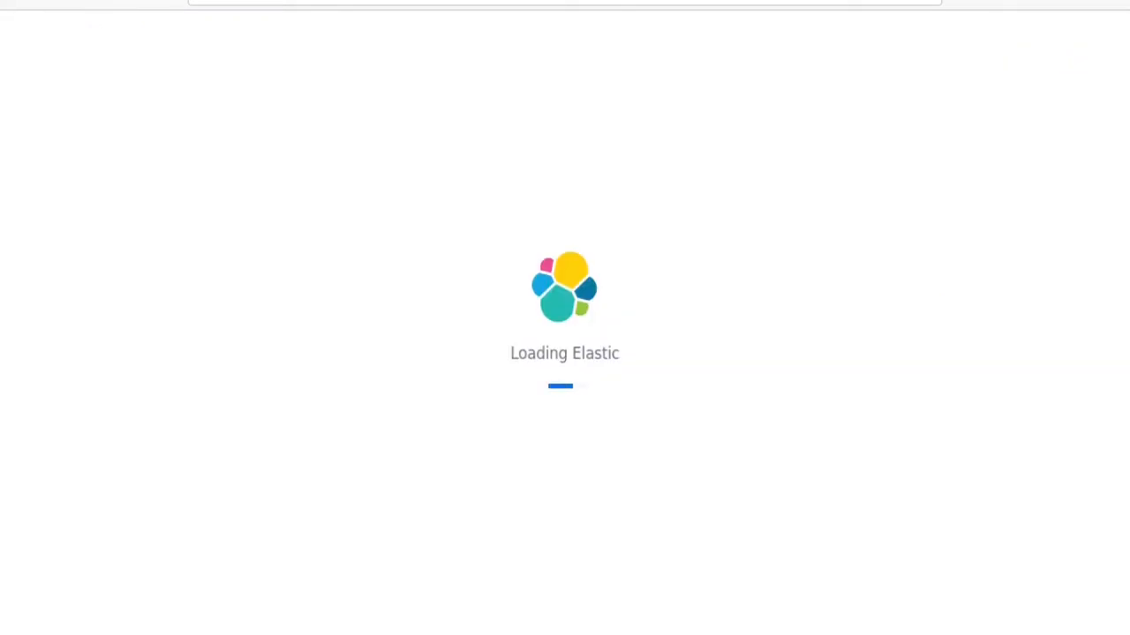
scroll(300, 405, "down", 1)
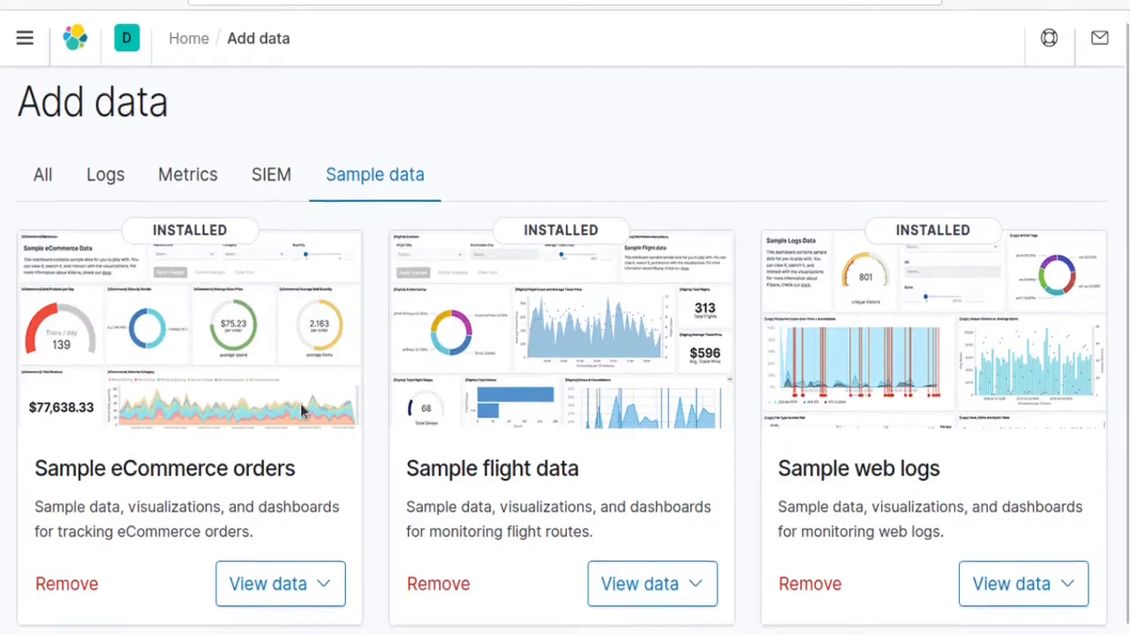
left_click(307, 581)
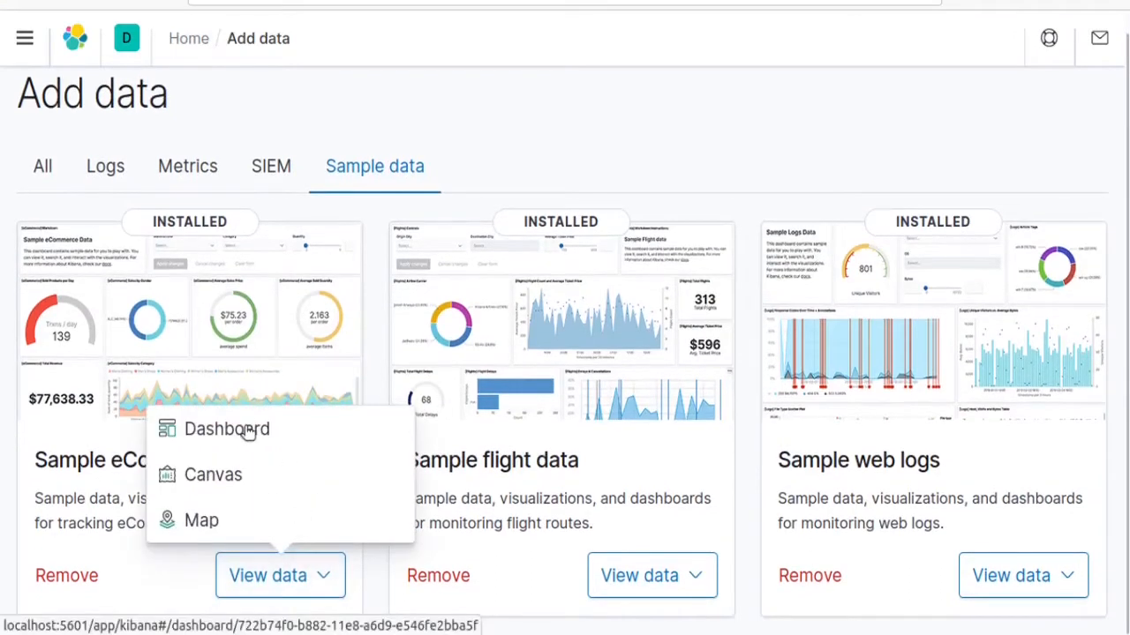
left_click(256, 428)
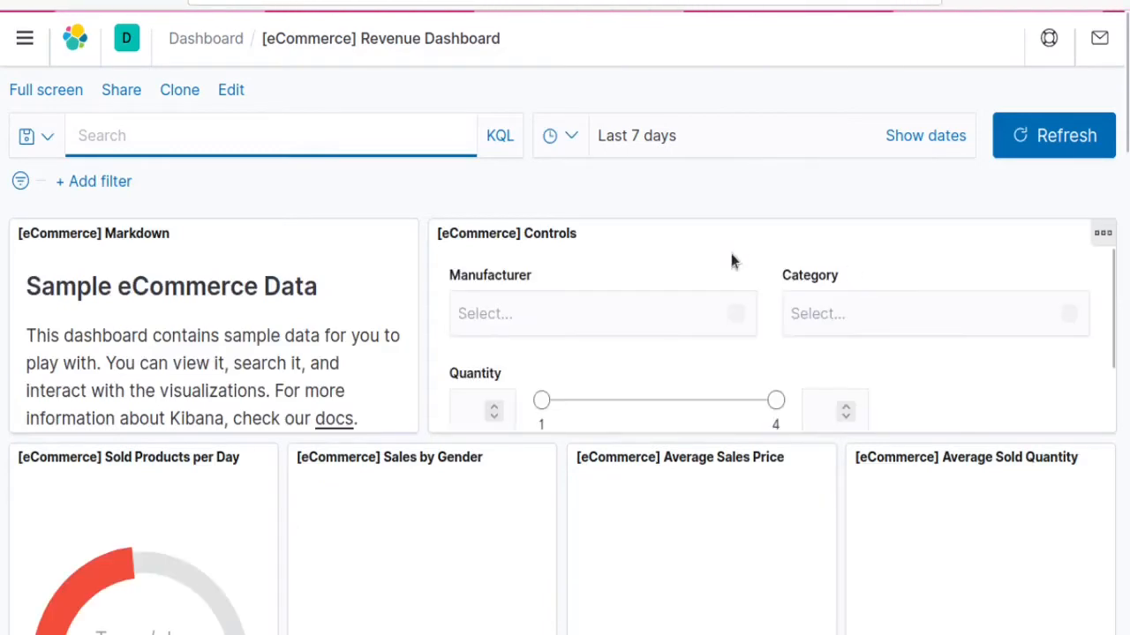
Step: Examine the eCommerce Revenue Dashboard's controls, sales gauges, total revenue, Sales by Category and Promotion Tracking charts
scroll(855, 171, "down", 3)
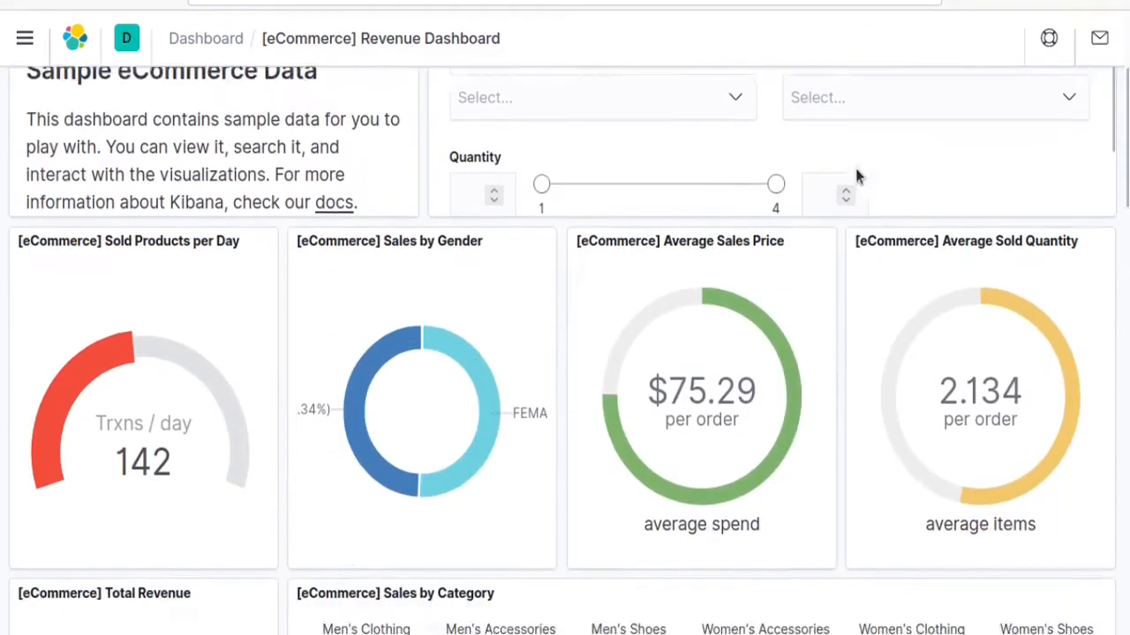
scroll(856, 168, "down", 1)
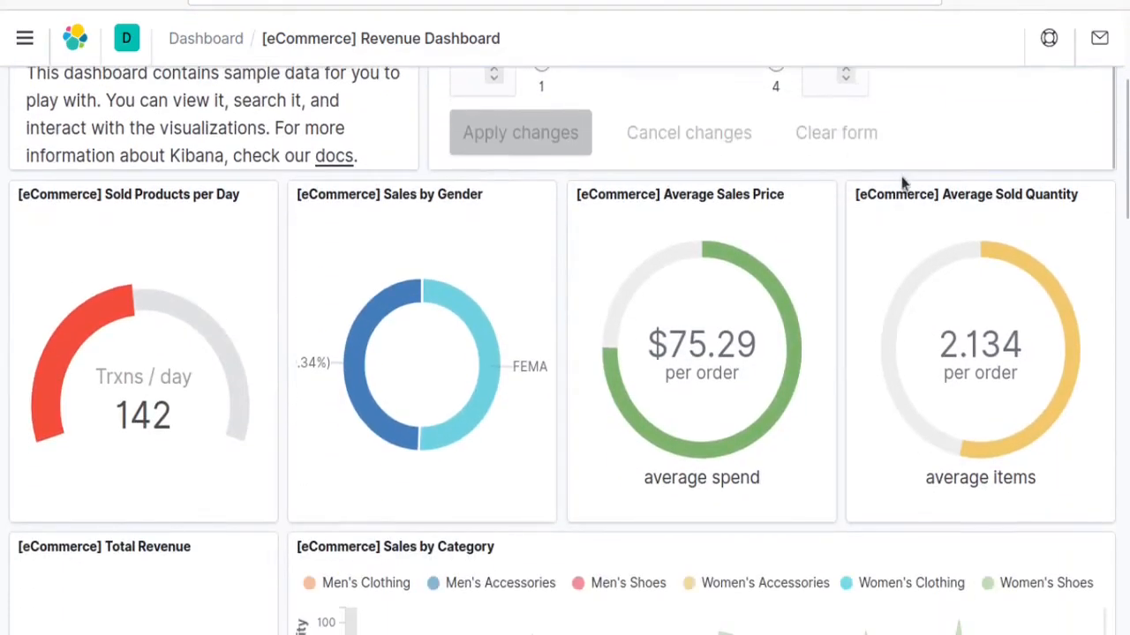
scroll(658, 146, "up", 3)
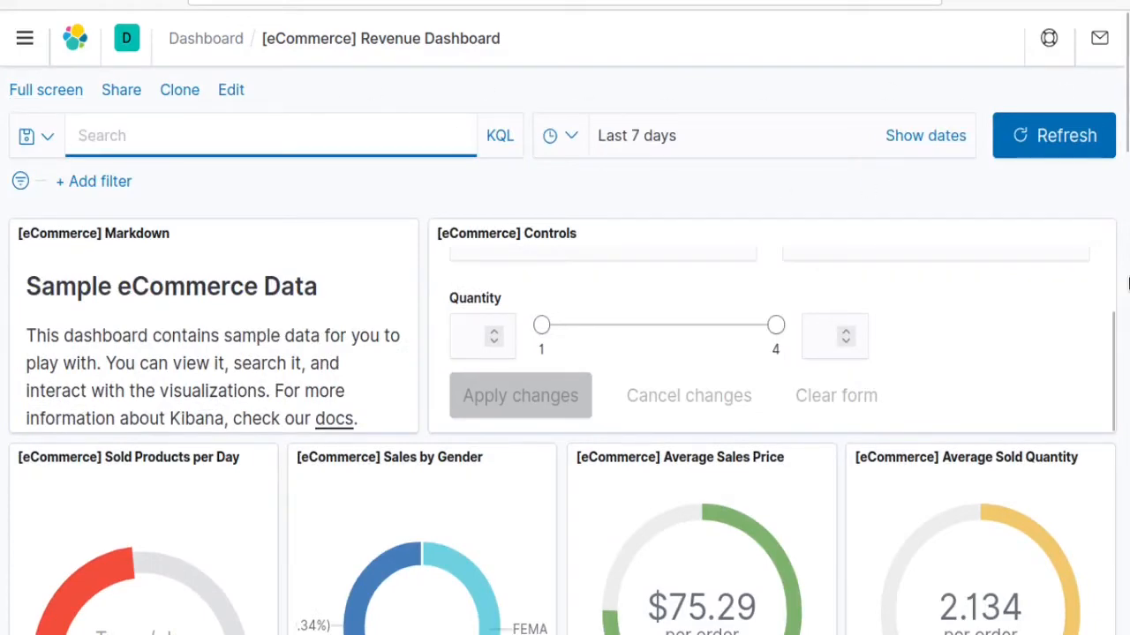
scroll(755, 328, "down", 2)
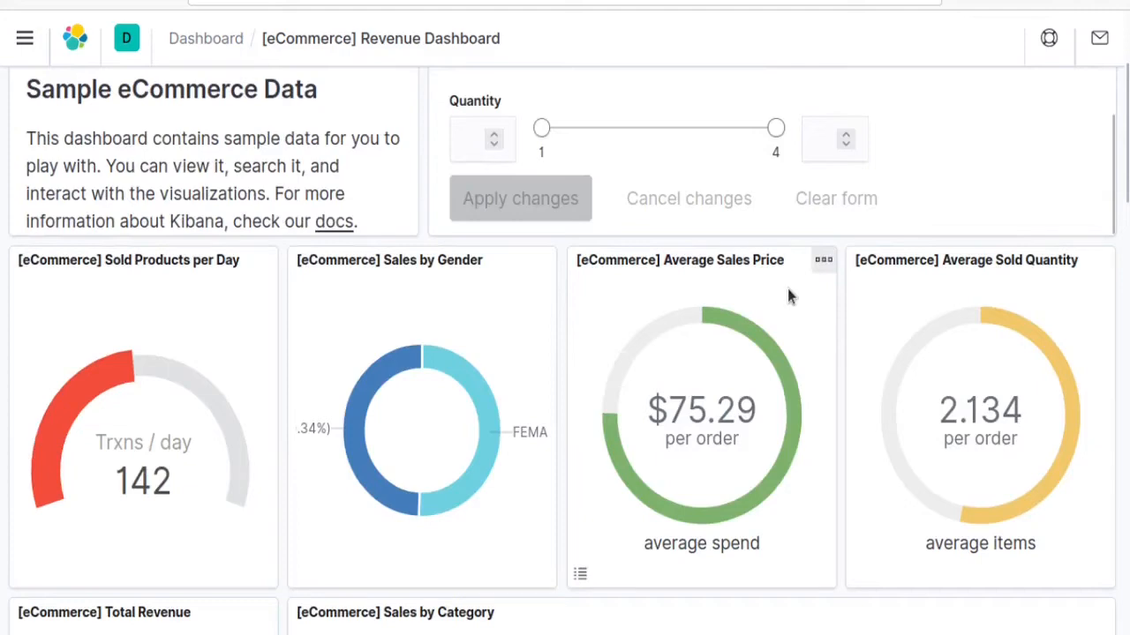
scroll(788, 289, "down", 2)
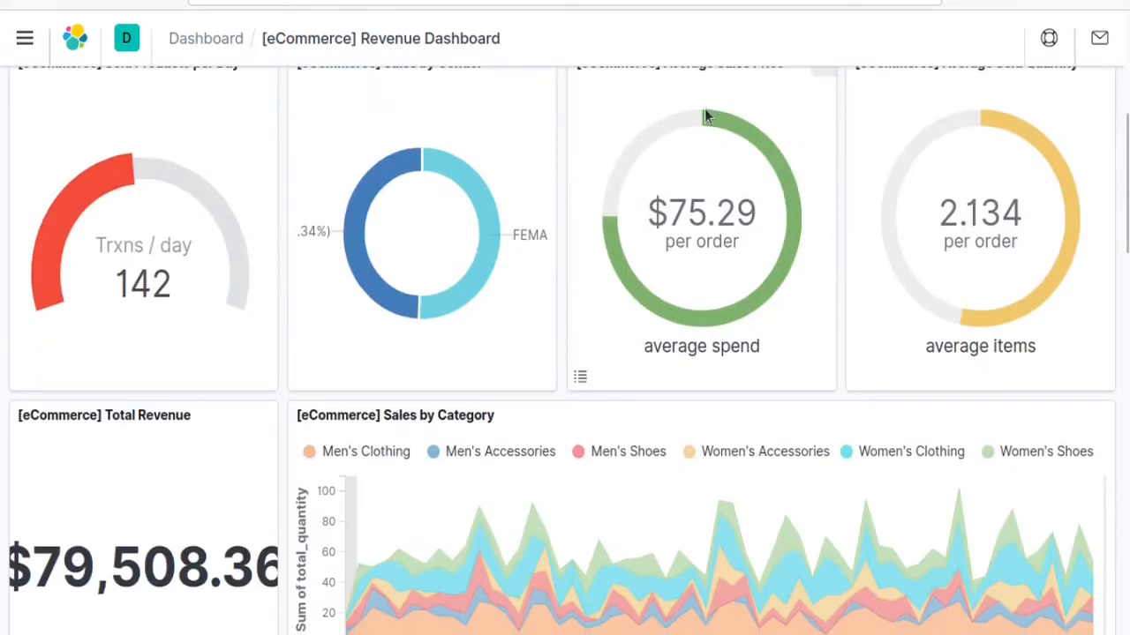
scroll(777, 217, "down", 3)
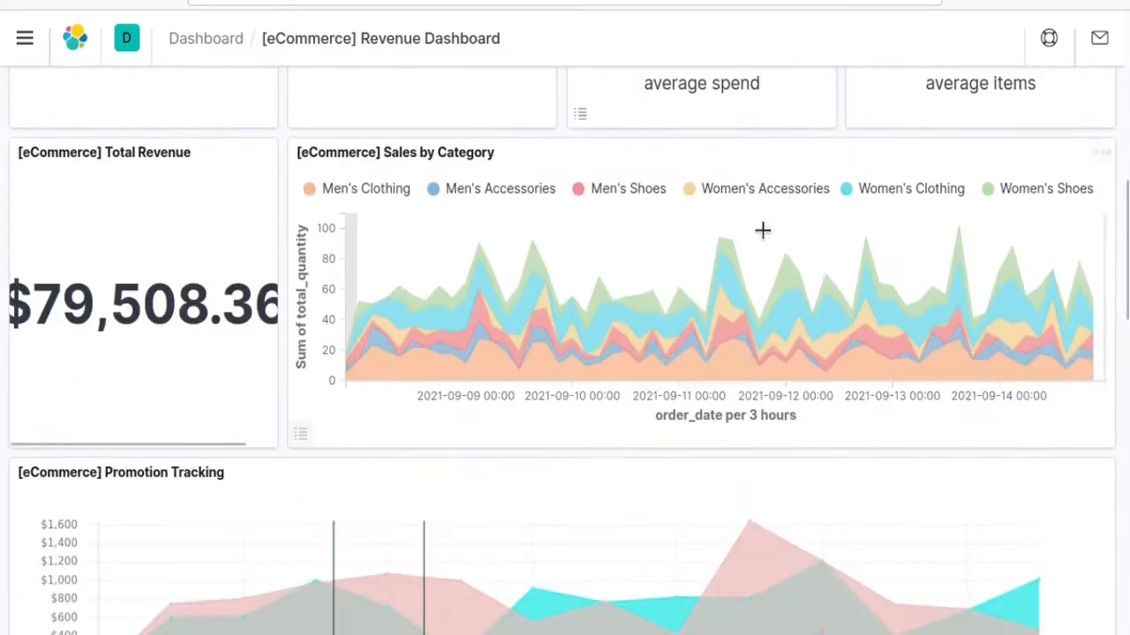
scroll(782, 415, "up", 3)
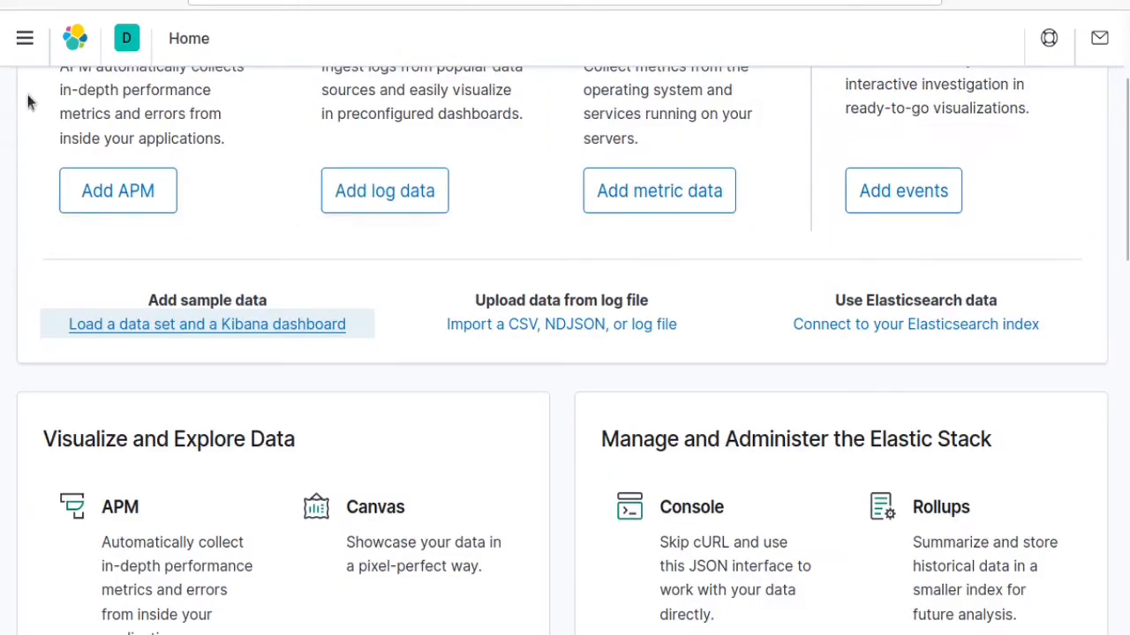
Step: Run the request GET kibana_sample_data_ecommerce/_search in the Dev Tools console and review the response
left_click(24, 38)
scroll(141, 483, "down", 10)
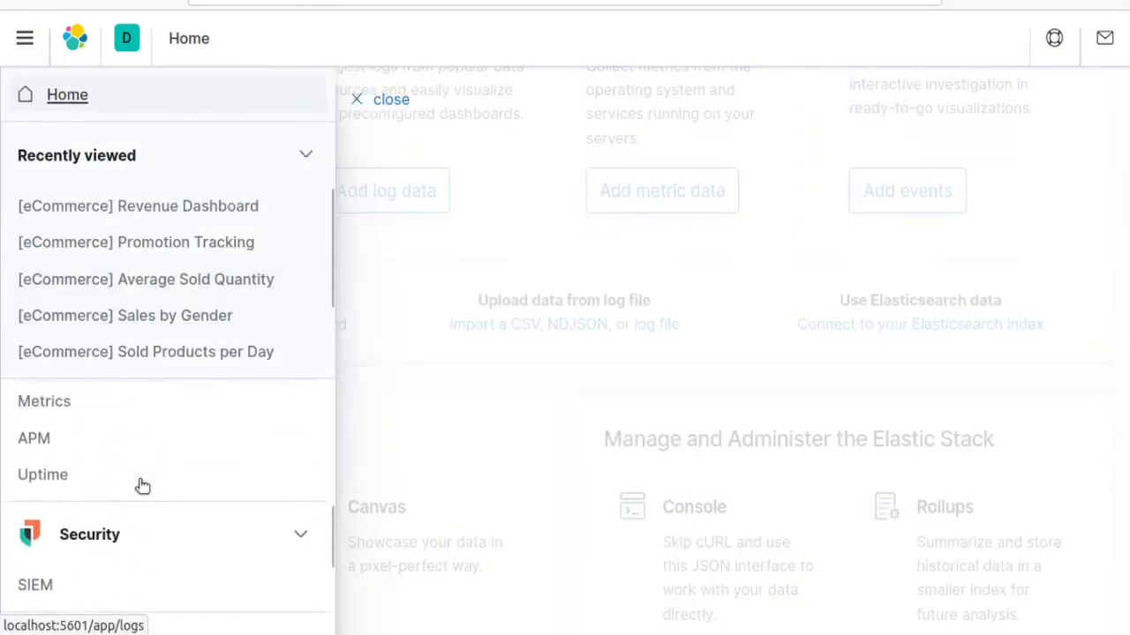
left_click(50, 538)
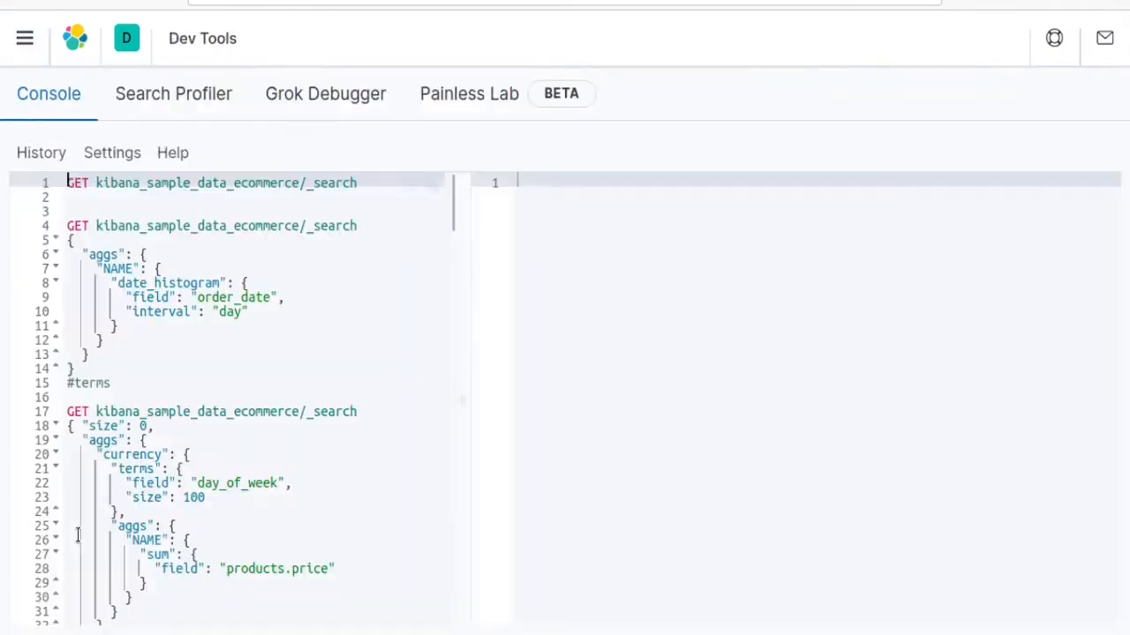
left_click(411, 185)
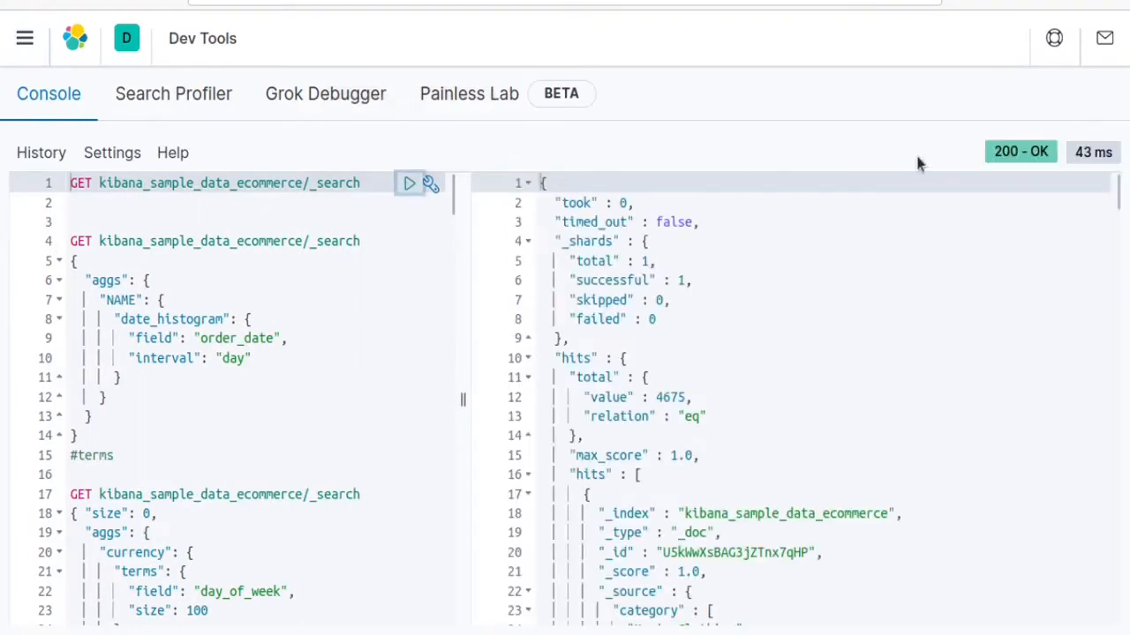
scroll(975, 406, "down", 3)
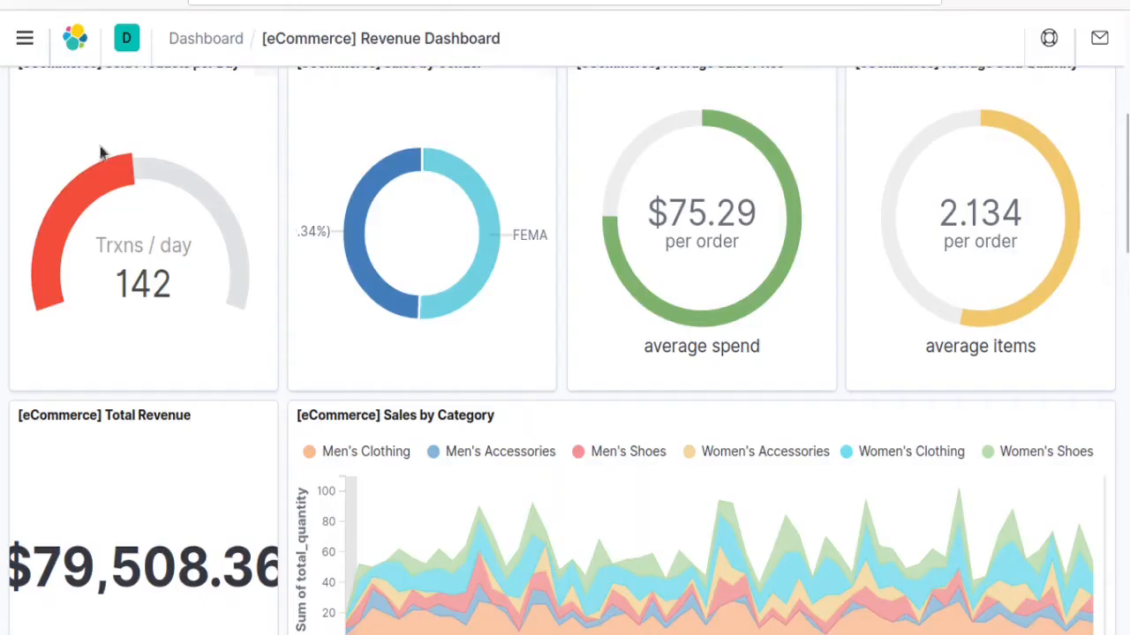
Step: Go from the eCommerce Revenue Dashboard to the list of saved visualizations in Visualize
left_click(25, 38)
scroll(176, 454, "down", 3)
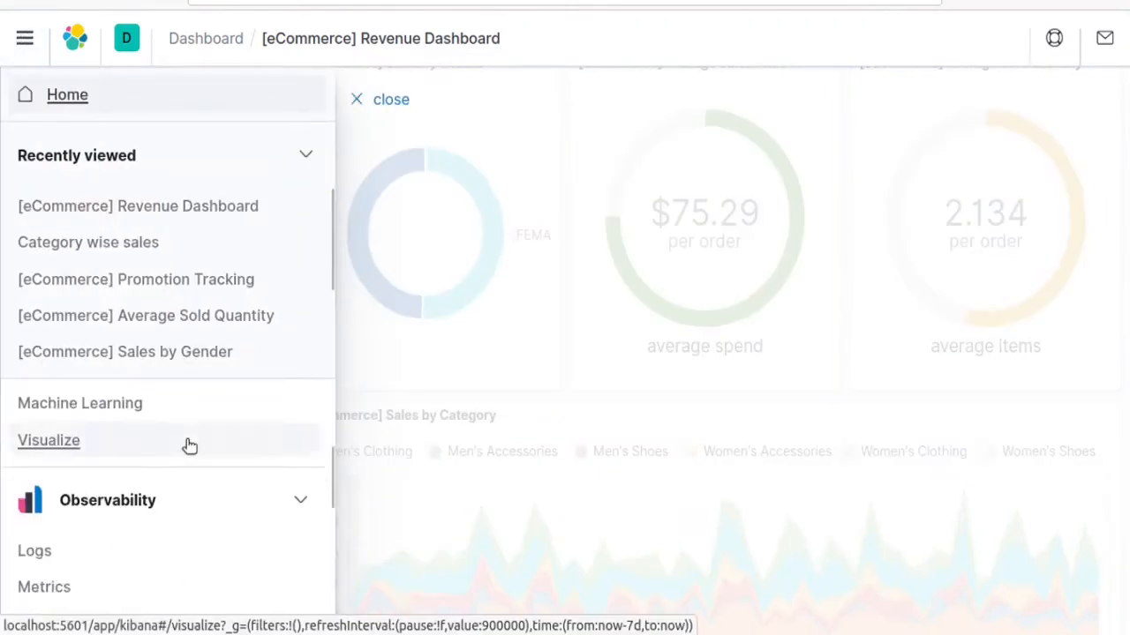
scroll(189, 446, "down", 2)
scroll(181, 453, "down", 3)
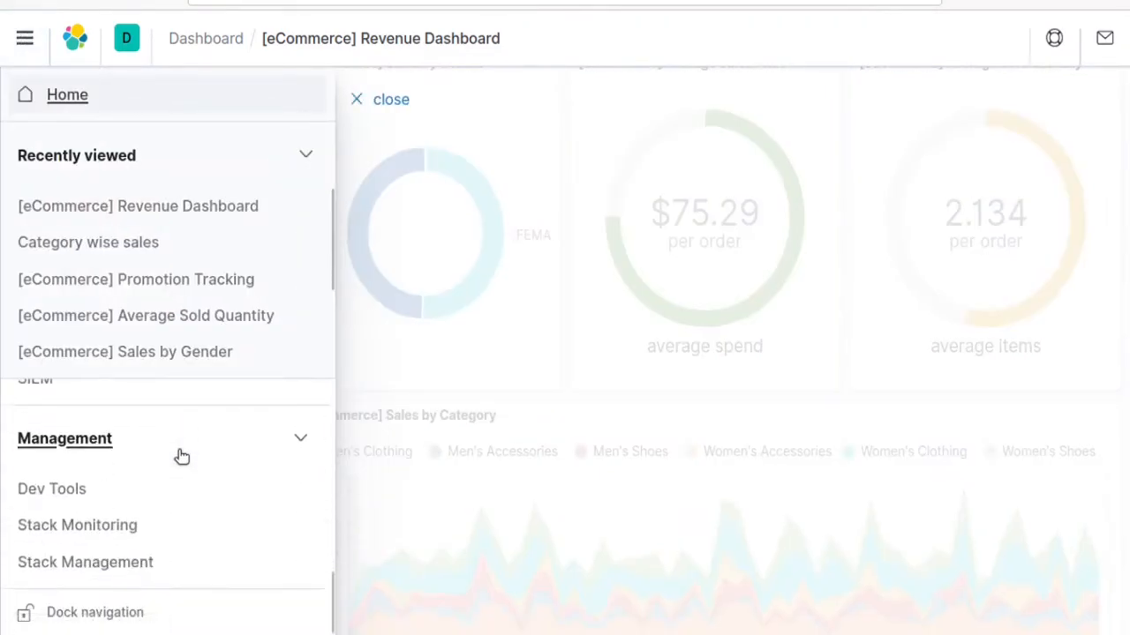
scroll(181, 455, "up", 4)
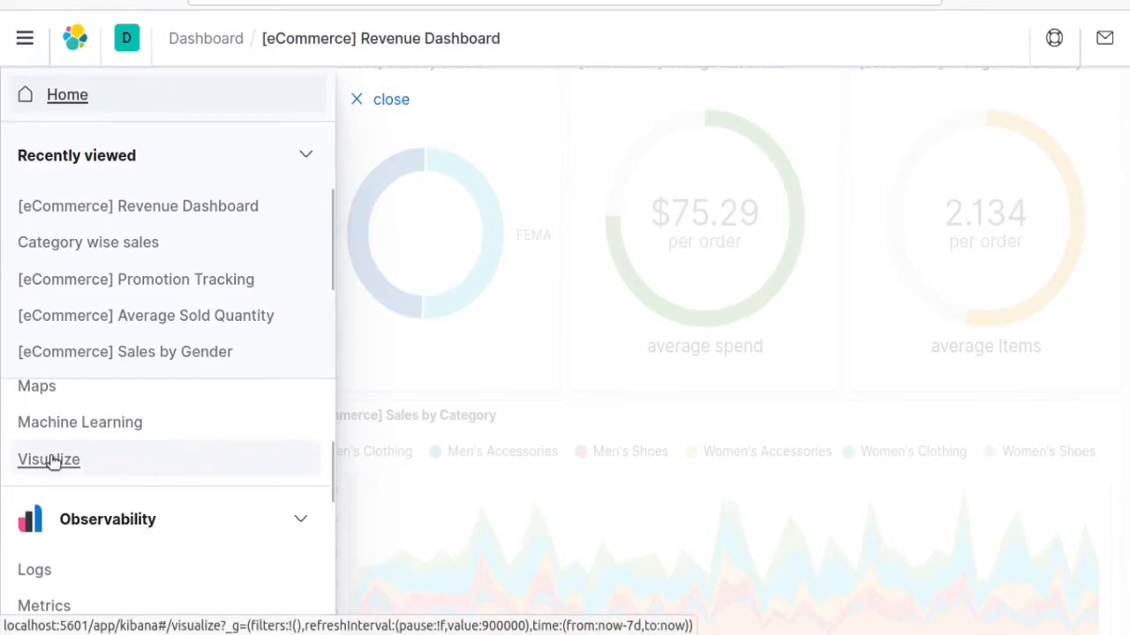
left_click(55, 459)
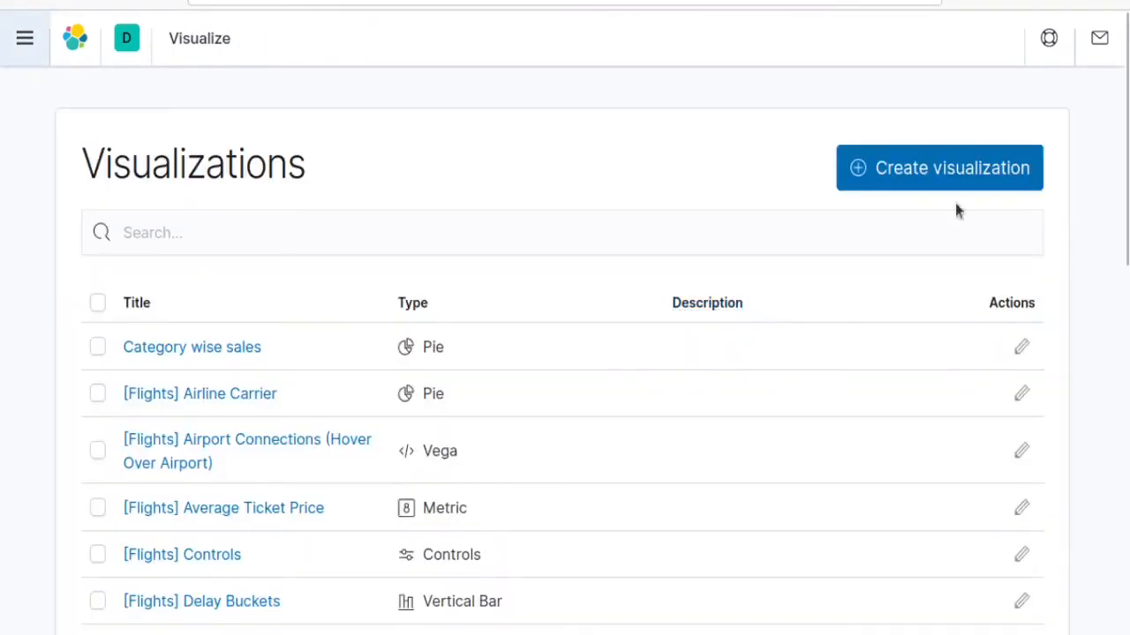
Step: Create a new Pie visualization with the [eCommerce] Orders saved search as its source
left_click(945, 172)
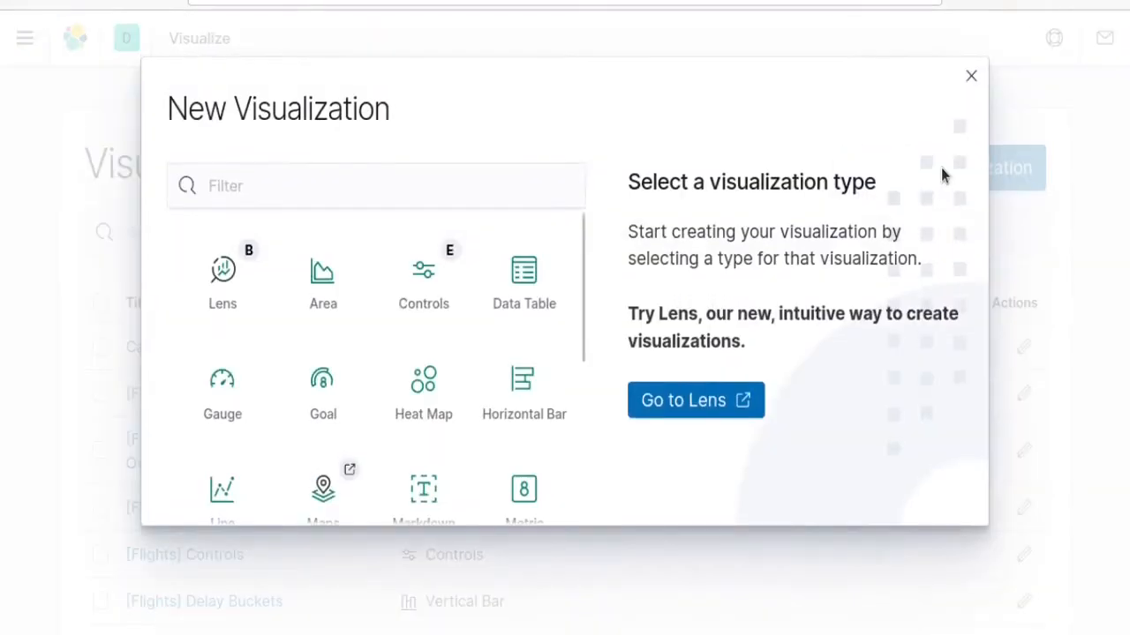
scroll(362, 346, "down", 3)
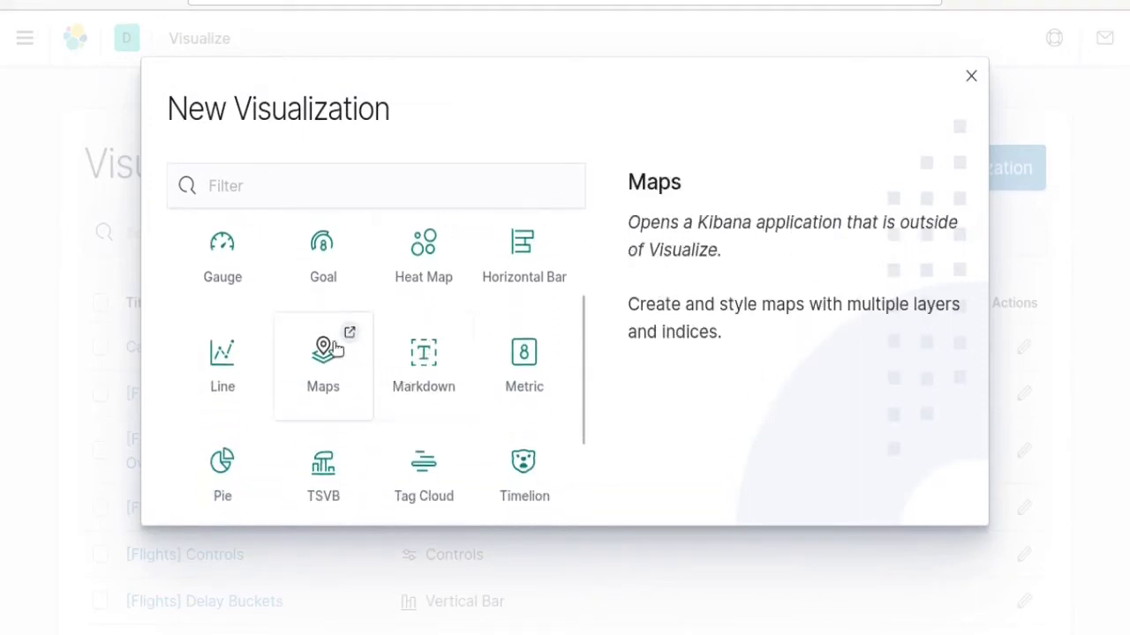
left_click(222, 472)
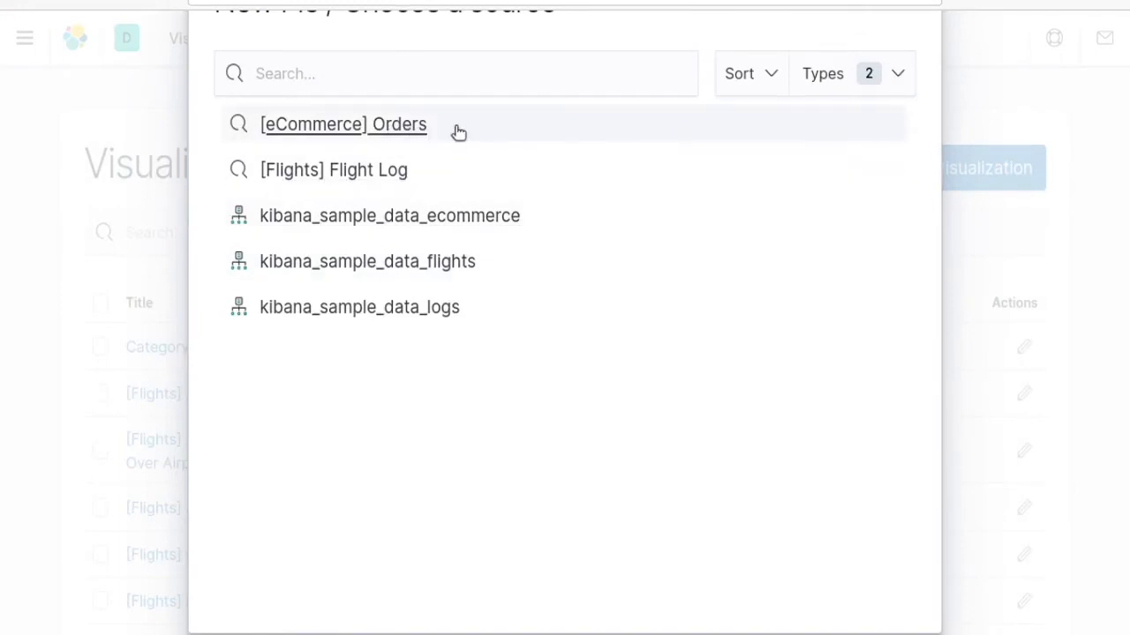
left_click(398, 126)
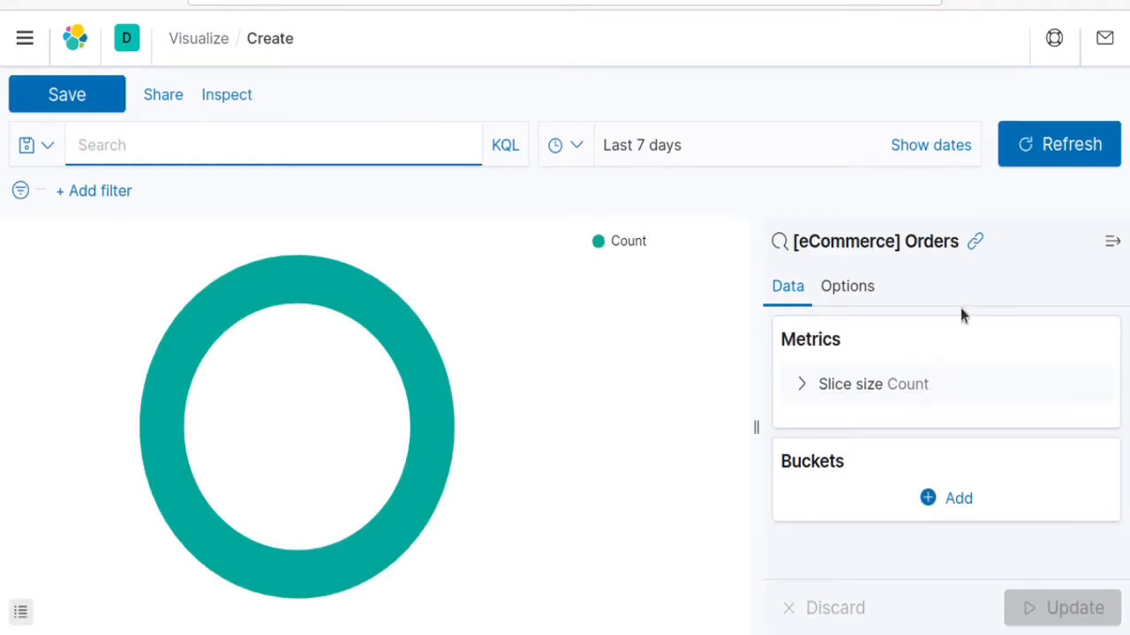
Step: Set the pie chart's time range to Last 30 days, refresh it, and check the slice's count
mouse_move(401, 303)
left_click(587, 150)
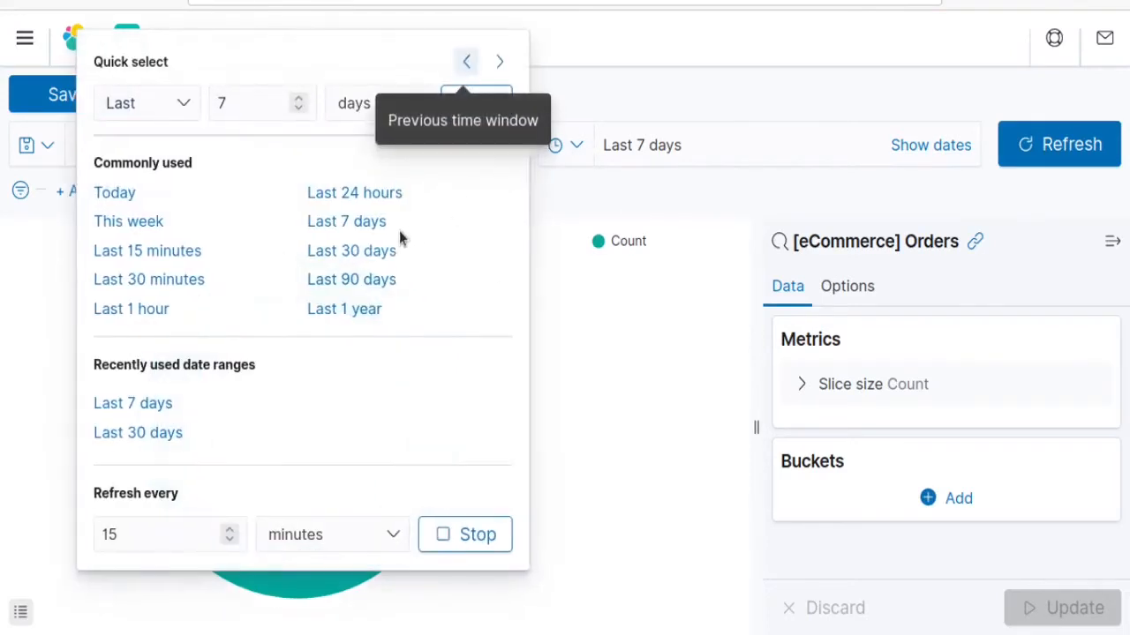
left_click(374, 250)
left_click(1086, 132)
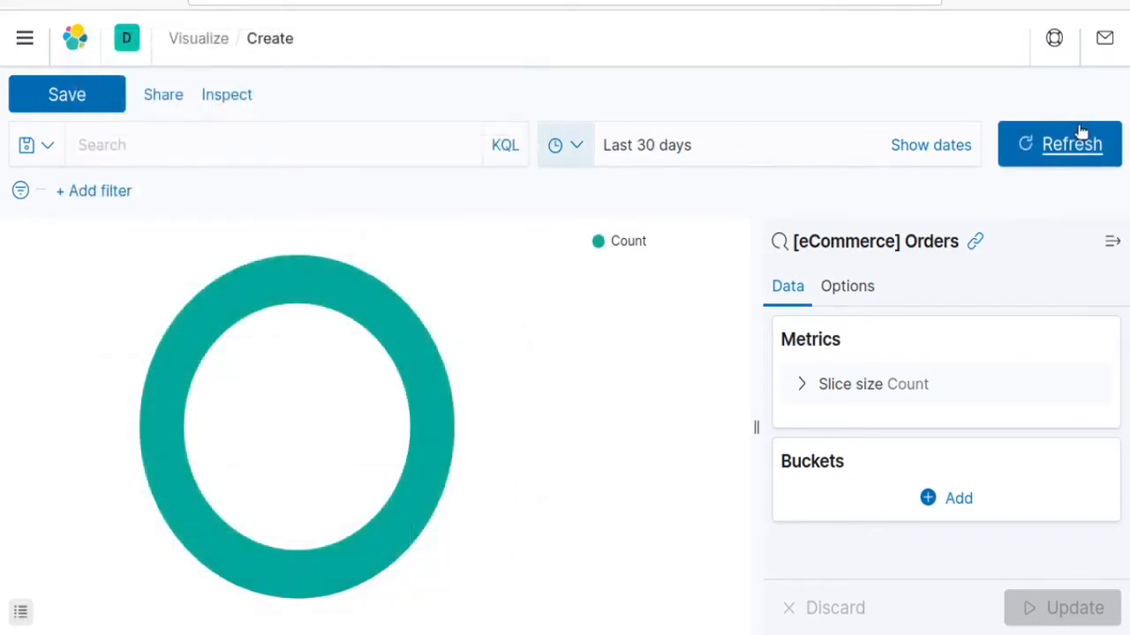
mouse_move(402, 305)
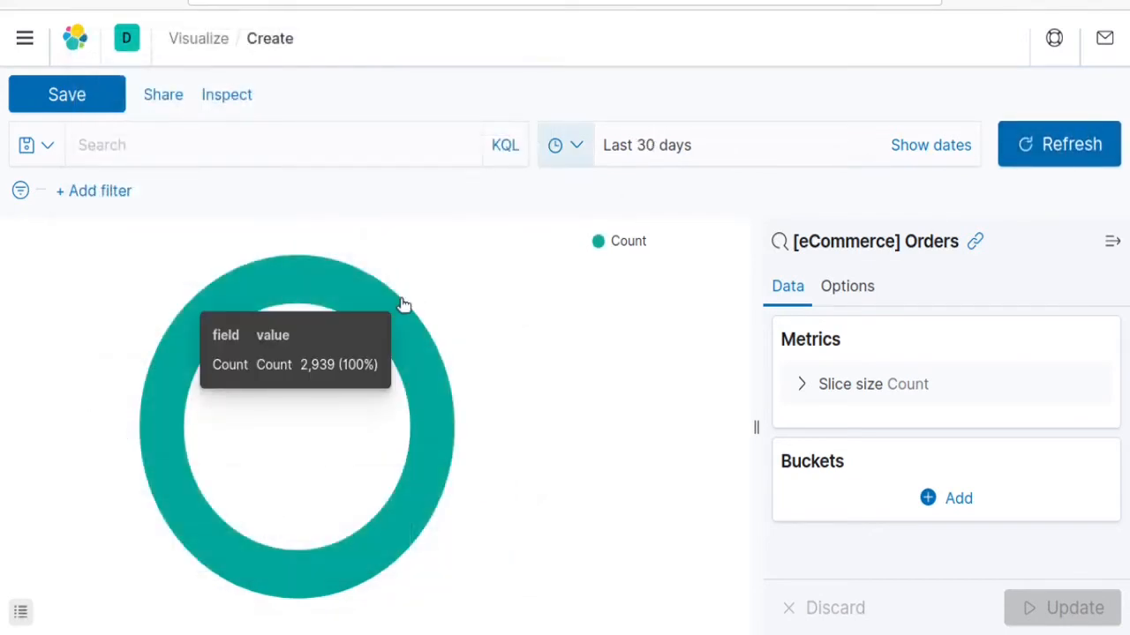
Step: Set the pie chart's time range to Last 1 year and check the slice's count
left_click(576, 145)
left_click(344, 309)
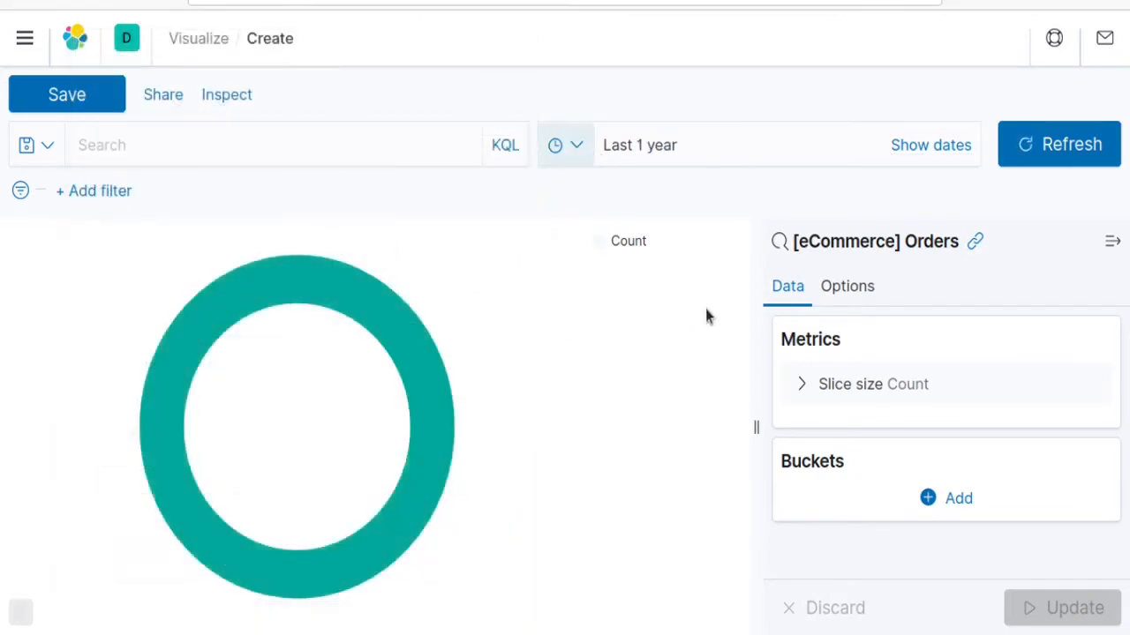
mouse_move(409, 347)
Step: Add a Split slices bucket to the pie chart with the Terms aggregation
left_click(957, 498)
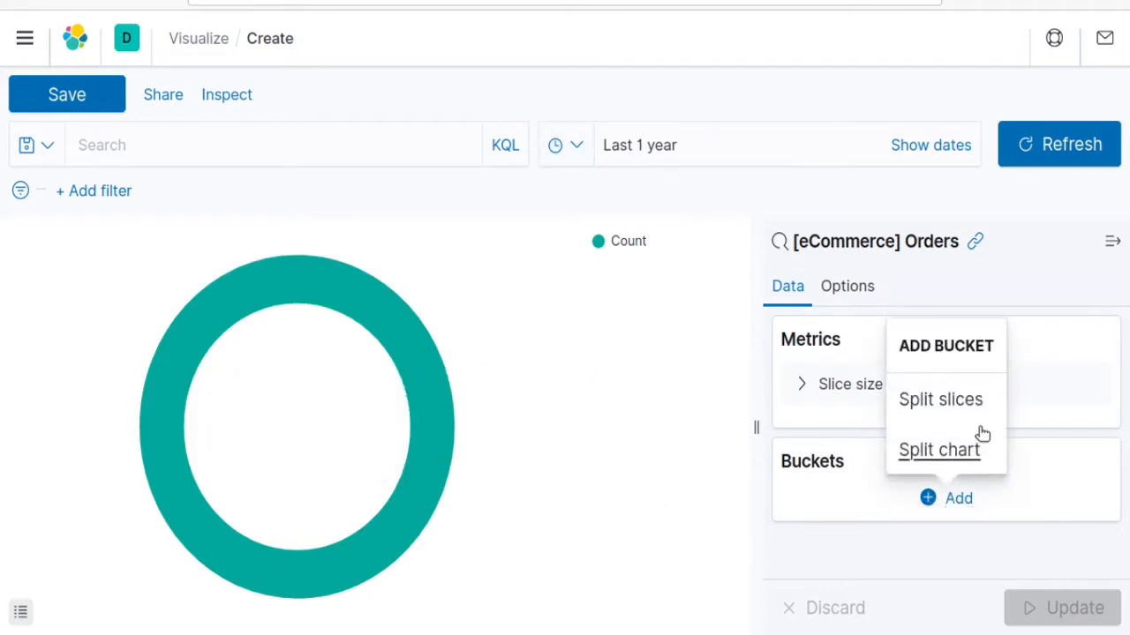
left_click(936, 405)
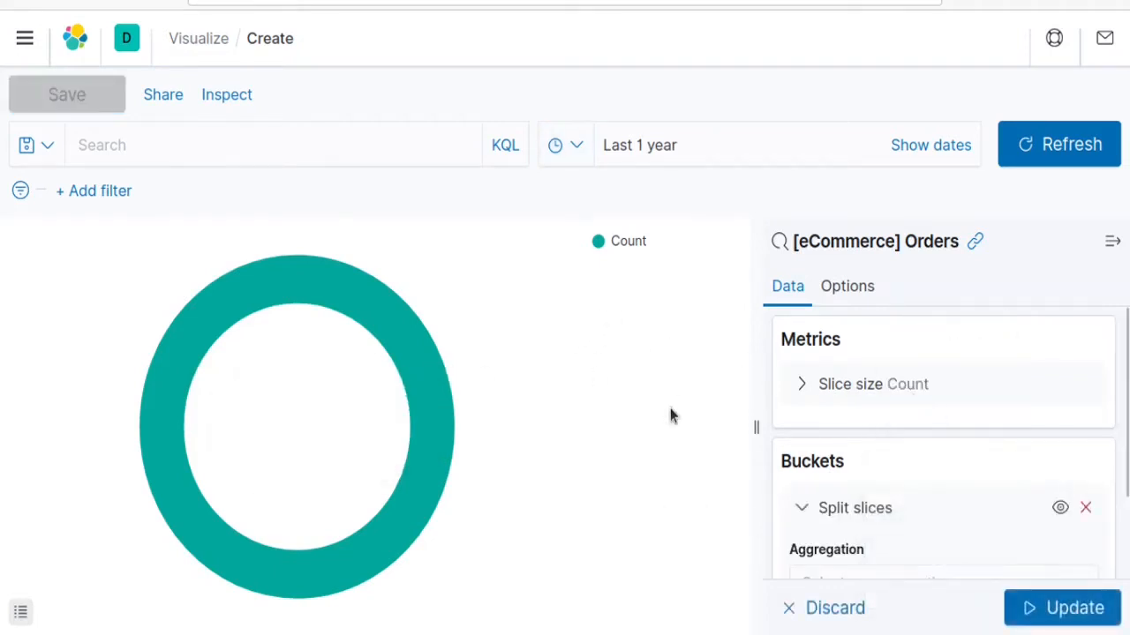
scroll(1127, 420, "down", 1)
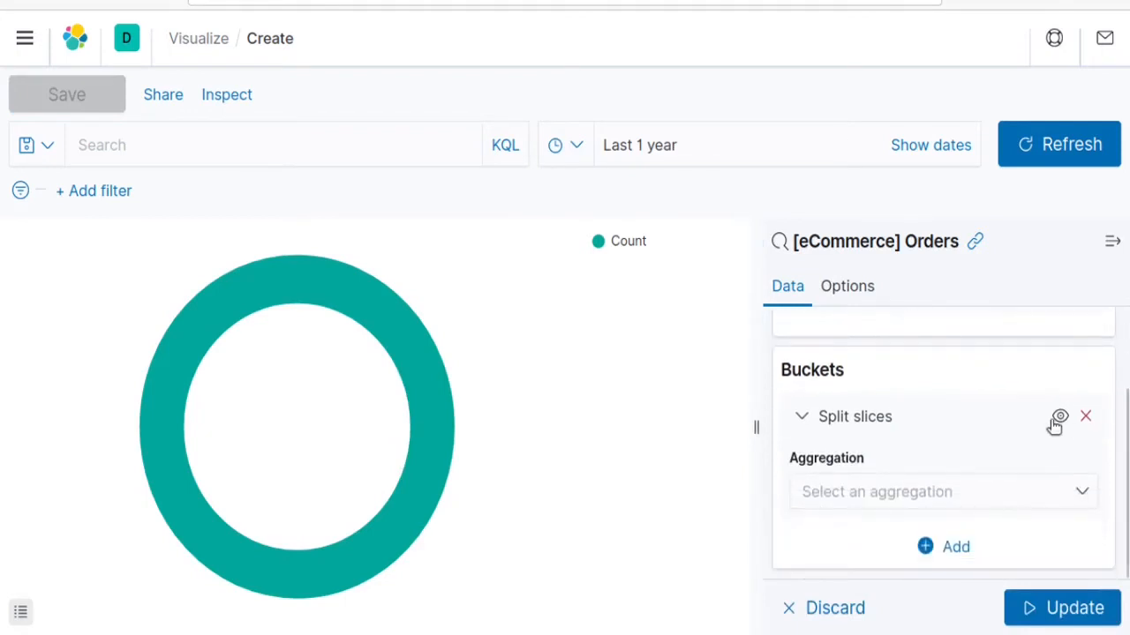
left_click(924, 492)
type("term")
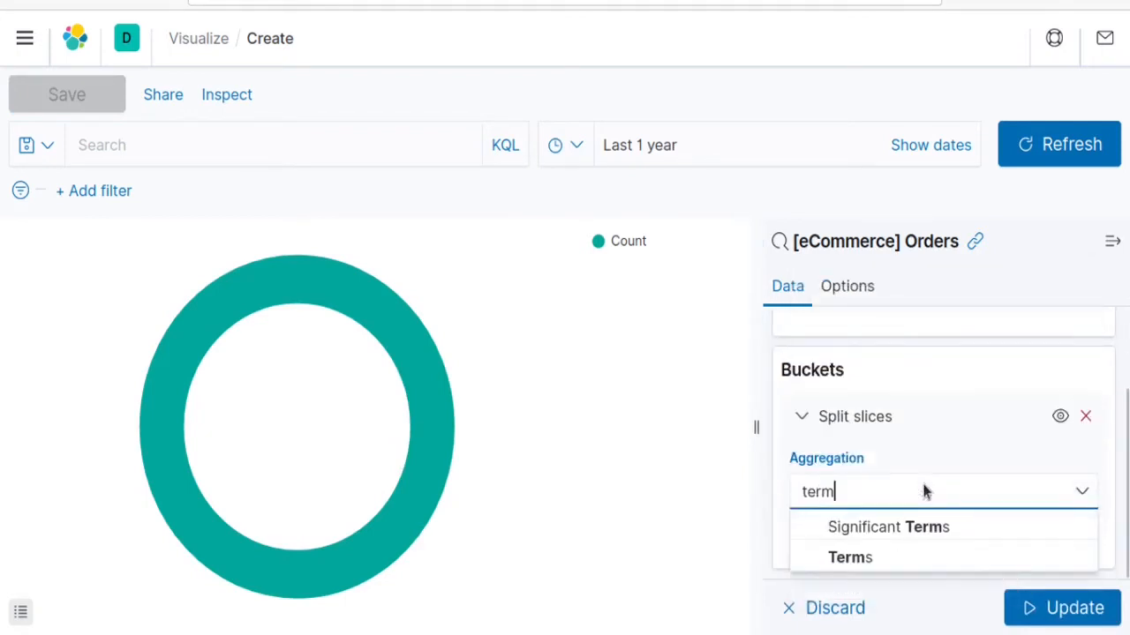
left_click(850, 560)
Step: Set the Terms aggregation's field to category.keyword and update the chart
scroll(1002, 388, "down", 3)
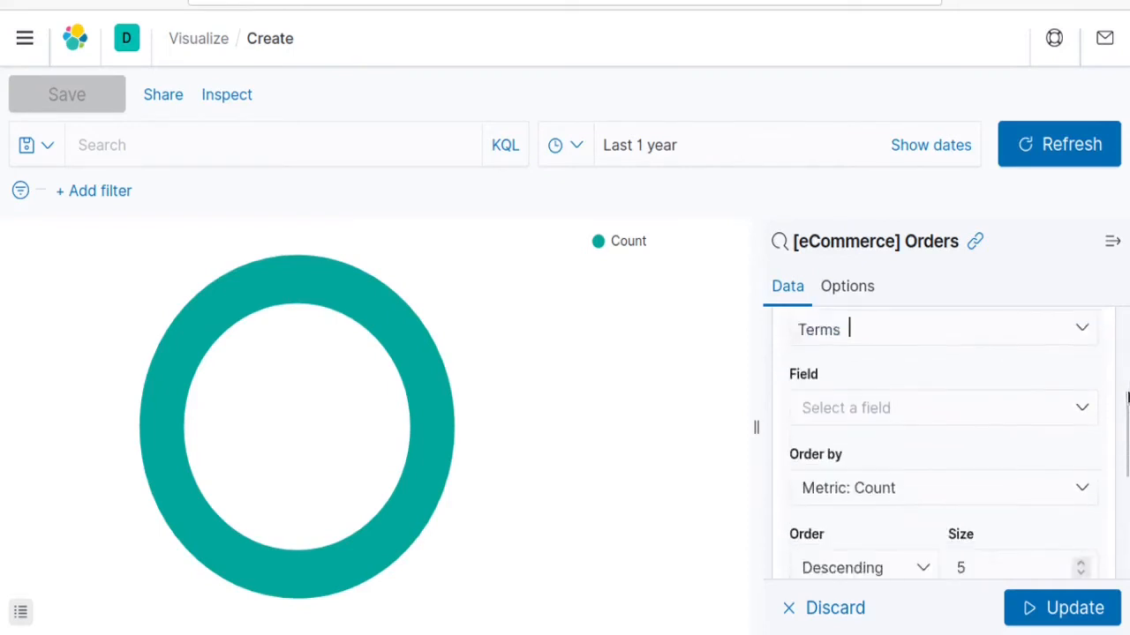
scroll(1002, 389, "up", 1)
left_click(889, 448)
type("cate")
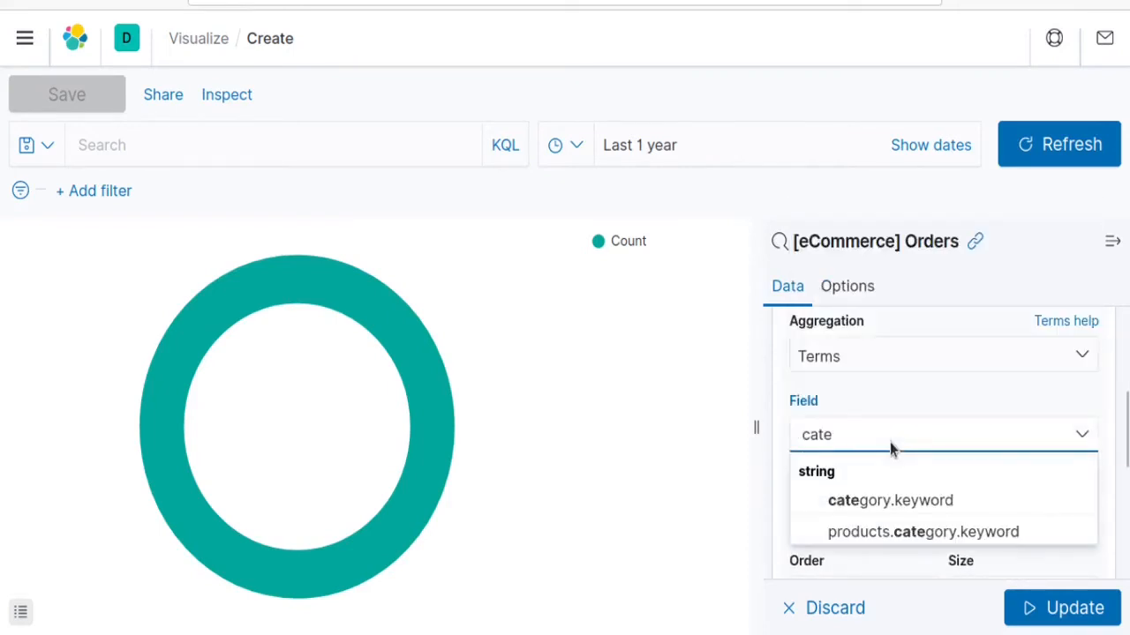
left_click(886, 500)
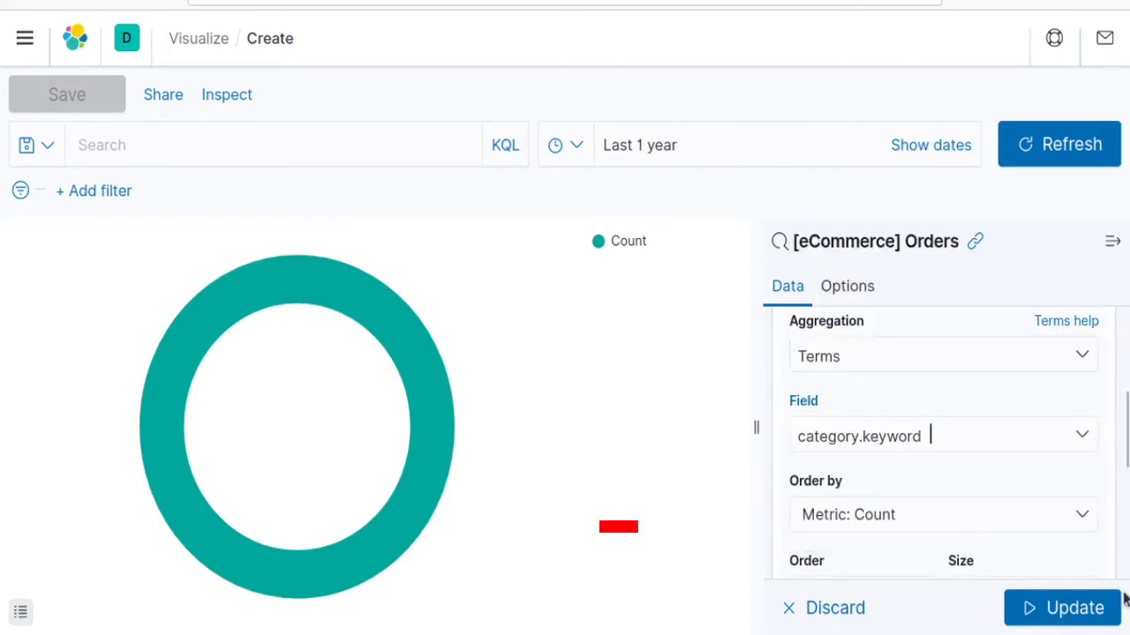
left_click(1051, 611)
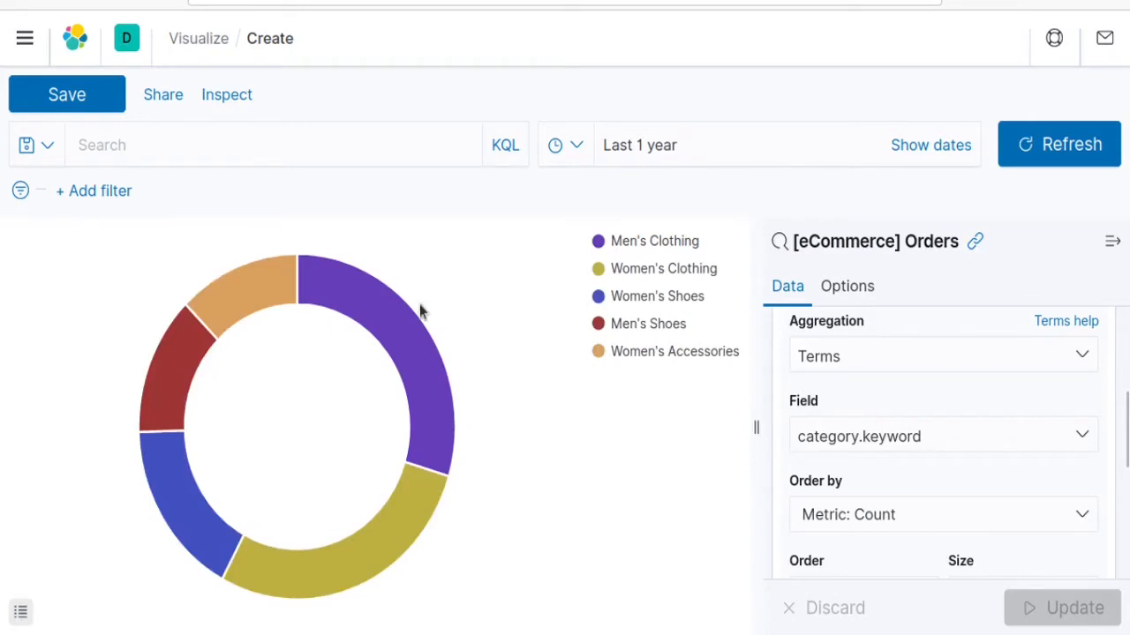
Step: Set the category split's size to 10 and update the pie chart
mouse_move(399, 323)
scroll(1011, 398, "down", 3)
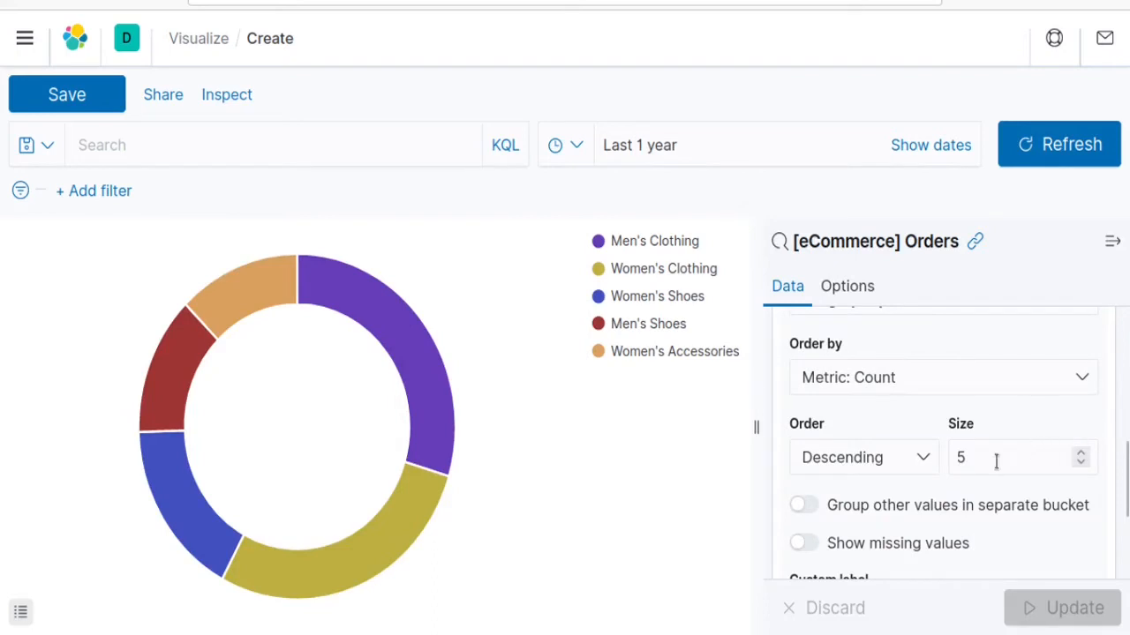
left_click(992, 461)
key("BackSpace")
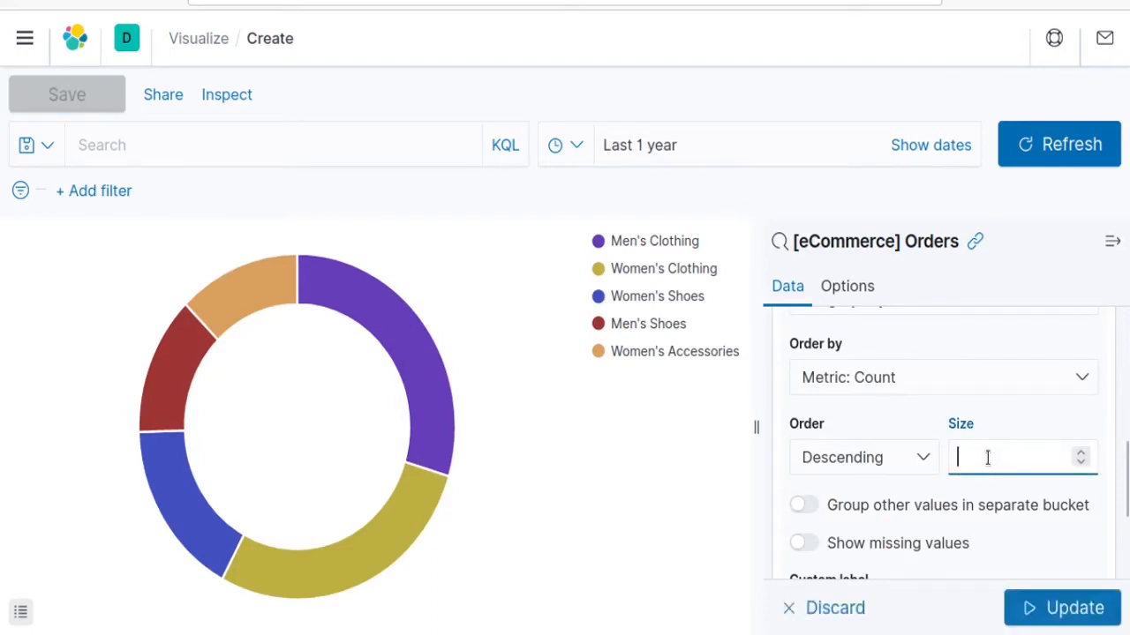
type("10")
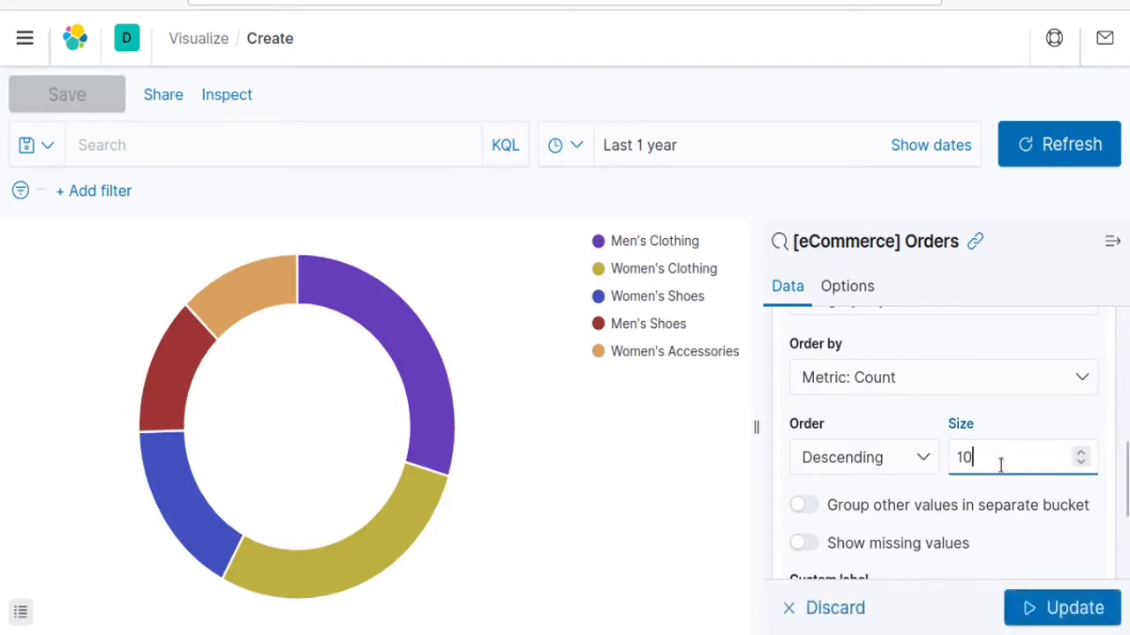
left_click(1068, 606)
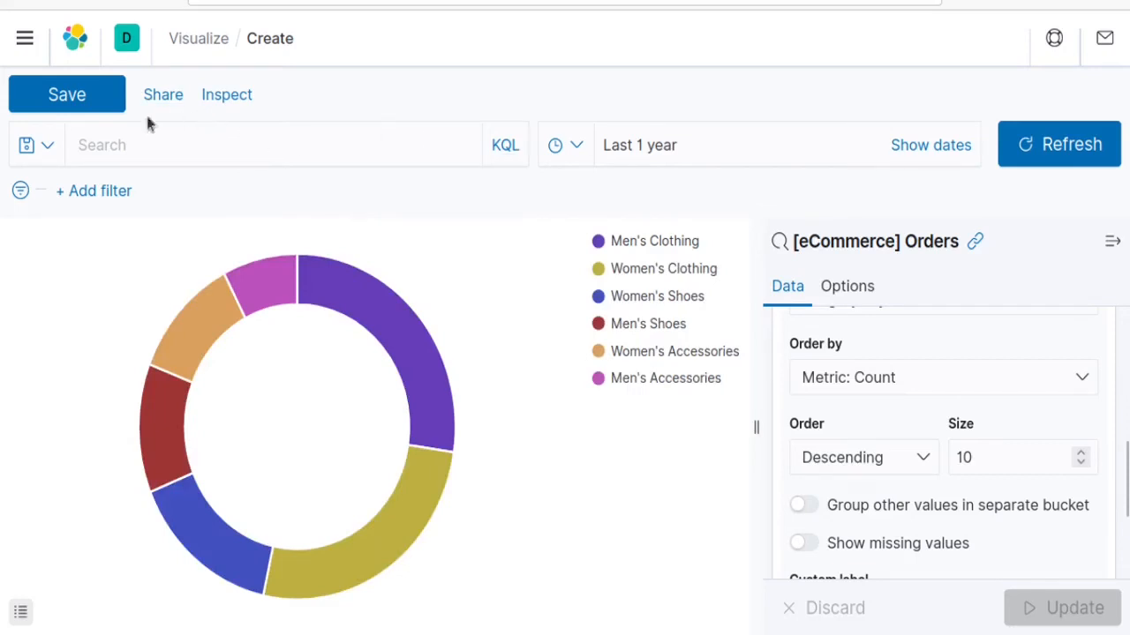
Step: Save the pie visualization with the title "Category wise sales order"
left_click(66, 94)
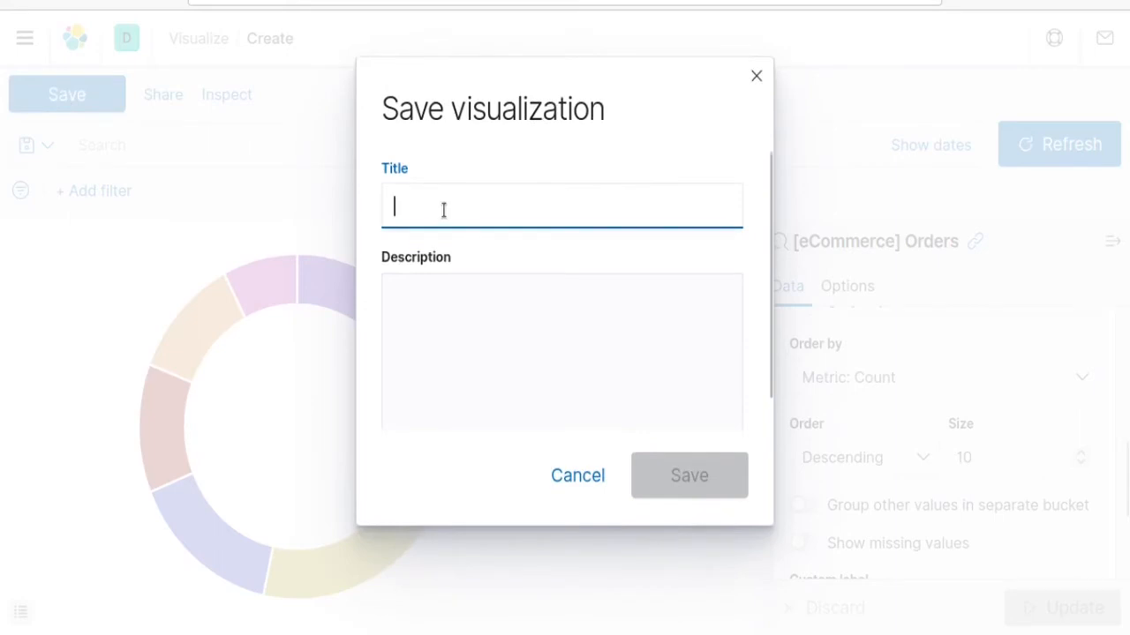
type("Category wise sales order")
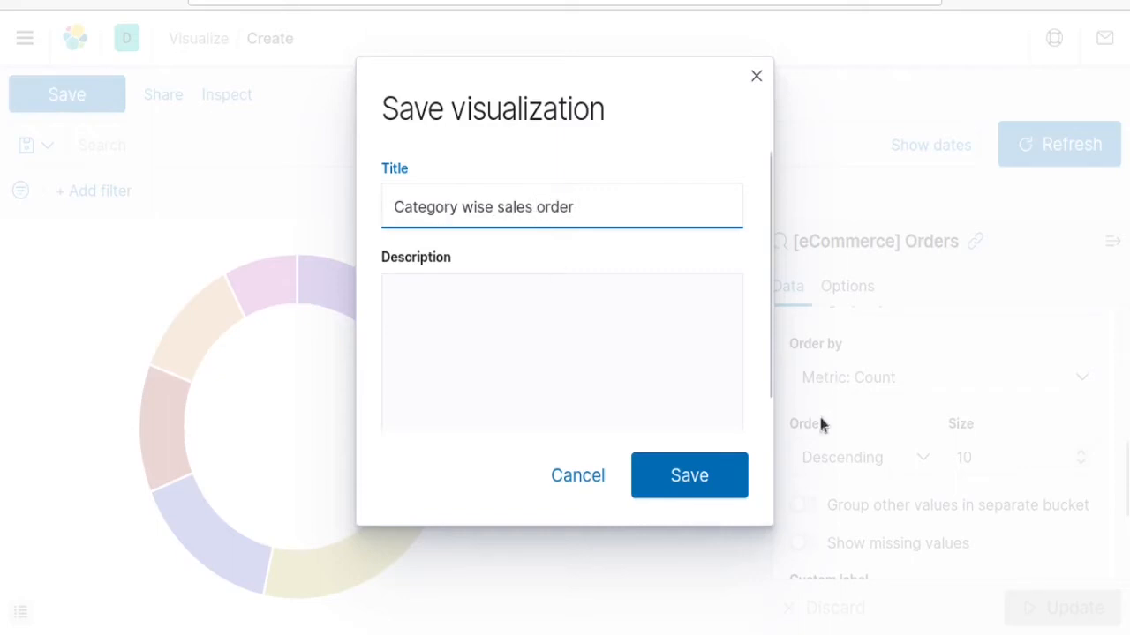
left_click(683, 478)
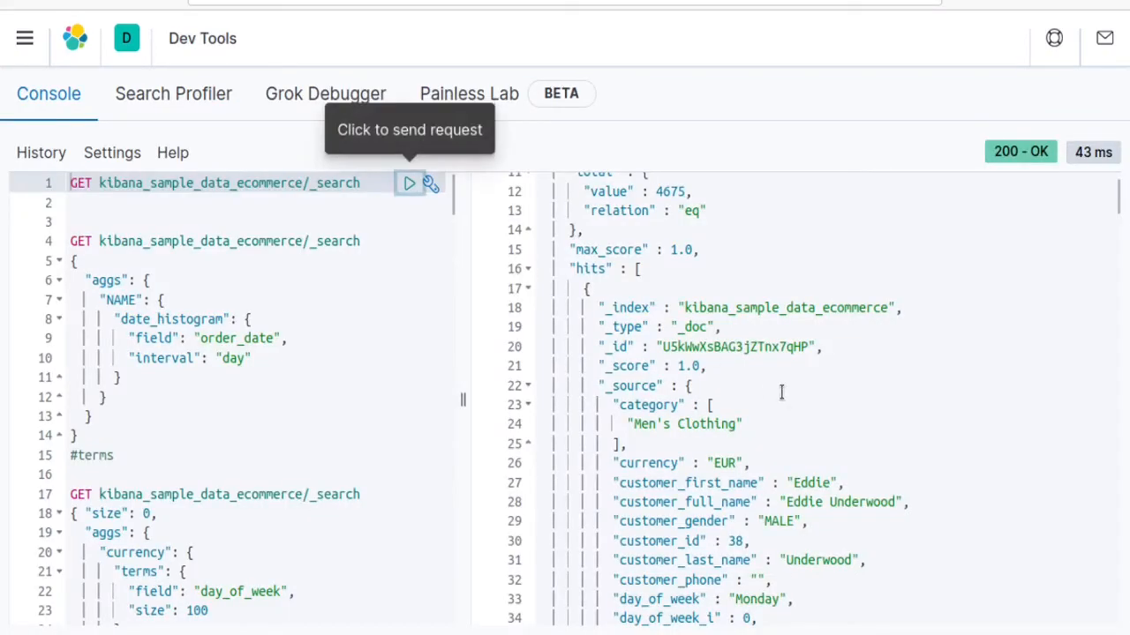
Step: Examine the order fields in the kibana_sample_data_ecommerce search response in the Dev Tools console
scroll(781, 392, "down", 1)
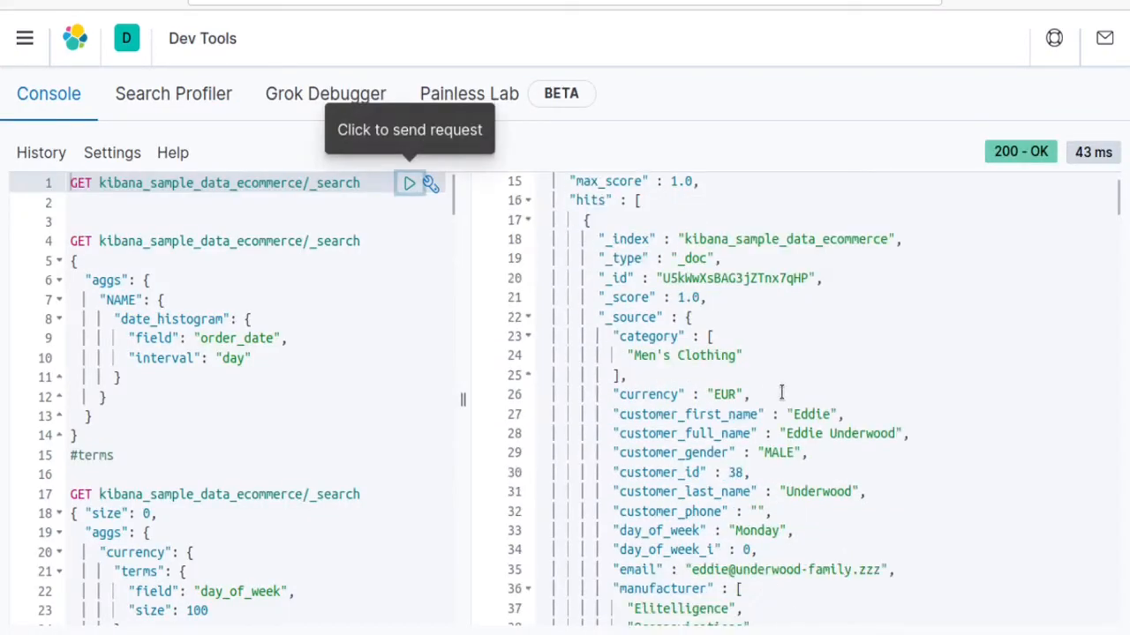
scroll(781, 392, "down", 8)
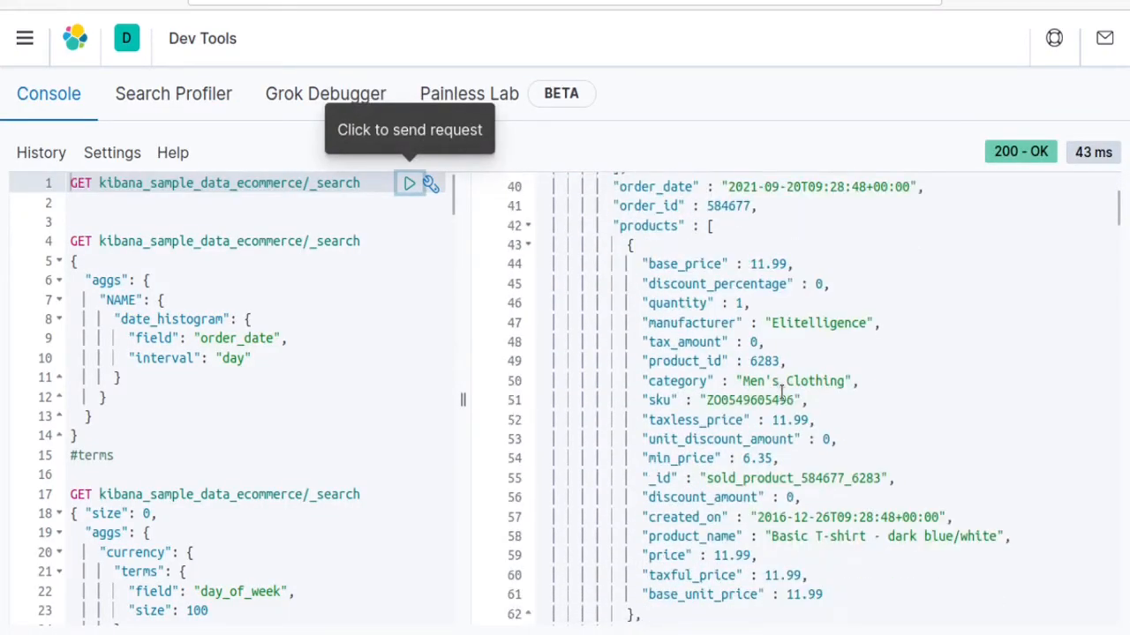
scroll(754, 446, "down", 2)
scroll(774, 427, "down", 1)
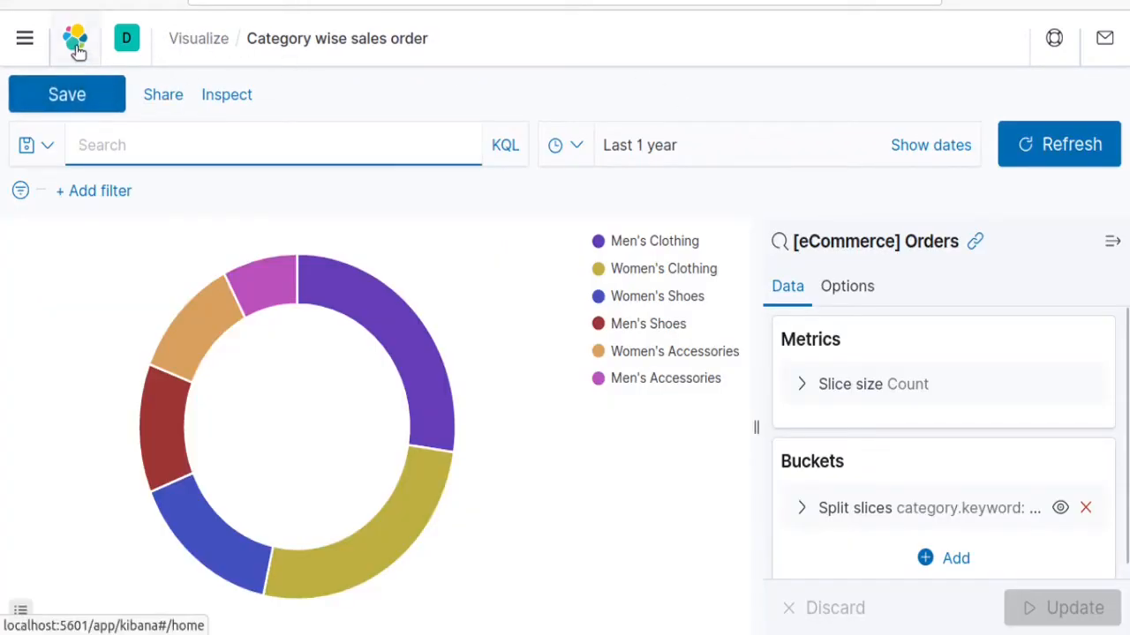
Step: Create a new Pie visualization using [eCommerce] Orders as its source
left_click(207, 38)
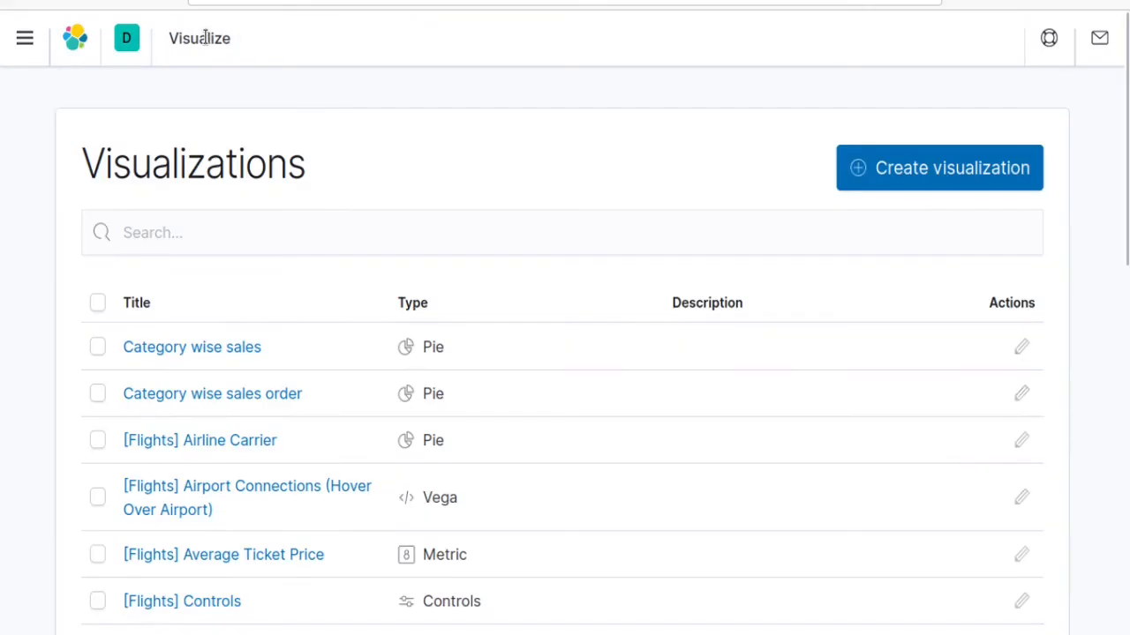
left_click(971, 169)
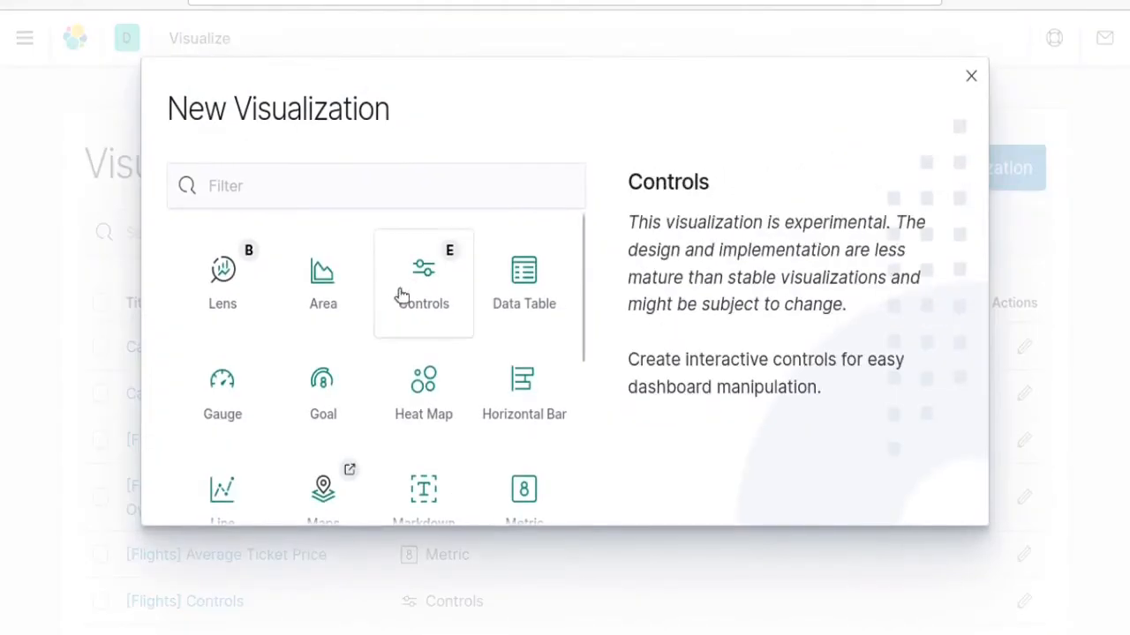
scroll(388, 304, "down", 3)
left_click(251, 471)
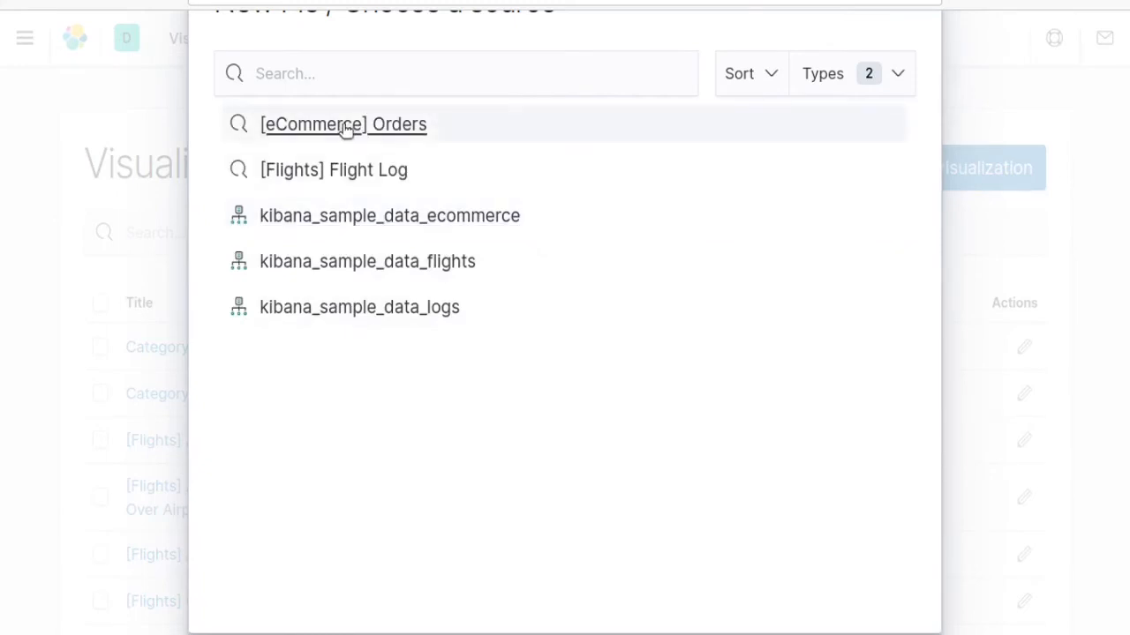
left_click(344, 126)
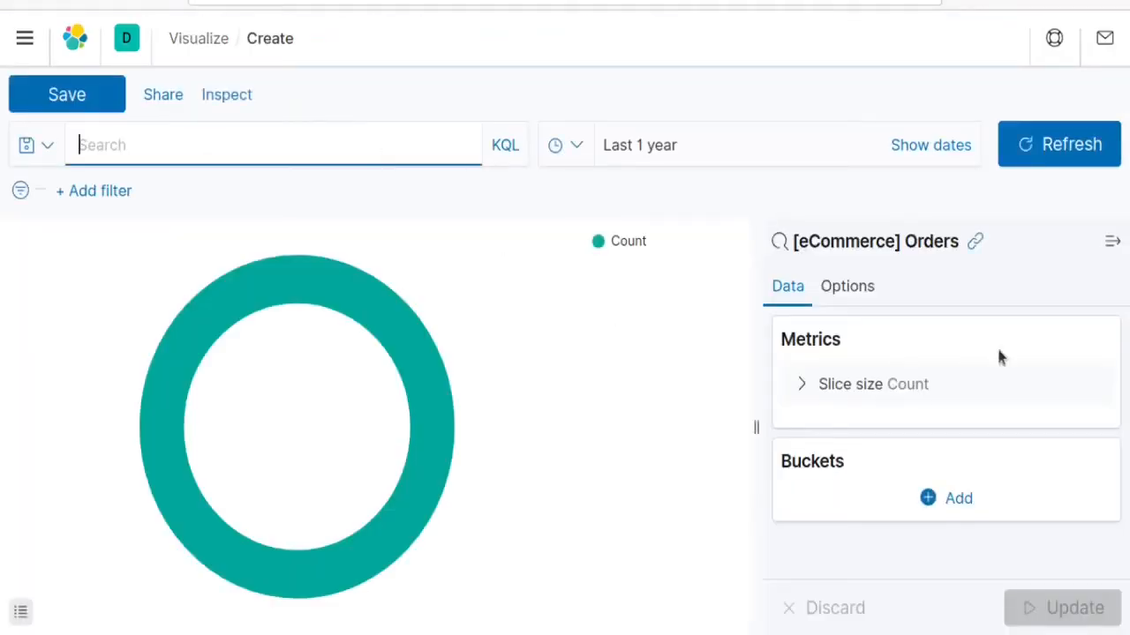
Step: Add a Split slices bucket with the Terms aggregation to the new pie chart
left_click(959, 500)
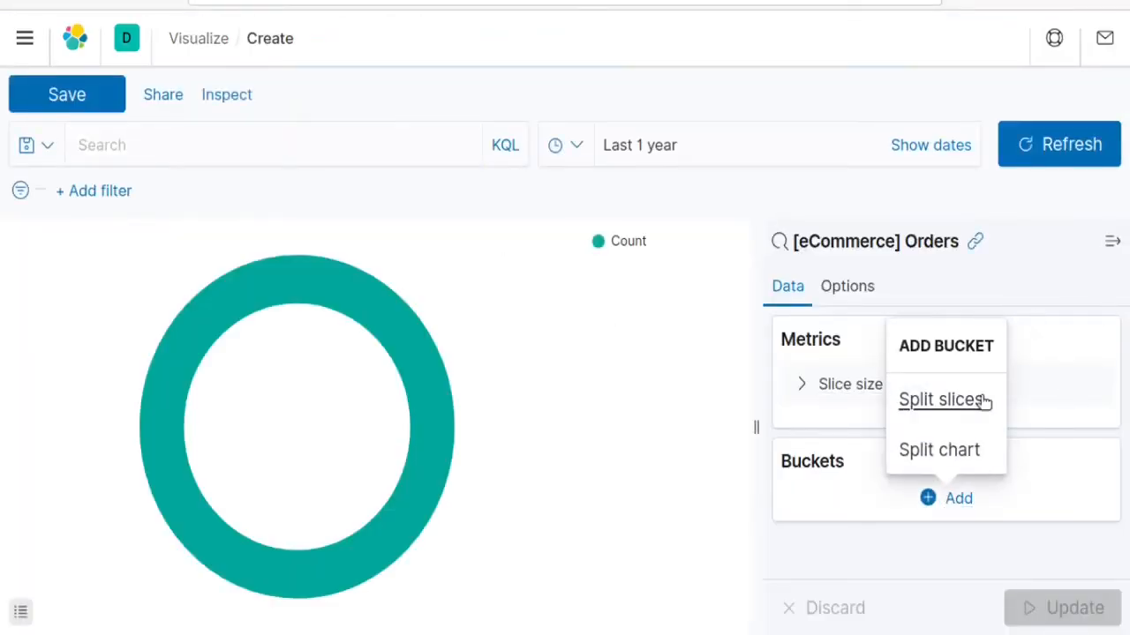
left_click(943, 402)
scroll(1059, 336, "down", 2)
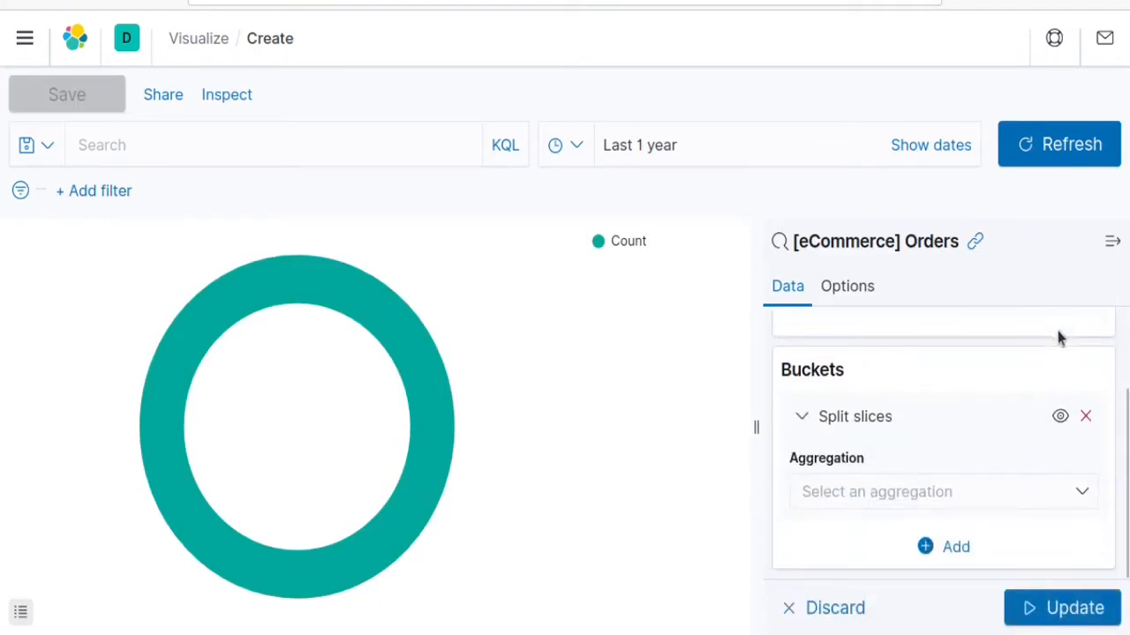
left_click(918, 492)
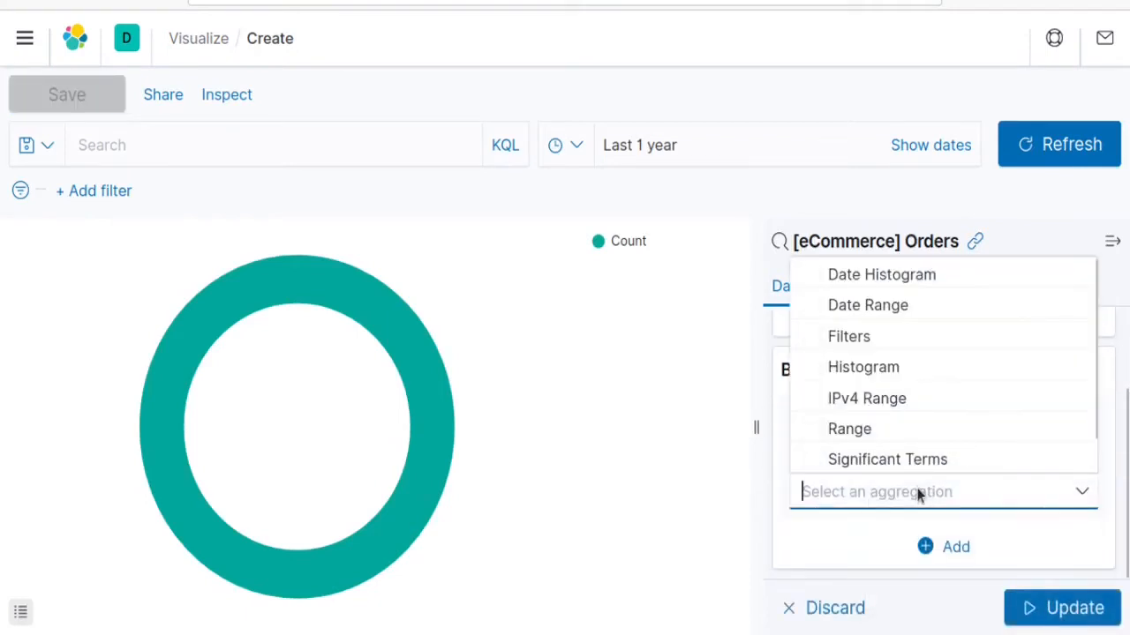
type("term")
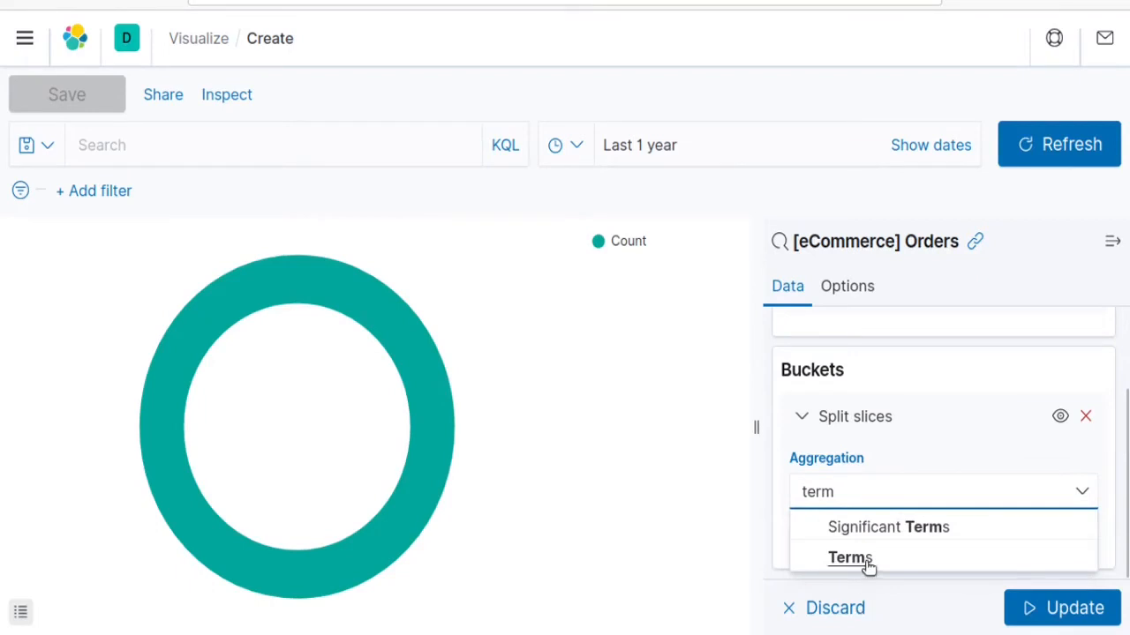
left_click(868, 566)
Step: Split the slices by the manufacturer.keyword field and update the chart
scroll(1126, 342, "down", 3)
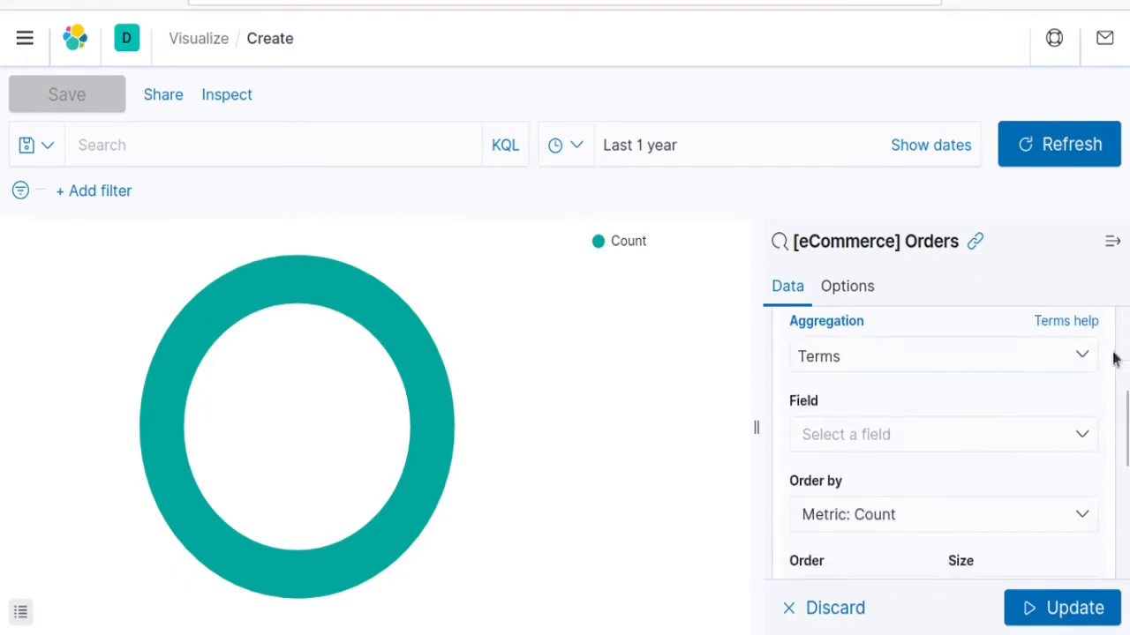
left_click(1032, 444)
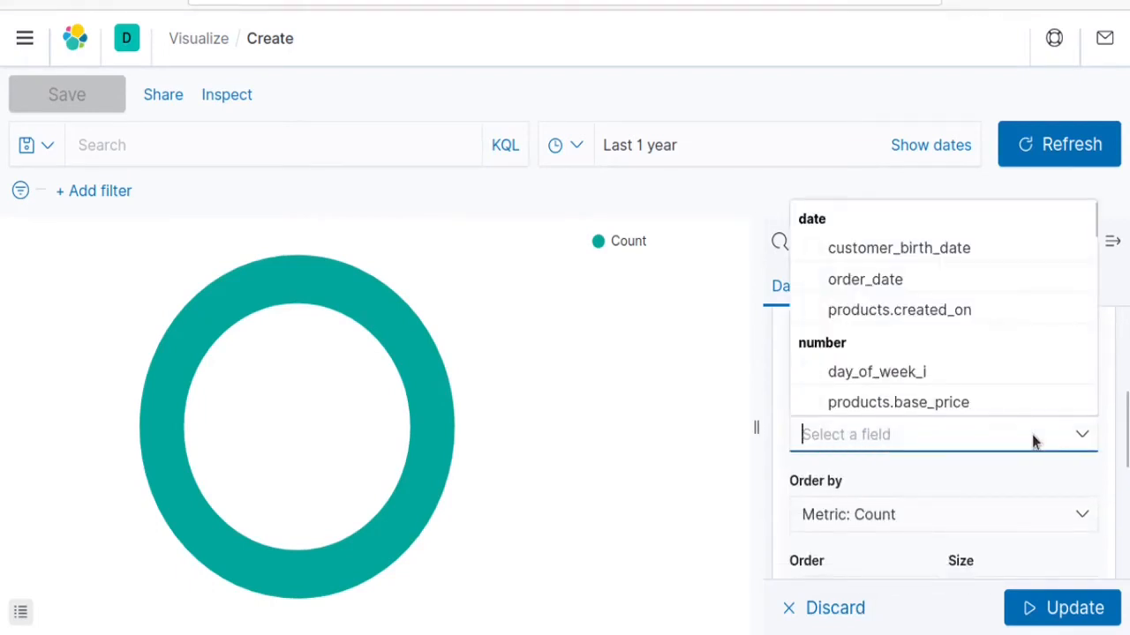
type("manu")
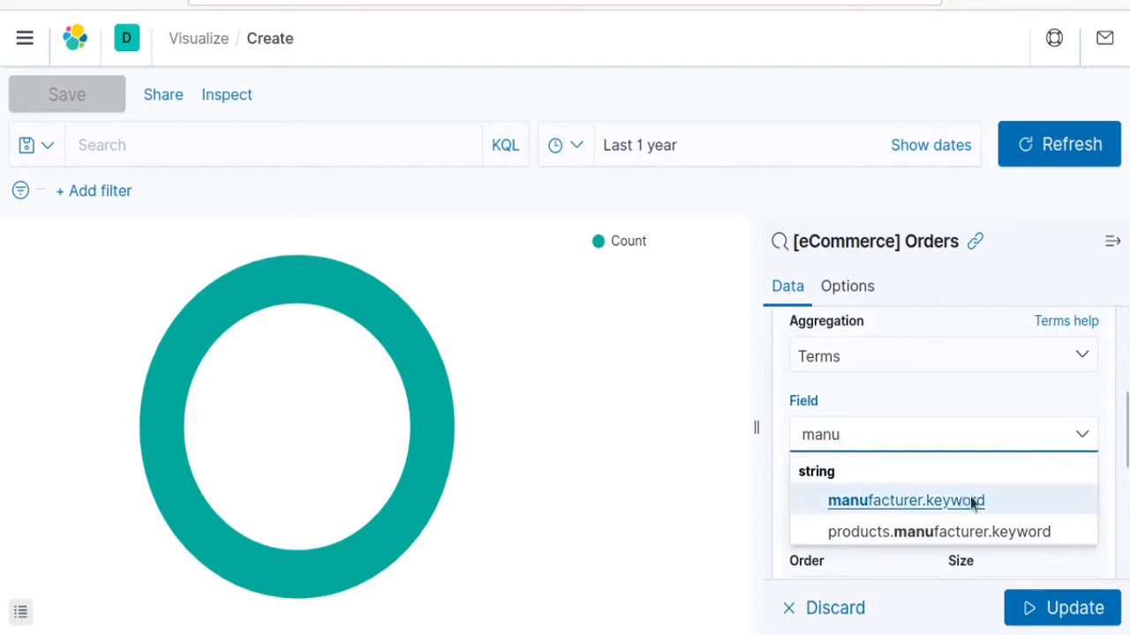
left_click(973, 502)
left_click(1072, 608)
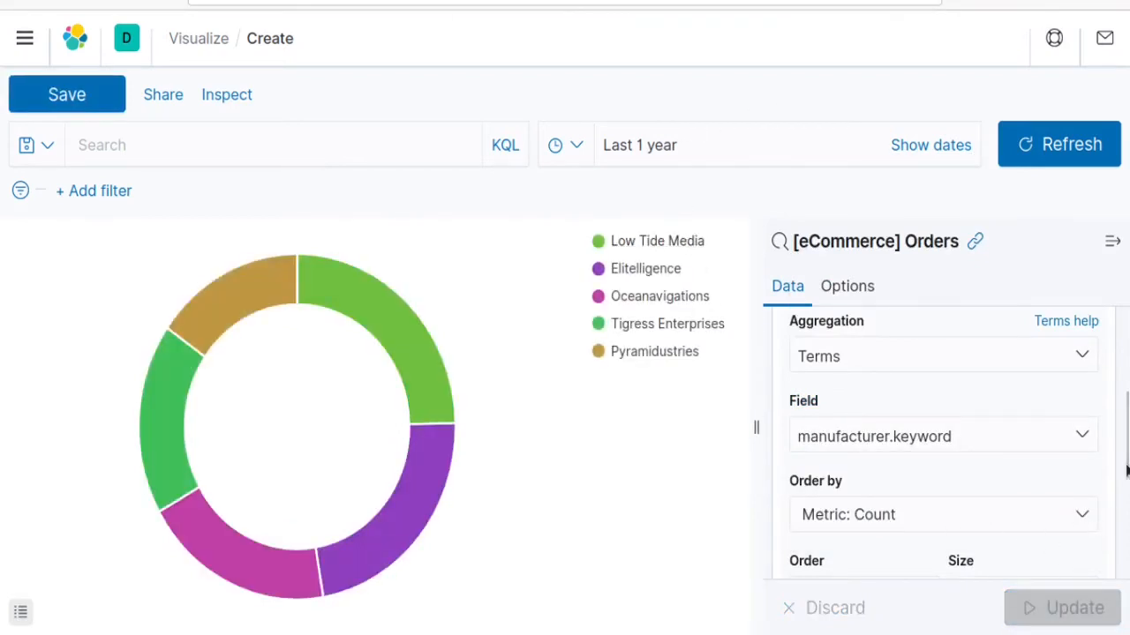
Step: Set the manufacturer split's size to 50, update the chart and look through the manufacturers in its legend
scroll(1031, 486, "down", 3)
left_click(980, 382)
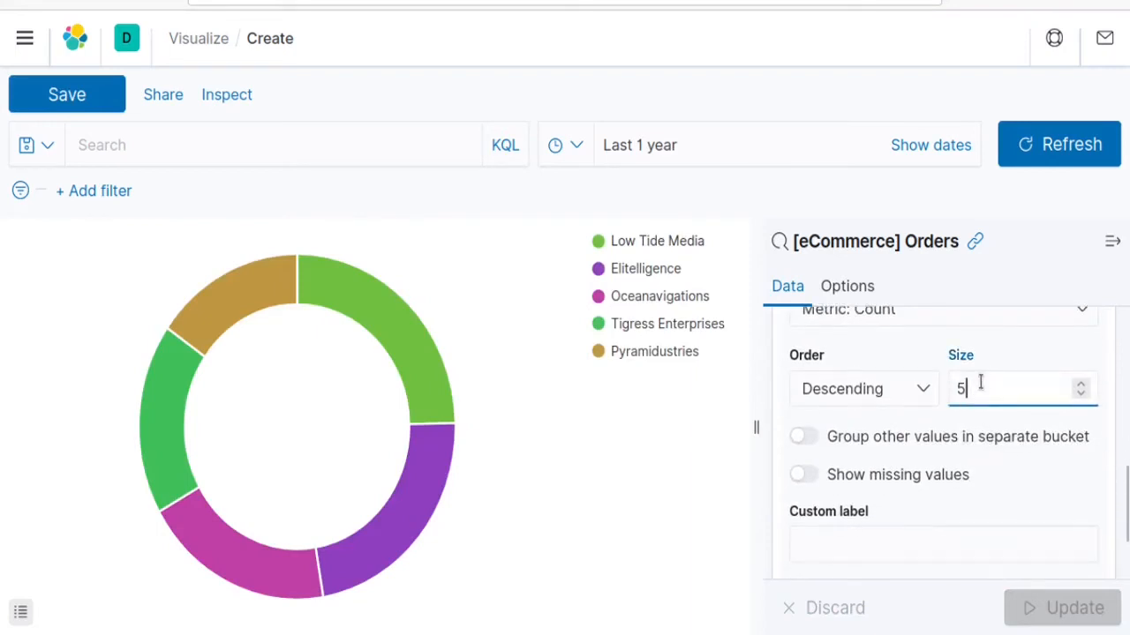
type("0")
left_click(1079, 606)
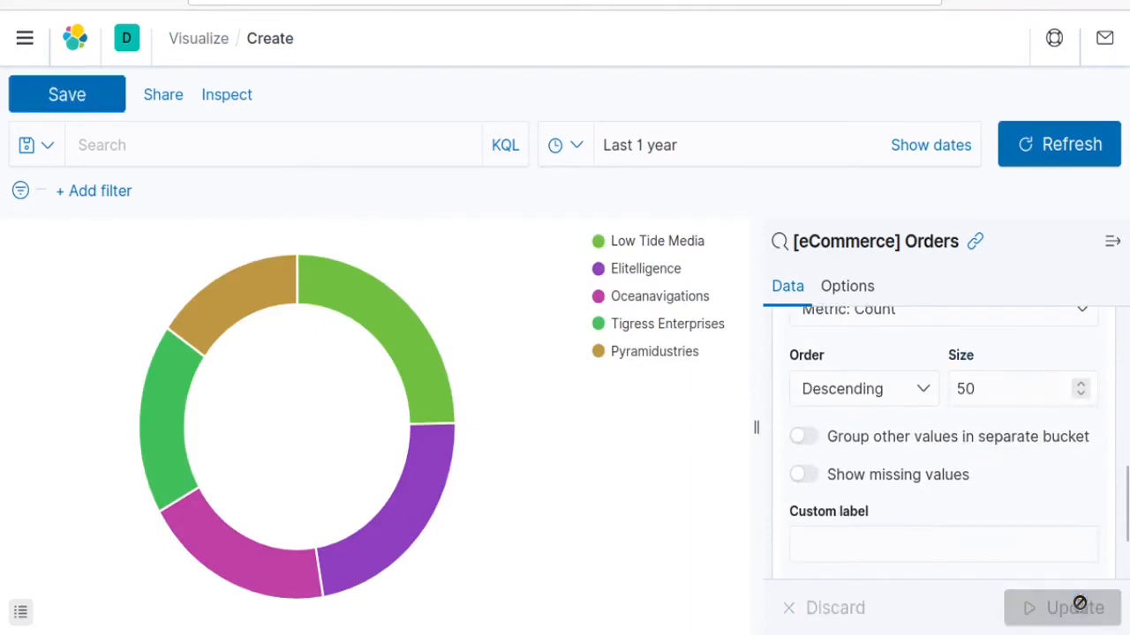
scroll(670, 344, "down", 3)
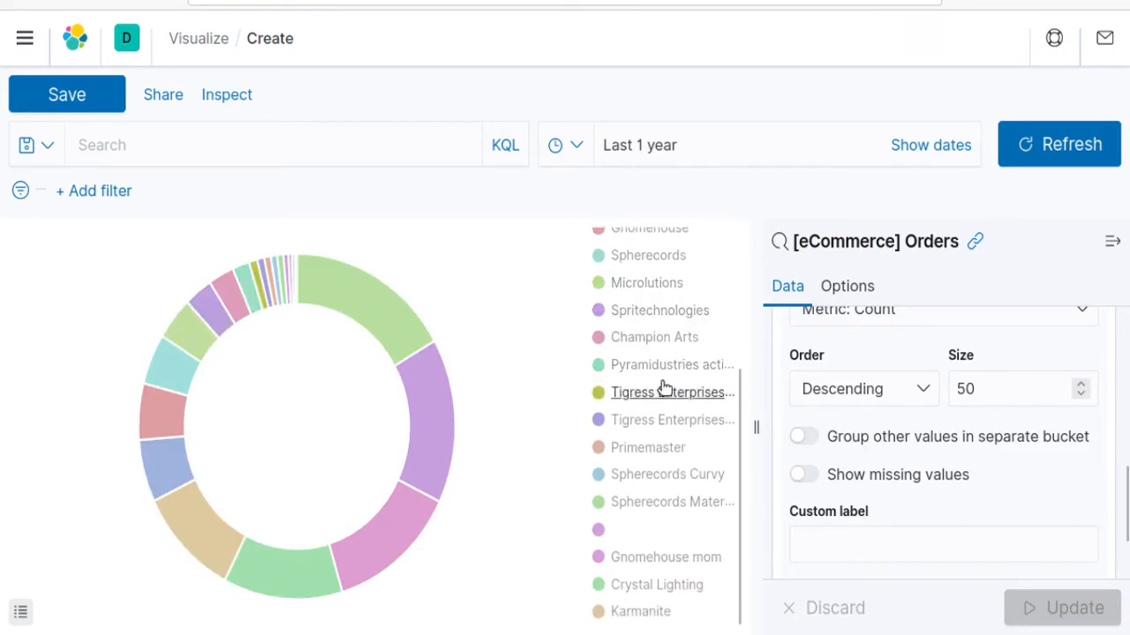
scroll(674, 375, "up", 3)
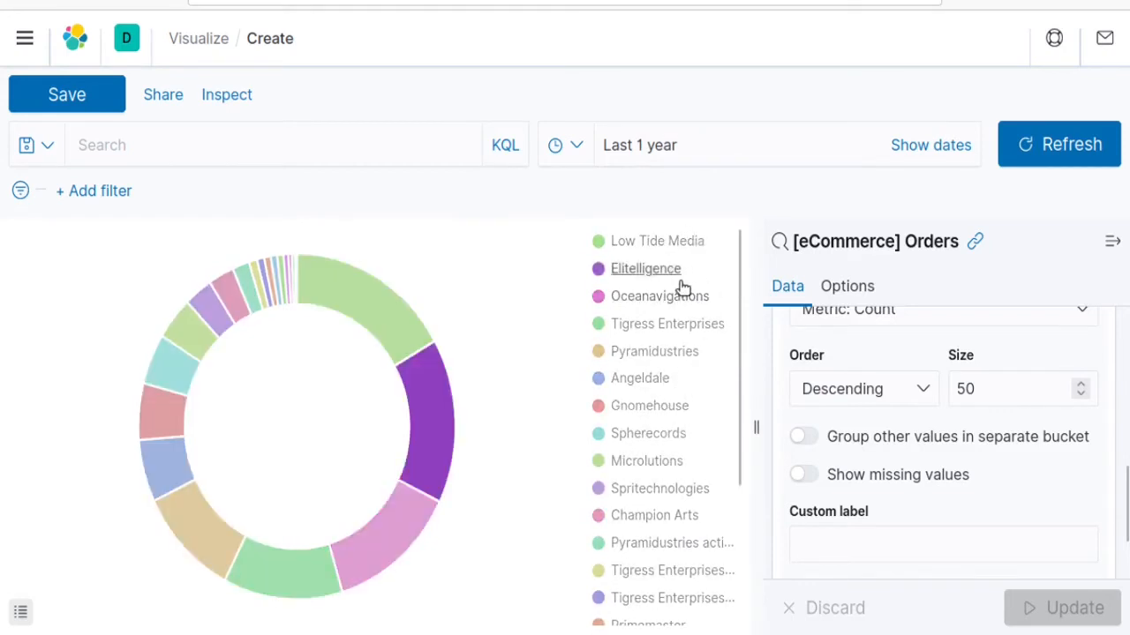
scroll(680, 291, "down", 3)
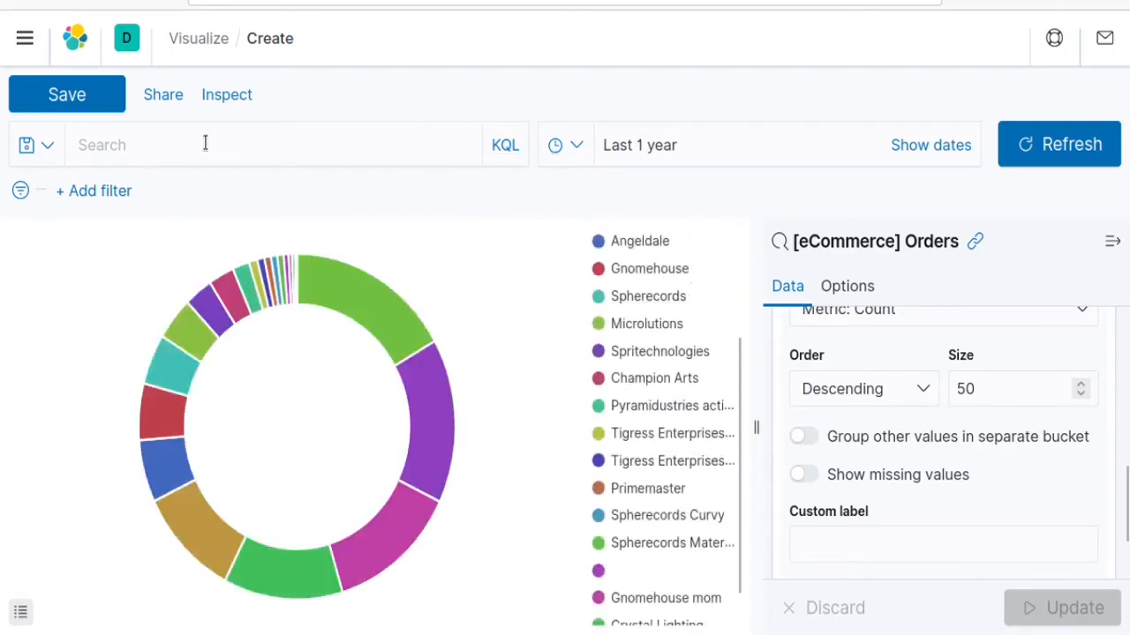
Step: Save the manufacturer pie visualization with the title "manu-wise-sales"
left_click(89, 94)
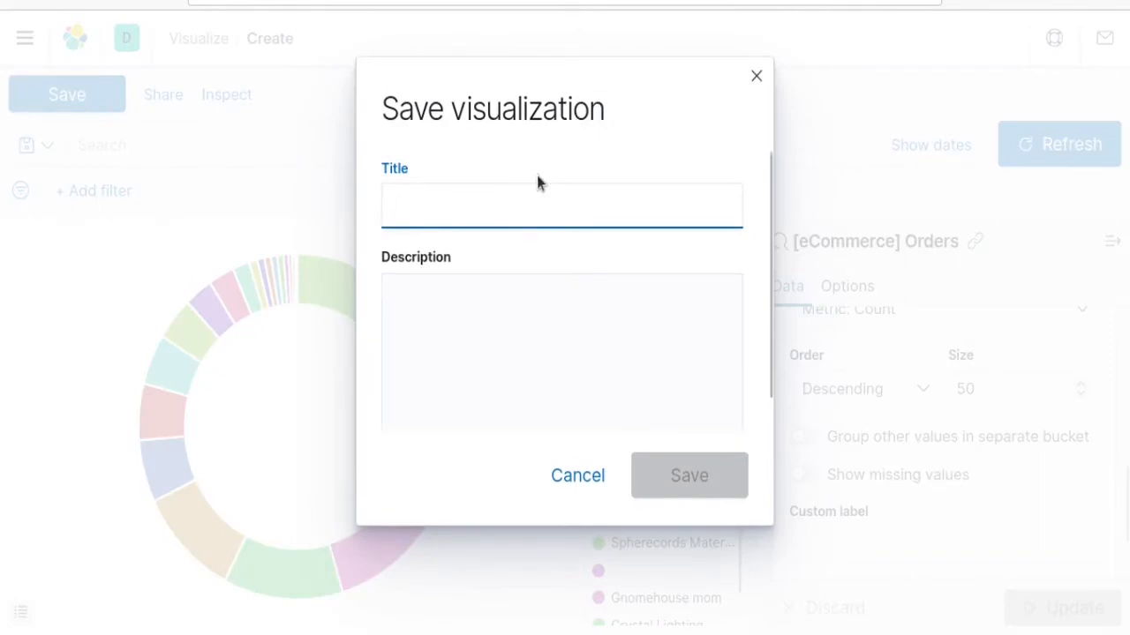
type("ma")
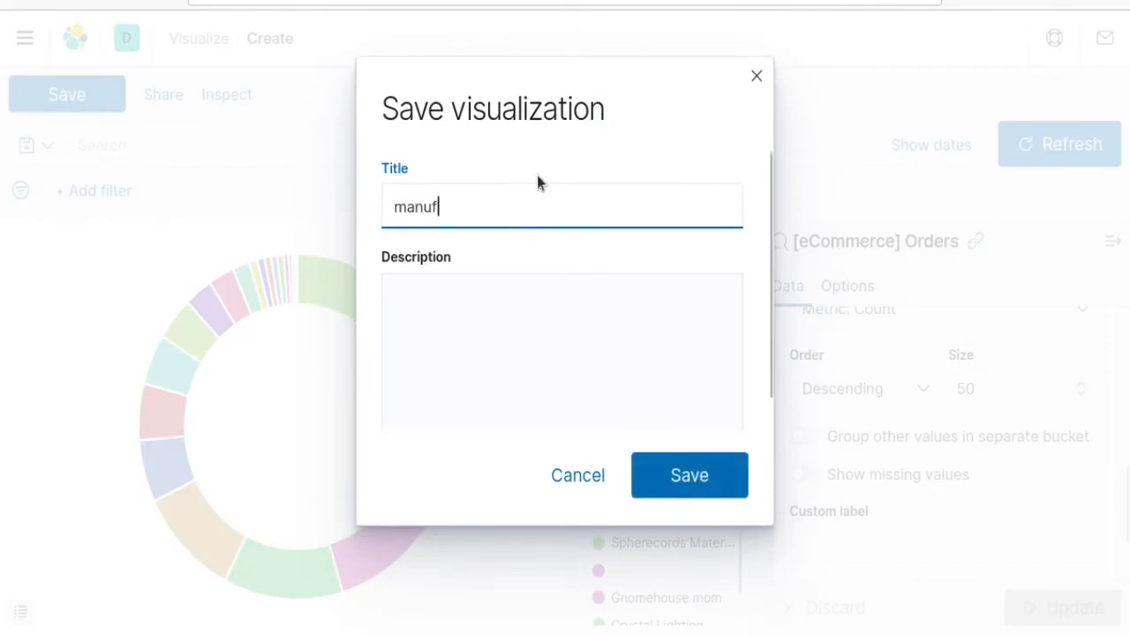
type("nuf")
key("BackSpace")
type("-wise-sales")
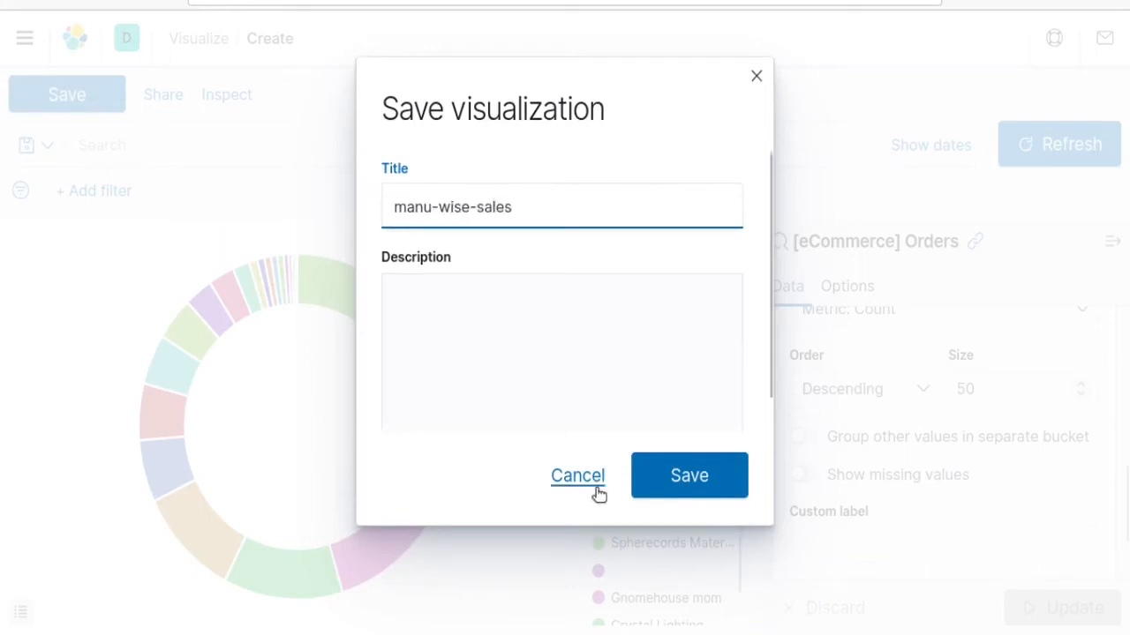
left_click(670, 474)
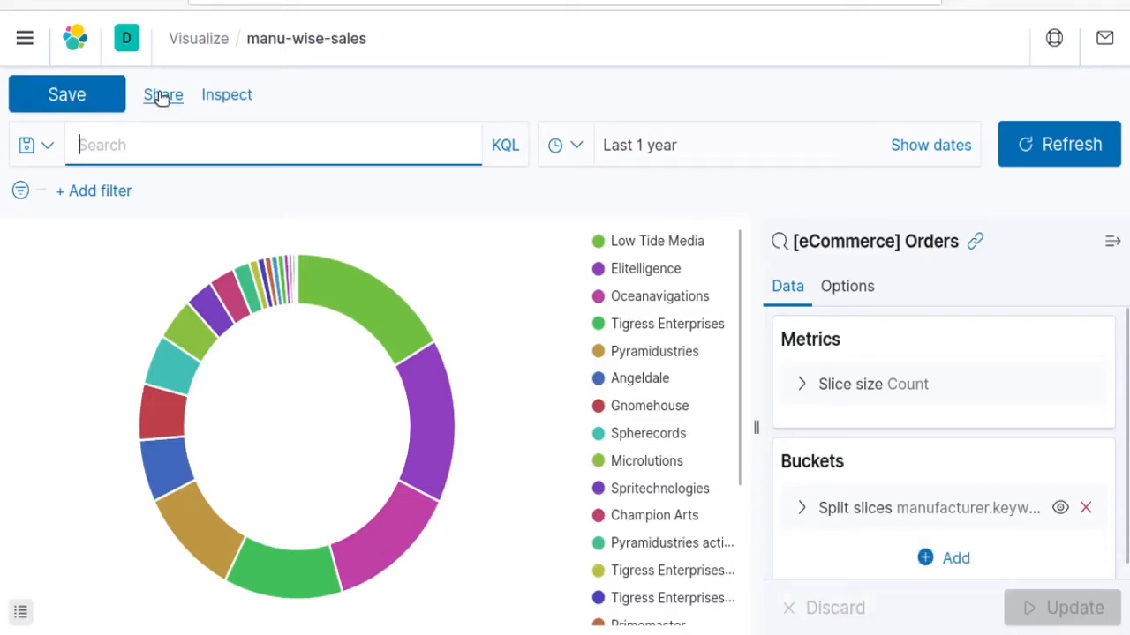
Step: Return to the visualizations list and create a new Vertical Bar visualization with [eCommerce] Orders as its source
left_click(186, 38)
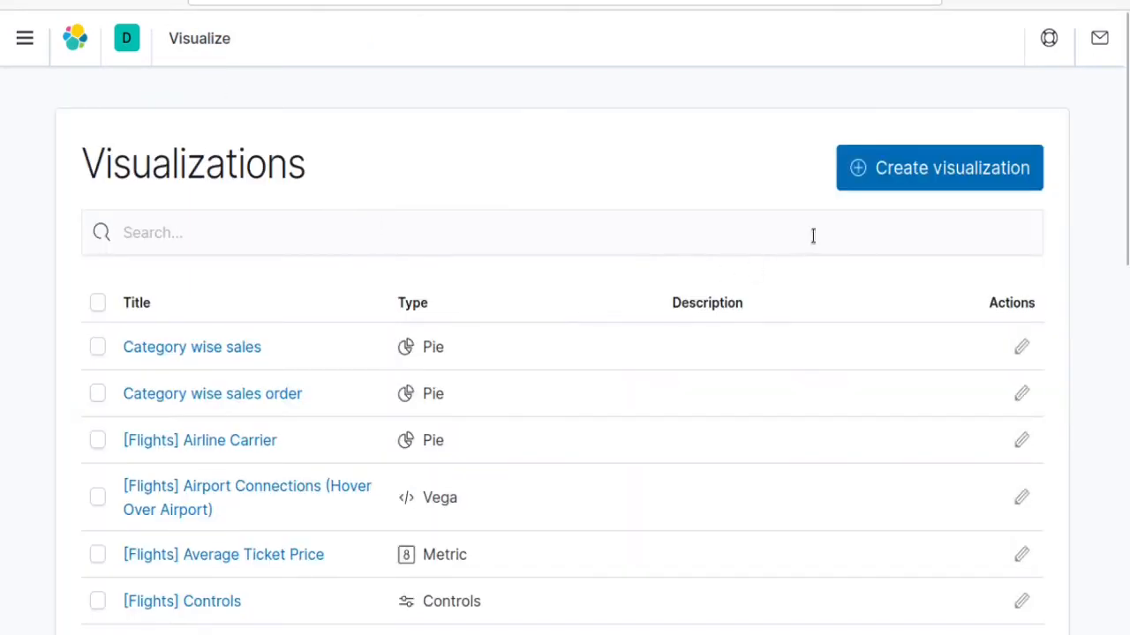
left_click(920, 176)
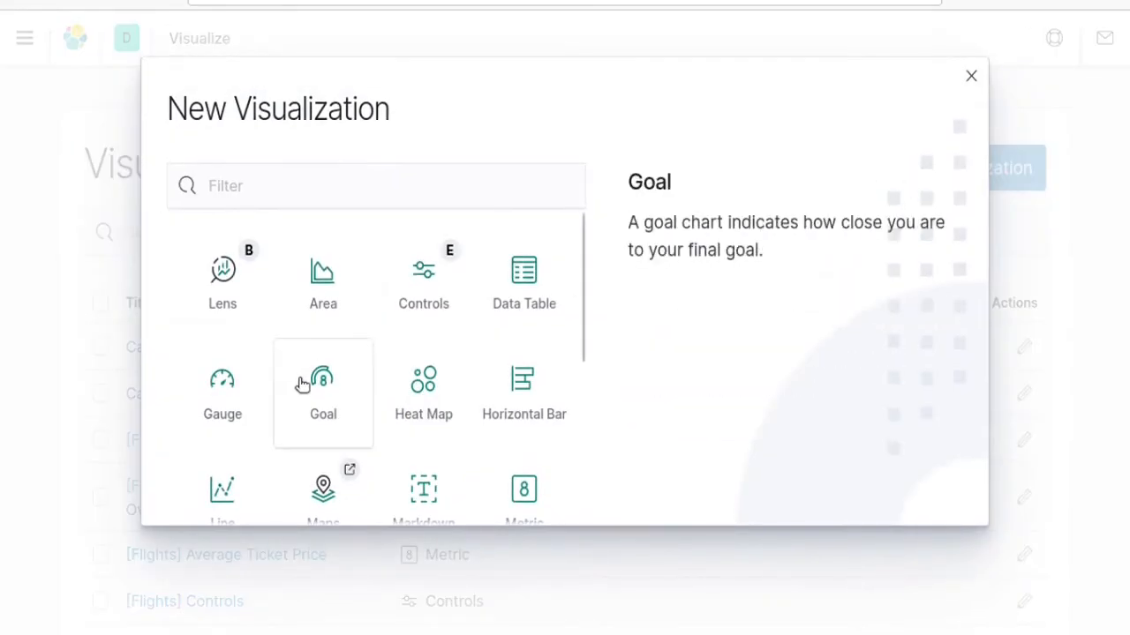
scroll(318, 370, "down", 3)
scroll(313, 361, "up", 3)
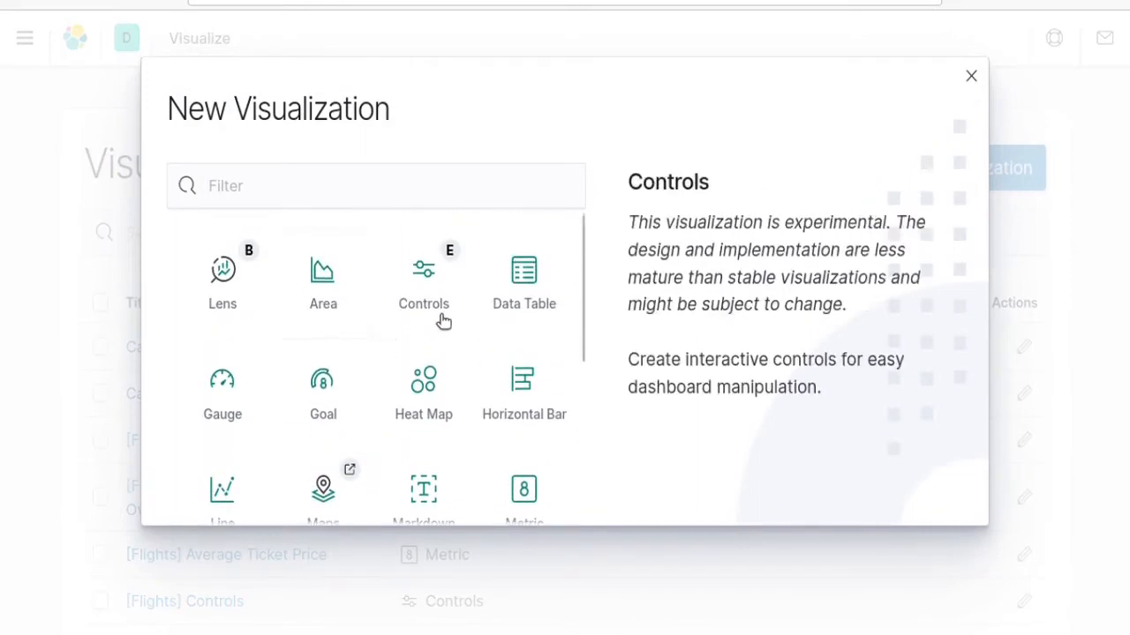
scroll(446, 320, "down", 5)
left_click(411, 462)
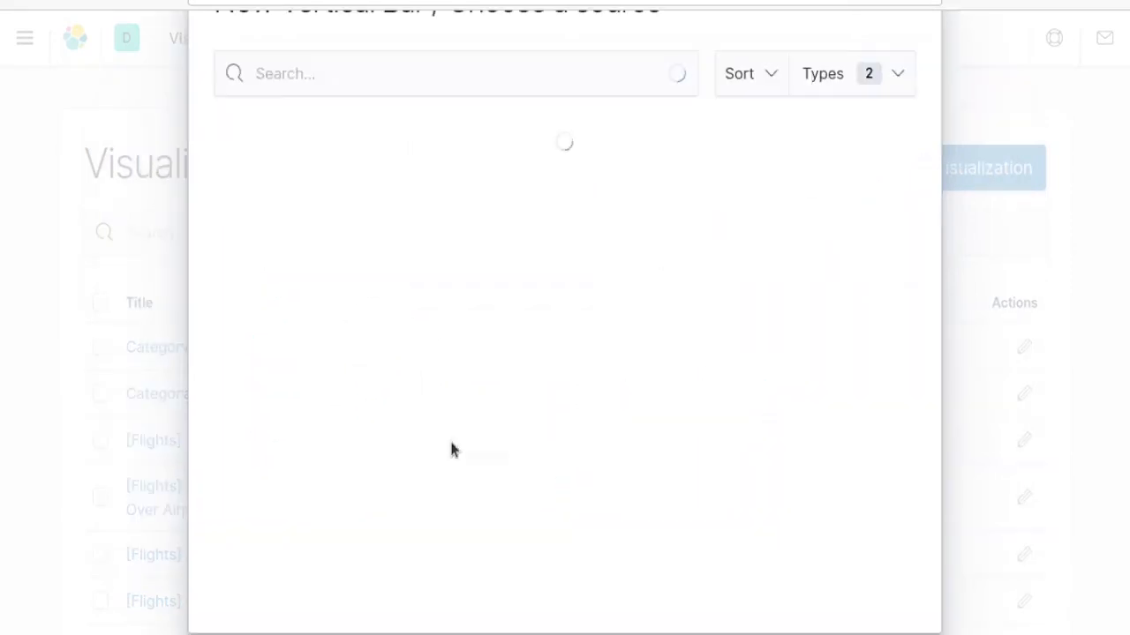
left_click(368, 133)
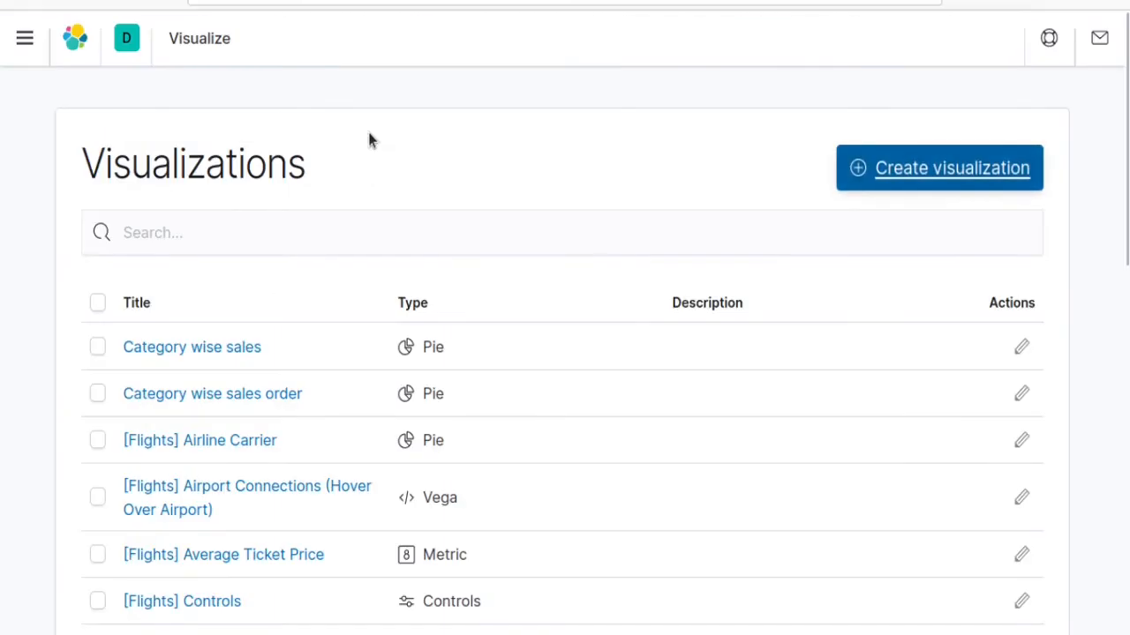
mouse_move(550, 365)
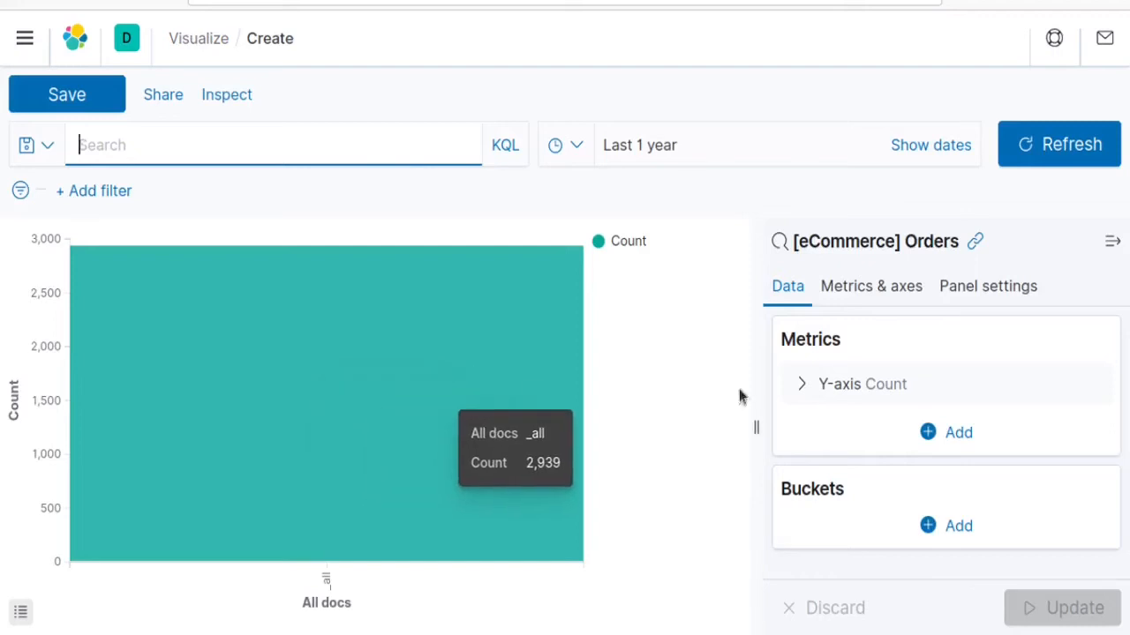
Step: Add a Split series bucket with the Terms aggregation to the bar chart
left_click(957, 526)
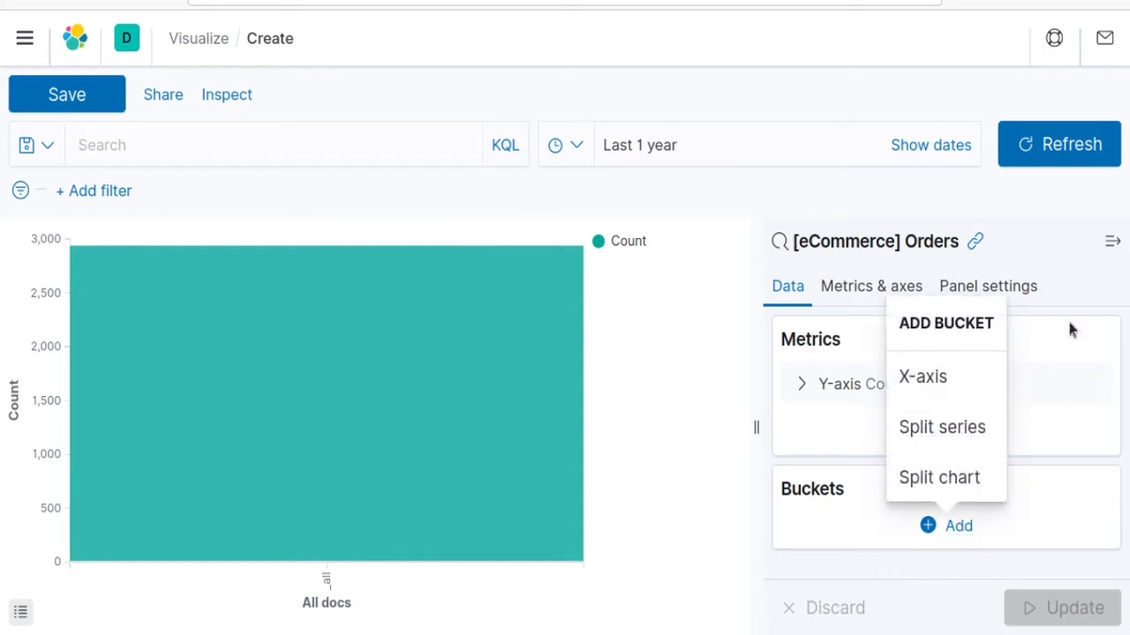
left_click(948, 433)
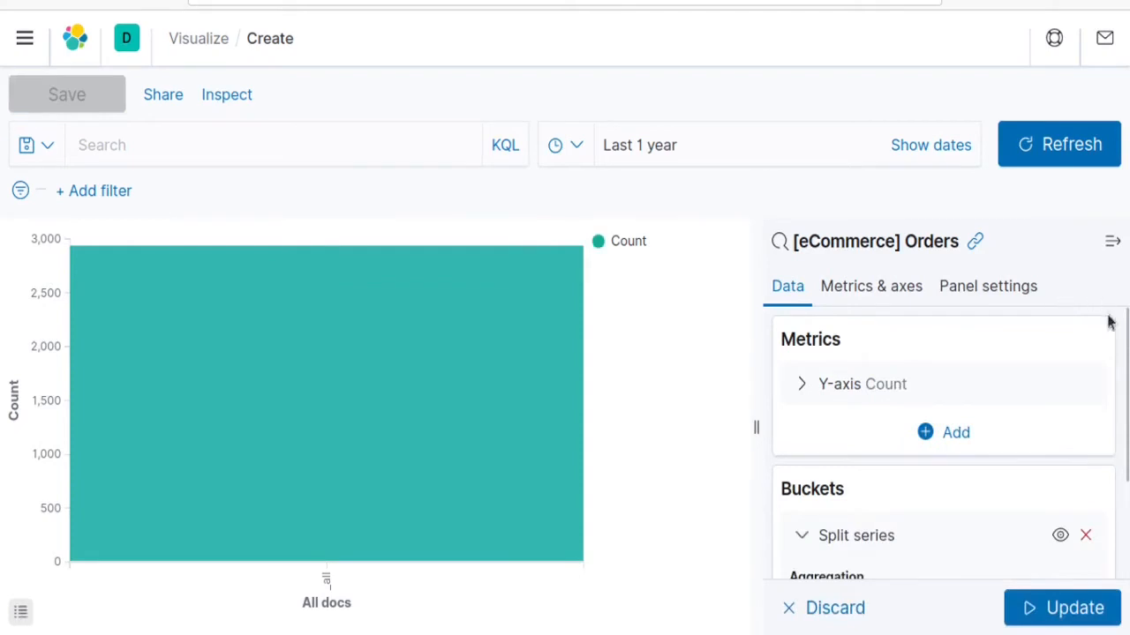
scroll(1118, 362, "down", 2)
left_click(938, 495)
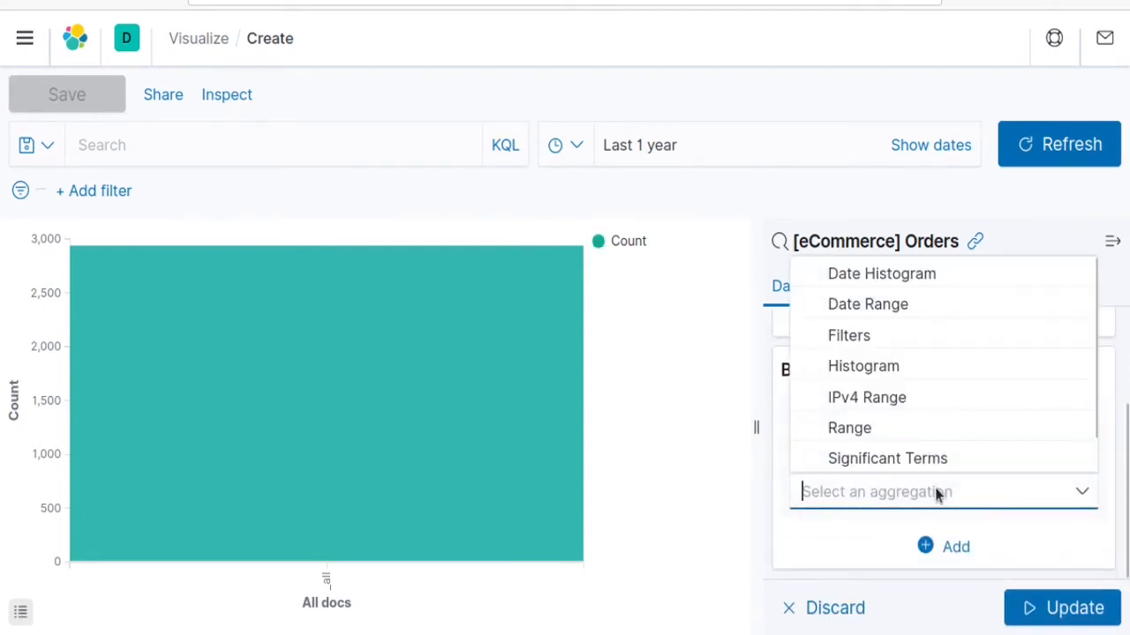
scroll(880, 353, "down", 1)
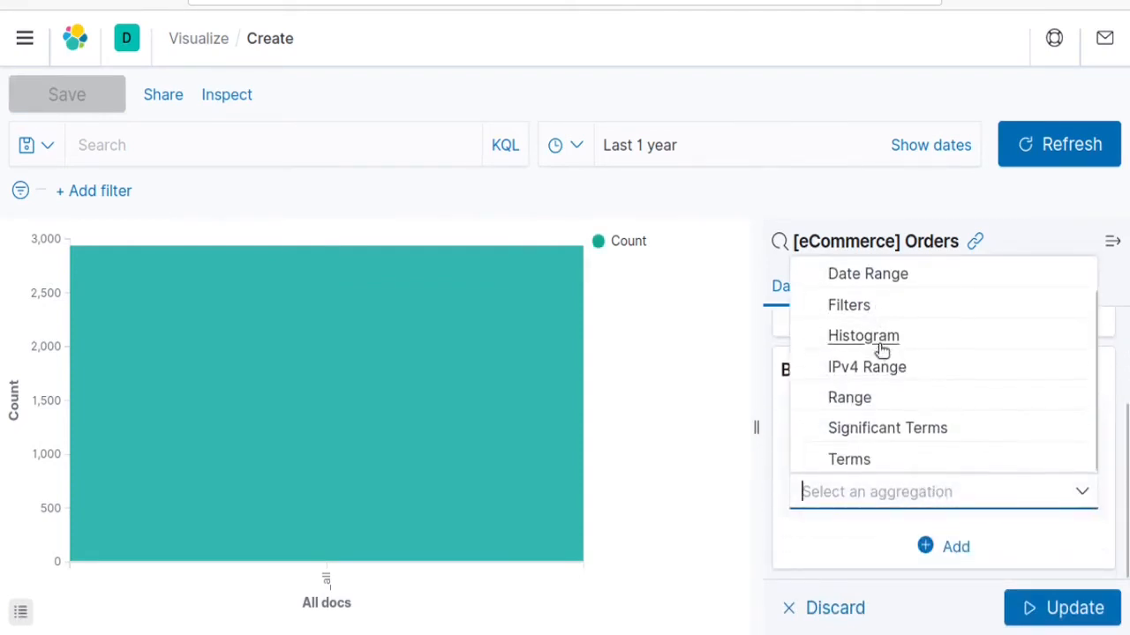
left_click(854, 461)
Step: Split the series by the manufacturer.keyword field, update the chart and inspect the stacked segments
scroll(948, 444, "down", 2)
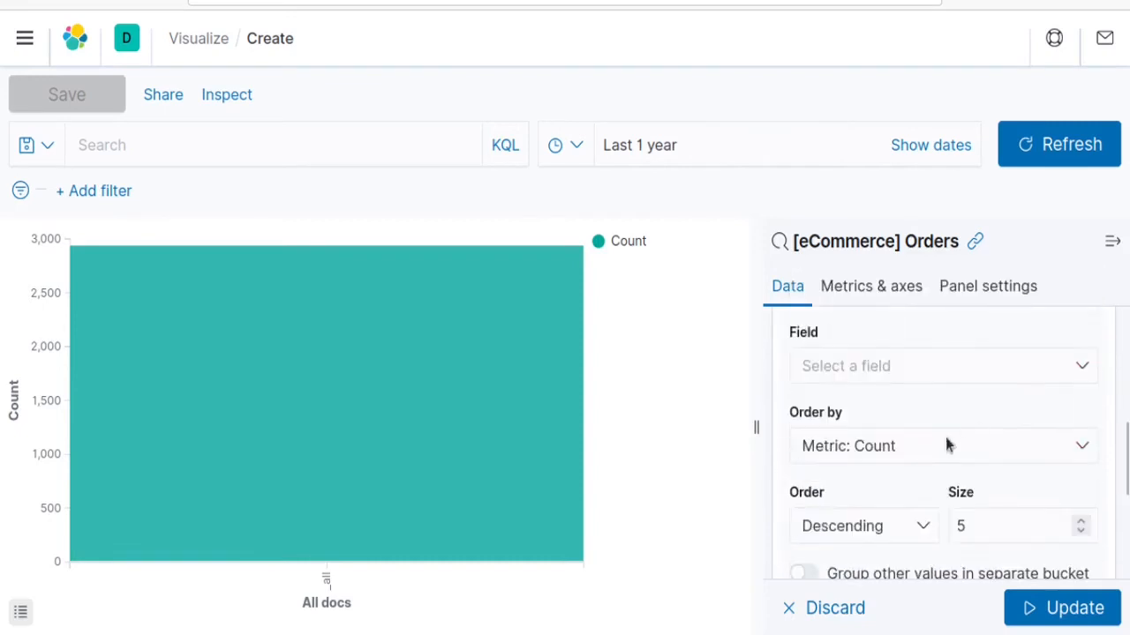
left_click(924, 368)
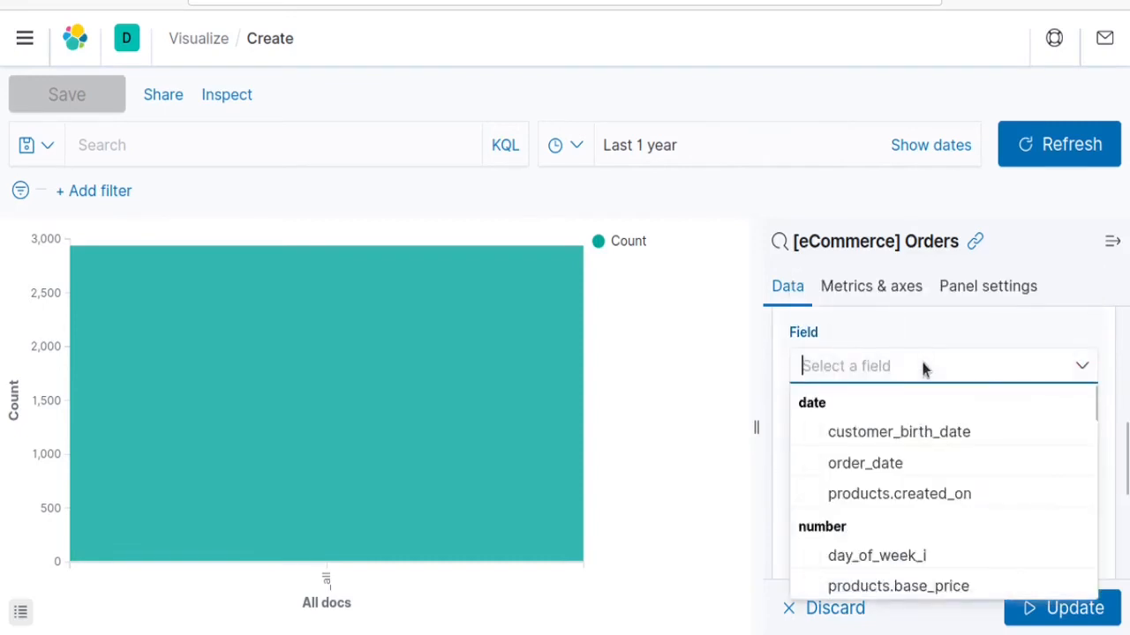
type("manu")
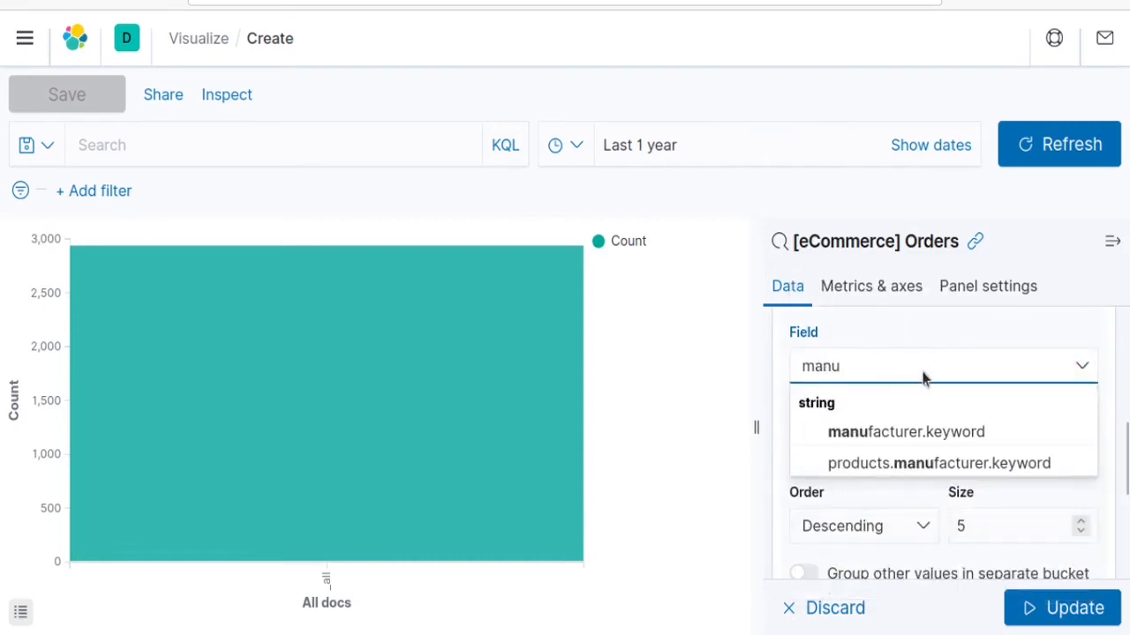
left_click(923, 433)
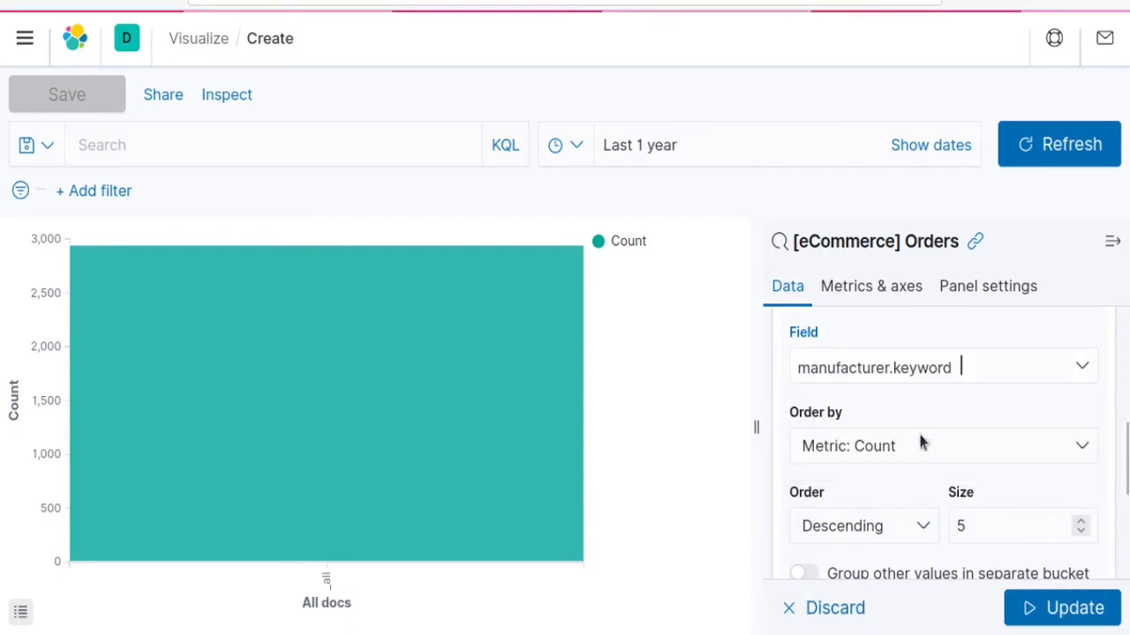
left_click(1065, 609)
mouse_move(446, 356)
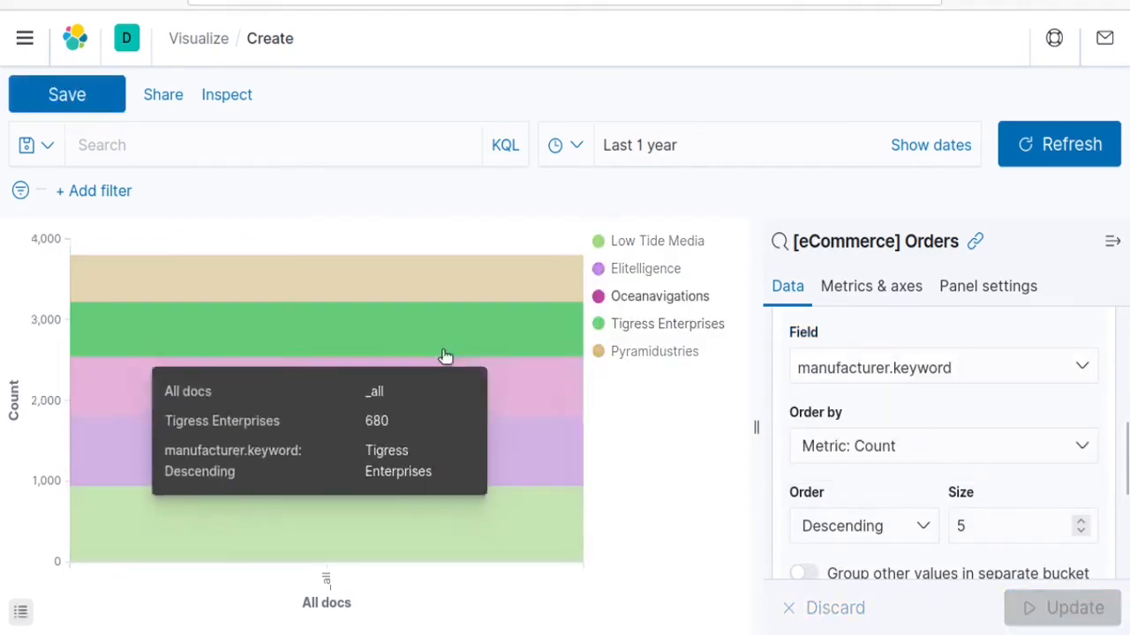
mouse_move(480, 265)
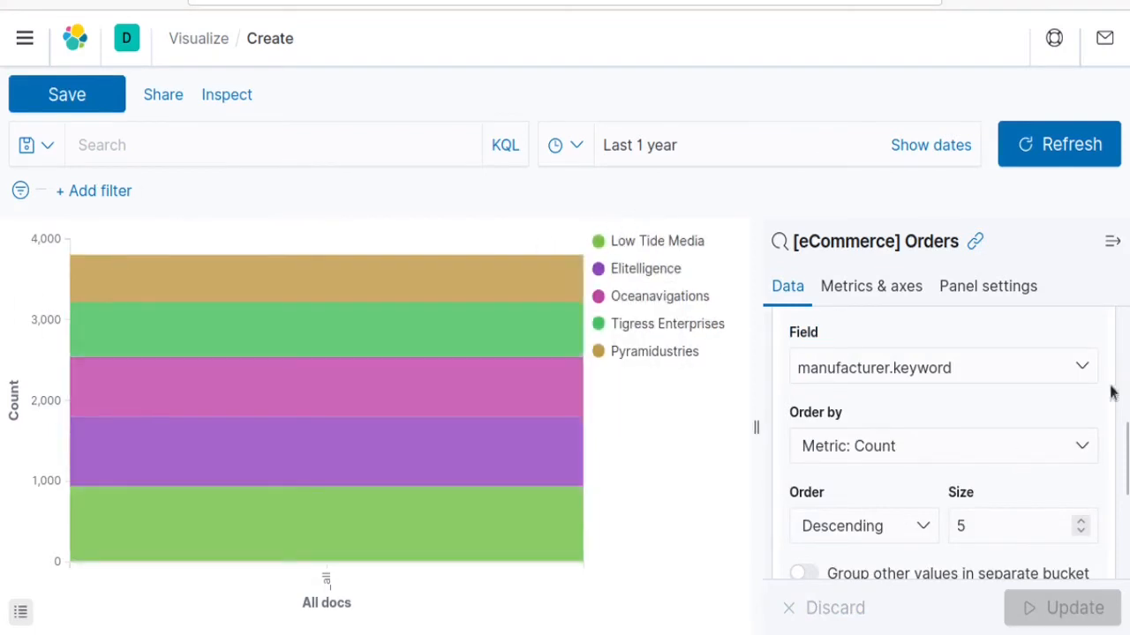
Step: Look through the Split series bucket's settings and remove that bucket from the chart
scroll(1003, 429, "down", 2)
scroll(1003, 430, "down", 2)
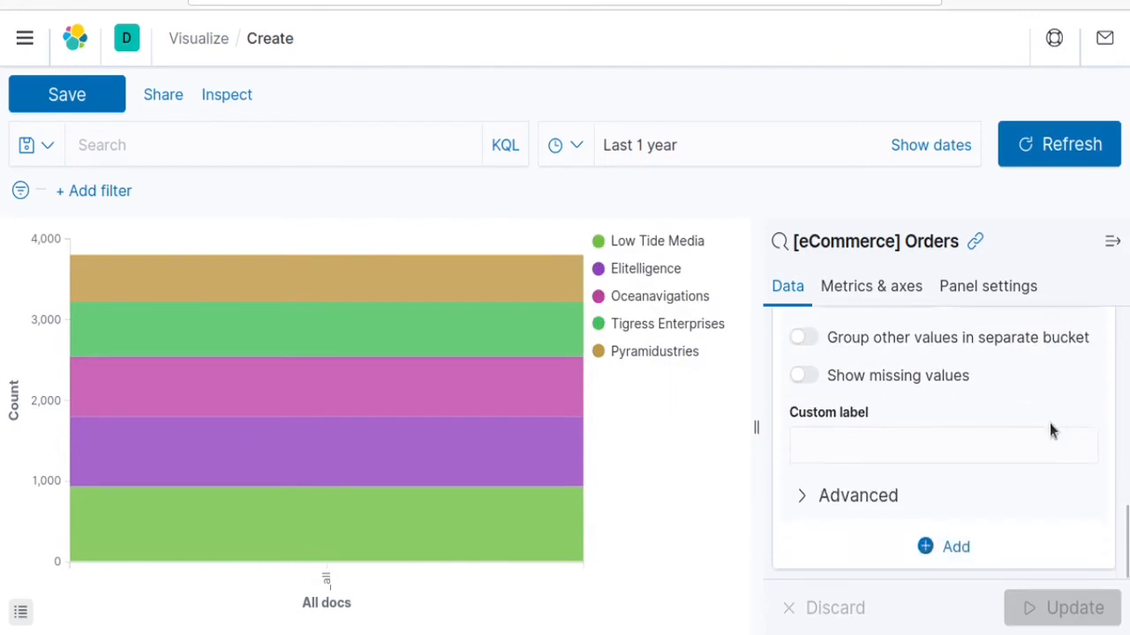
scroll(1050, 430, "up", 7)
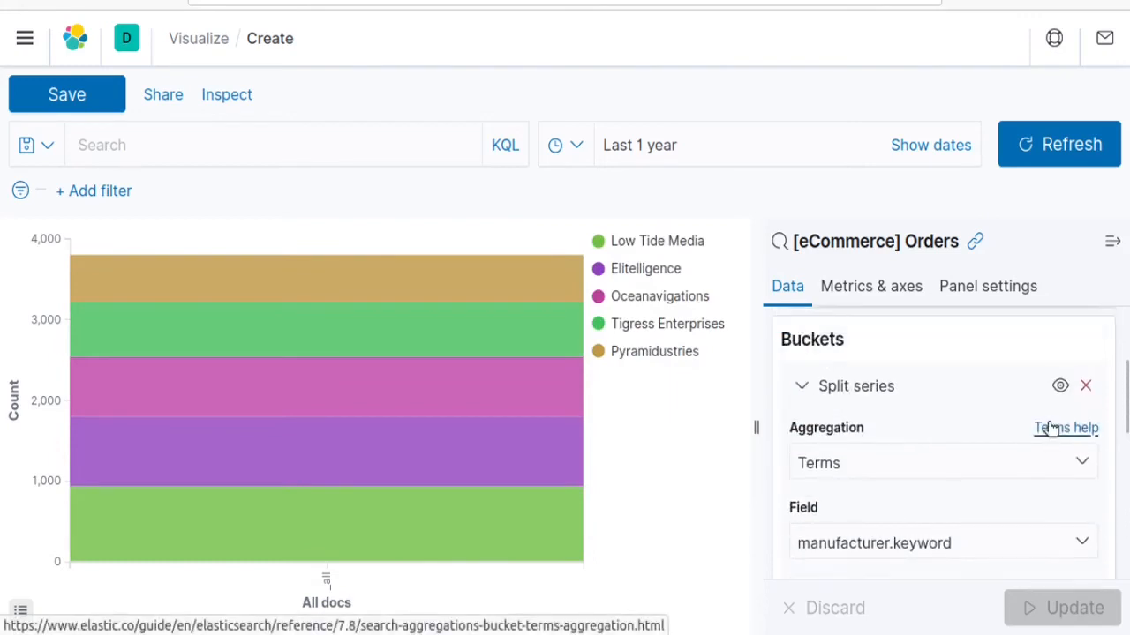
scroll(1050, 428, "up", 1)
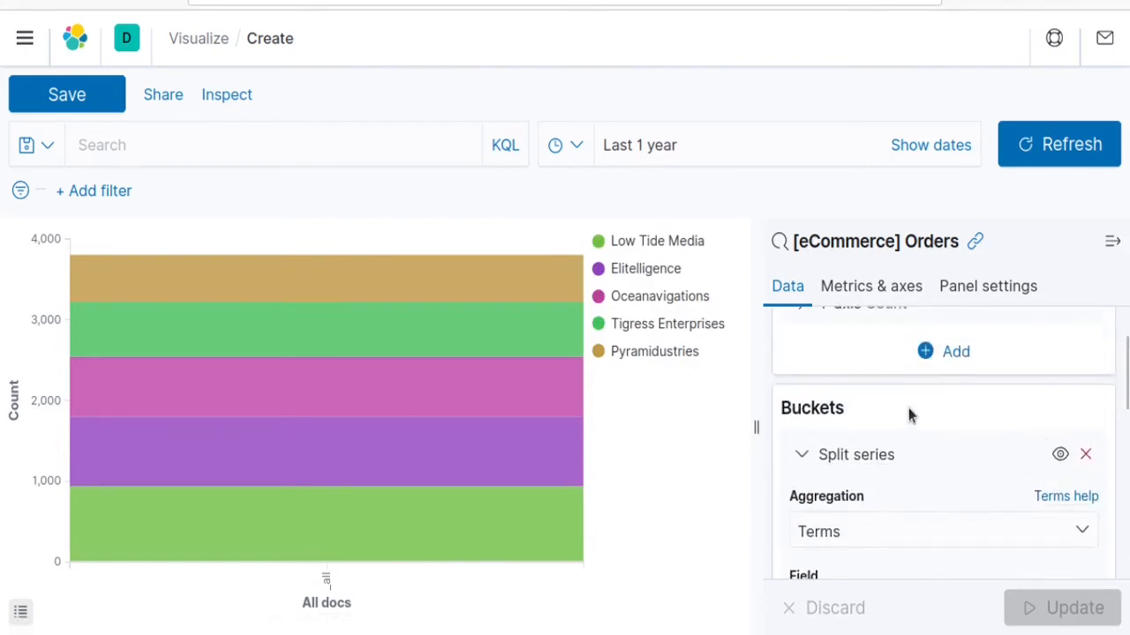
scroll(971, 432, "up", 1)
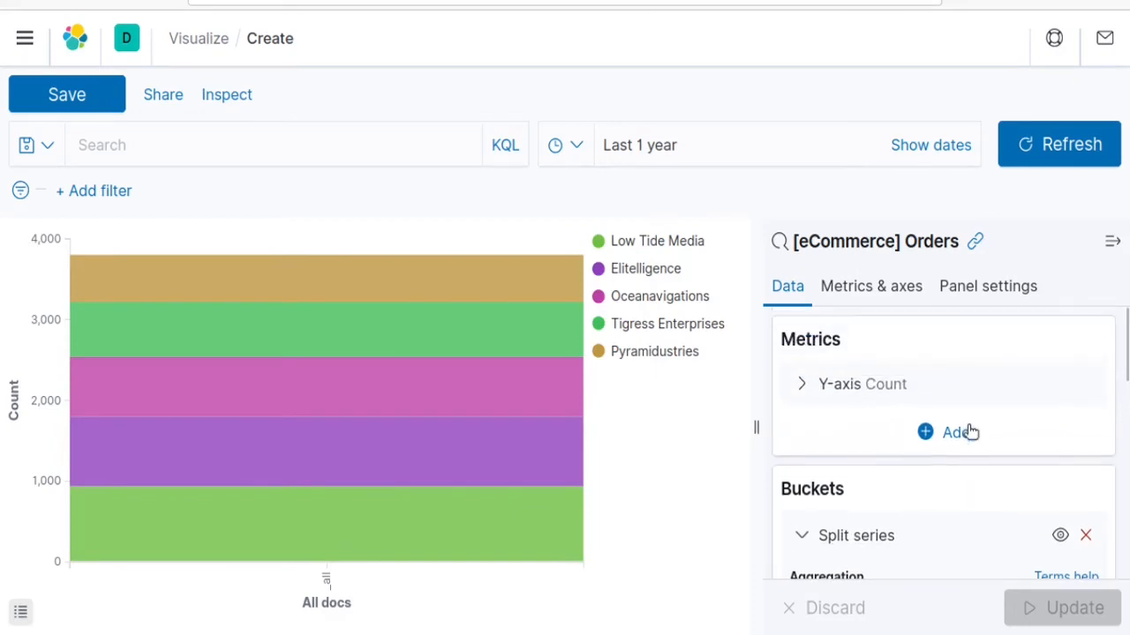
scroll(971, 446, "down", 1)
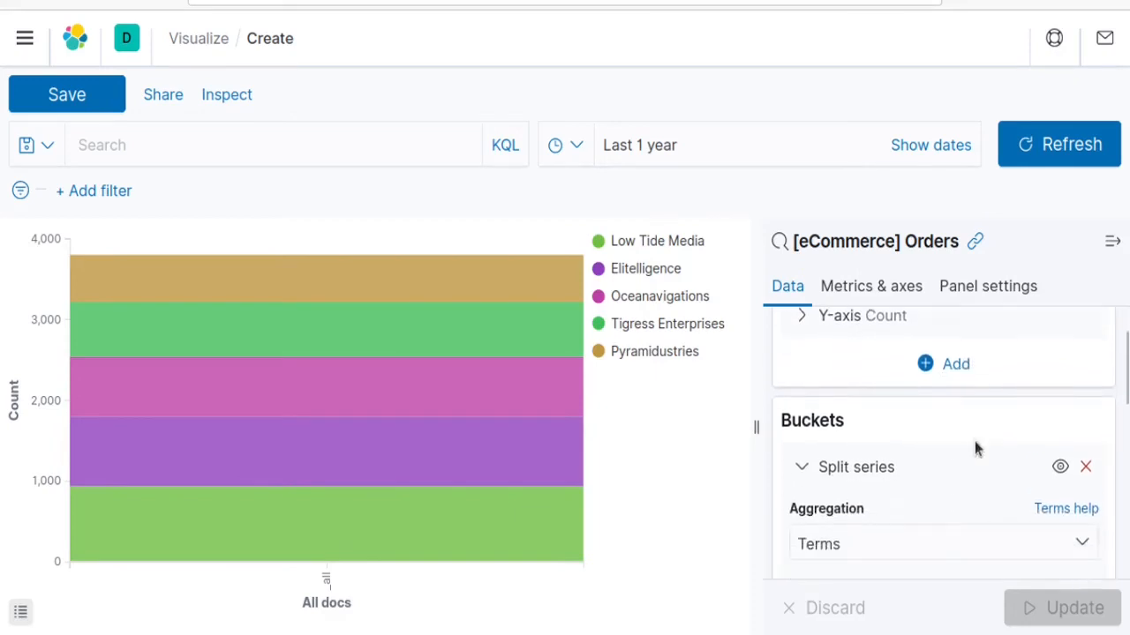
left_click(801, 469)
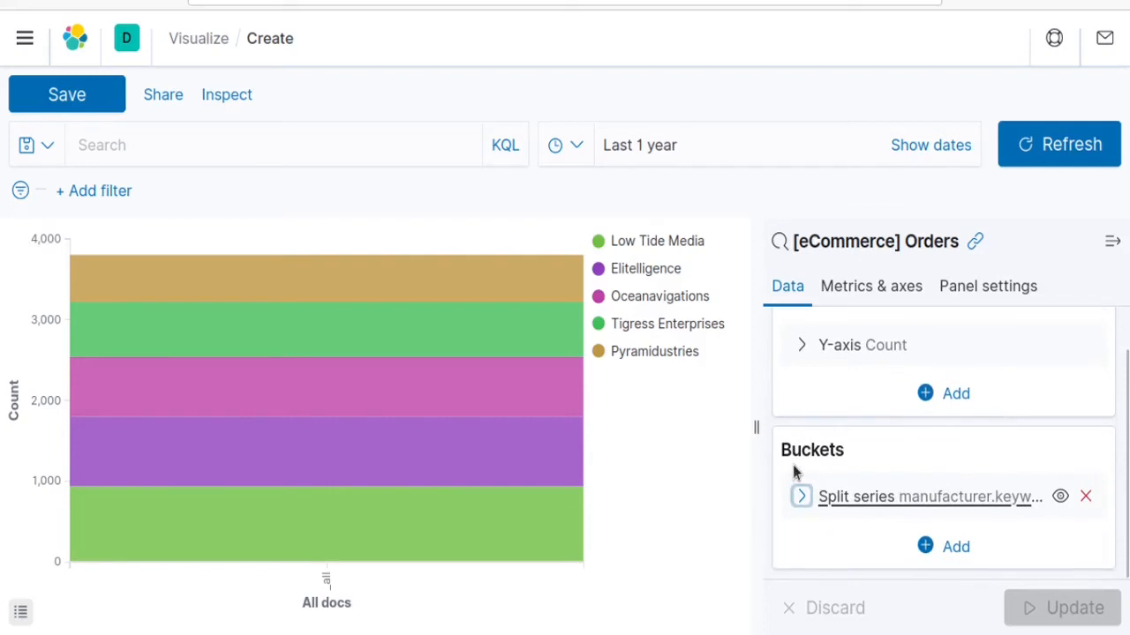
left_click(1085, 496)
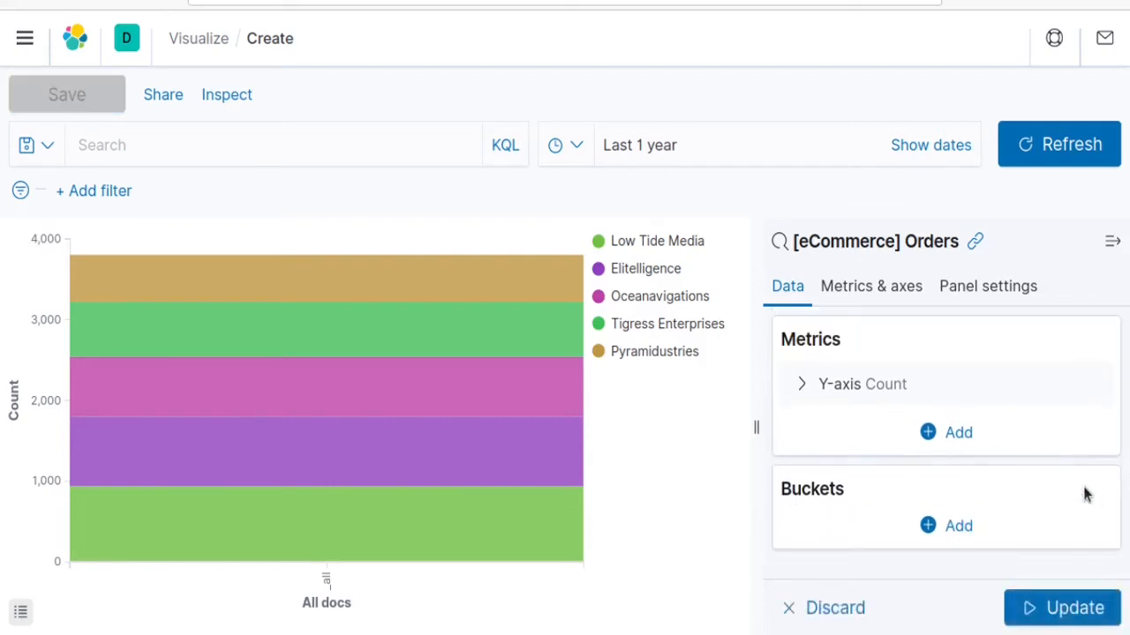
Step: Add an X-axis bucket with the Terms aggregation to the bar chart
left_click(960, 527)
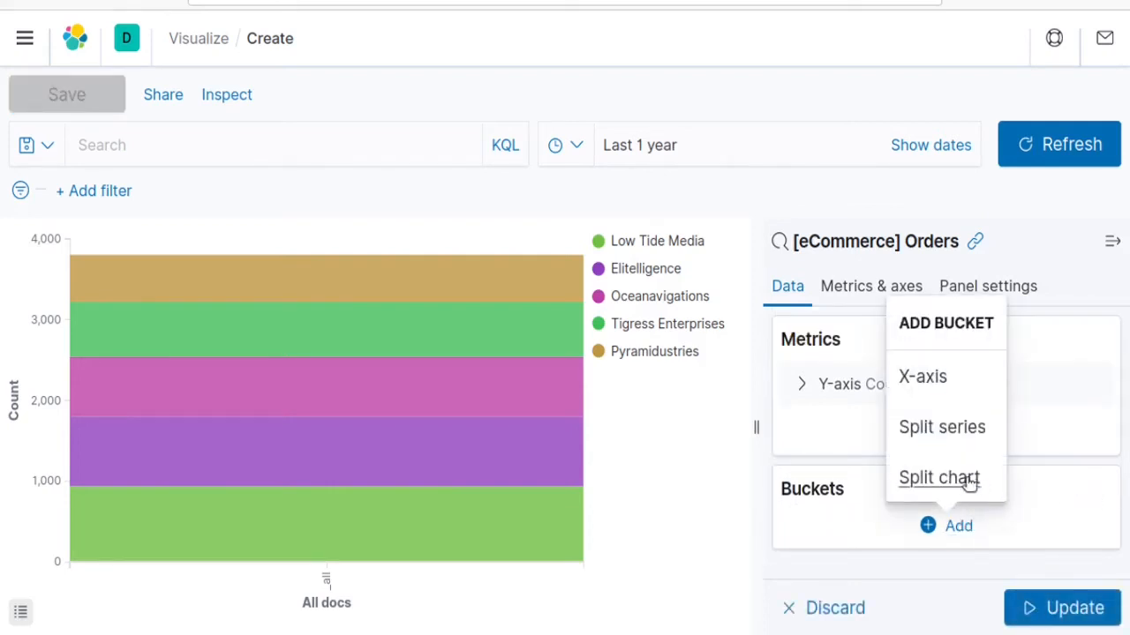
left_click(924, 378)
scroll(1079, 363, "down", 2)
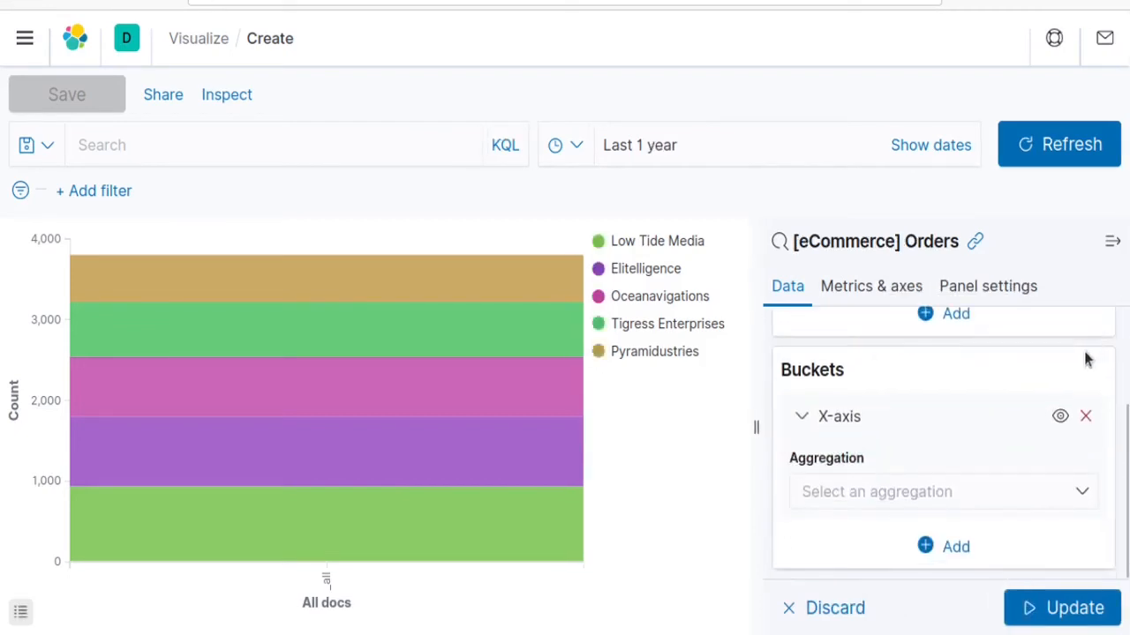
left_click(1022, 492)
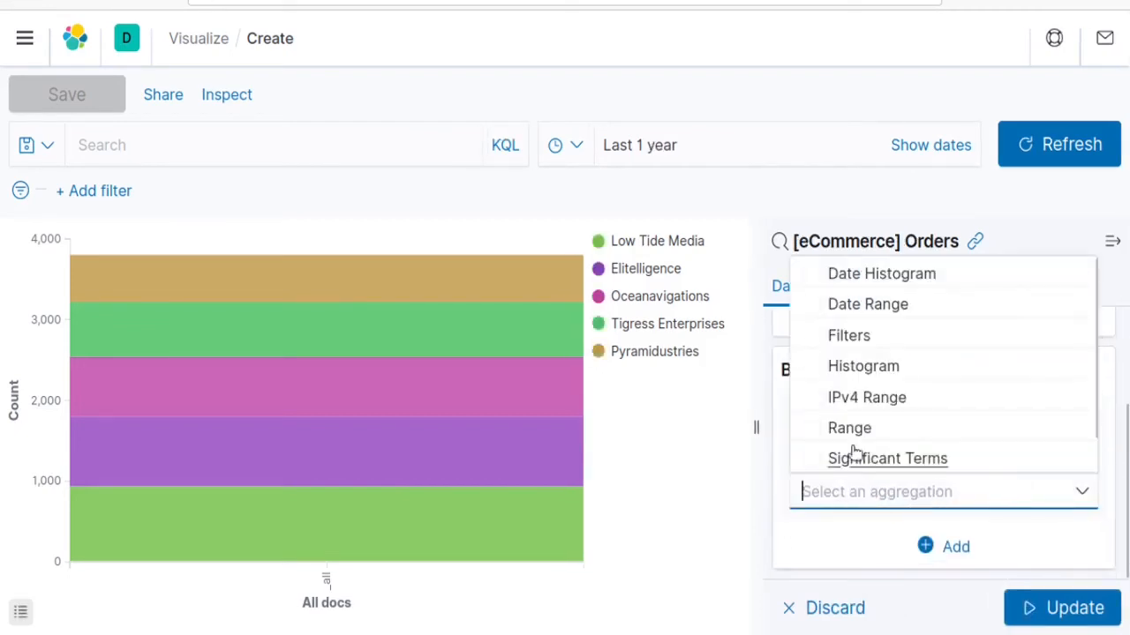
type("ter")
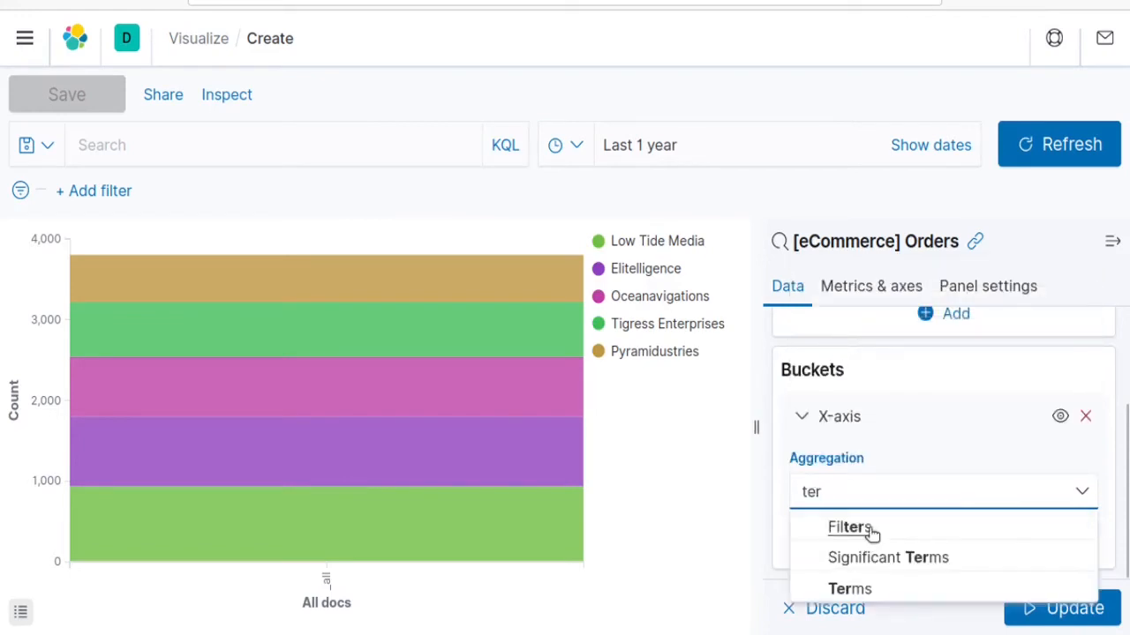
left_click(848, 588)
Step: Set the X-axis field to manufacturer.keyword, update the chart and inspect the count of each manufacturer's bar
scroll(1092, 381, "down", 2)
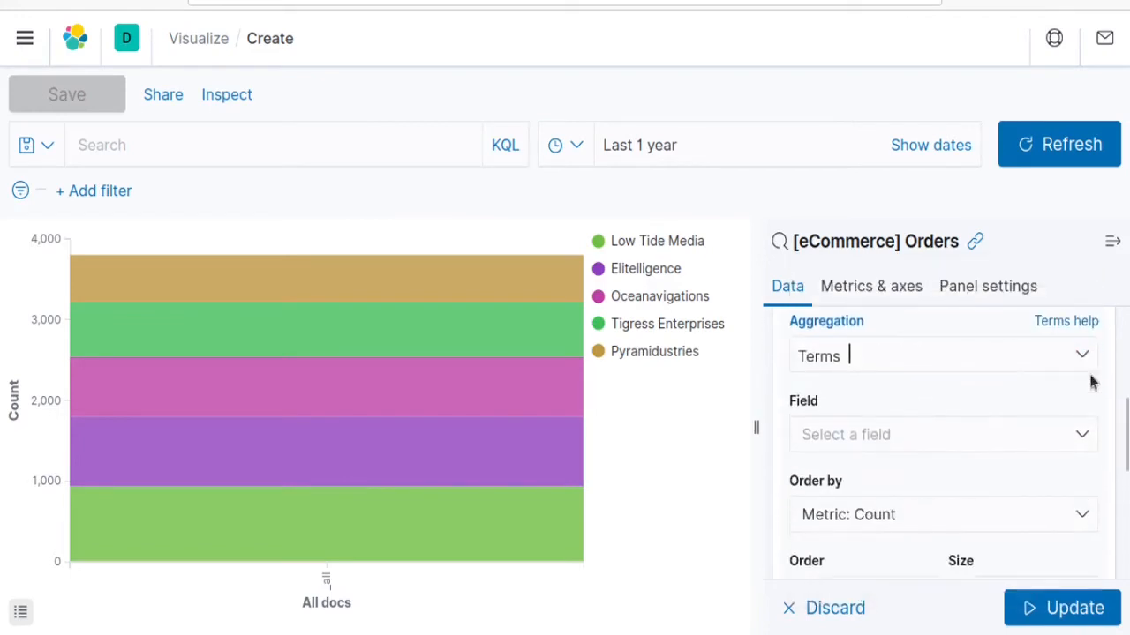
left_click(960, 442)
type("manu")
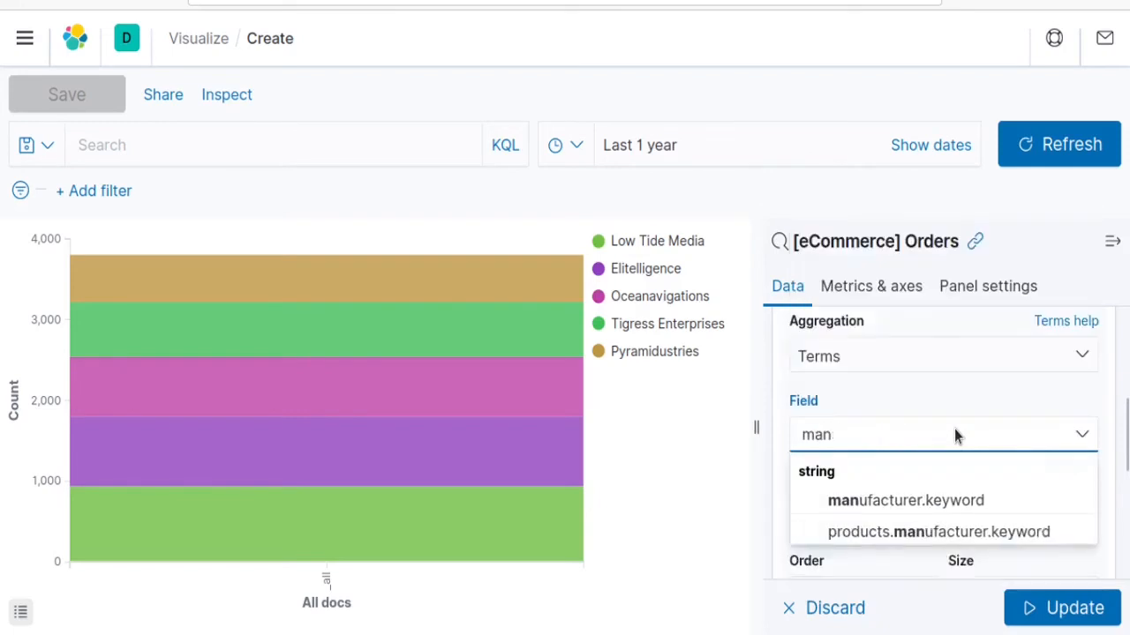
left_click(923, 501)
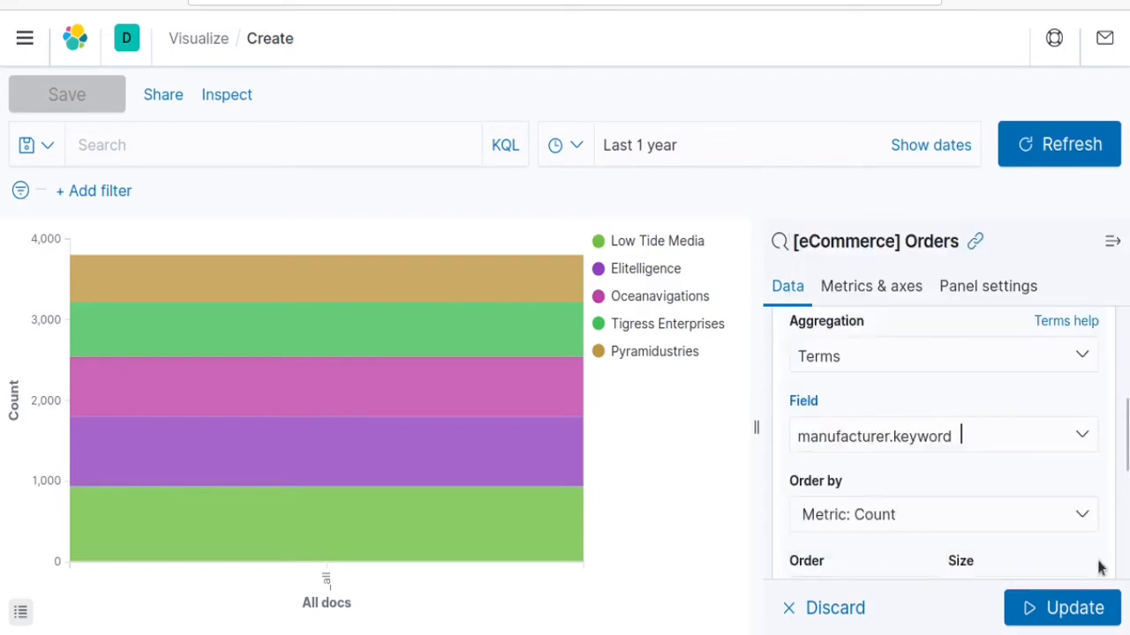
left_click(1072, 608)
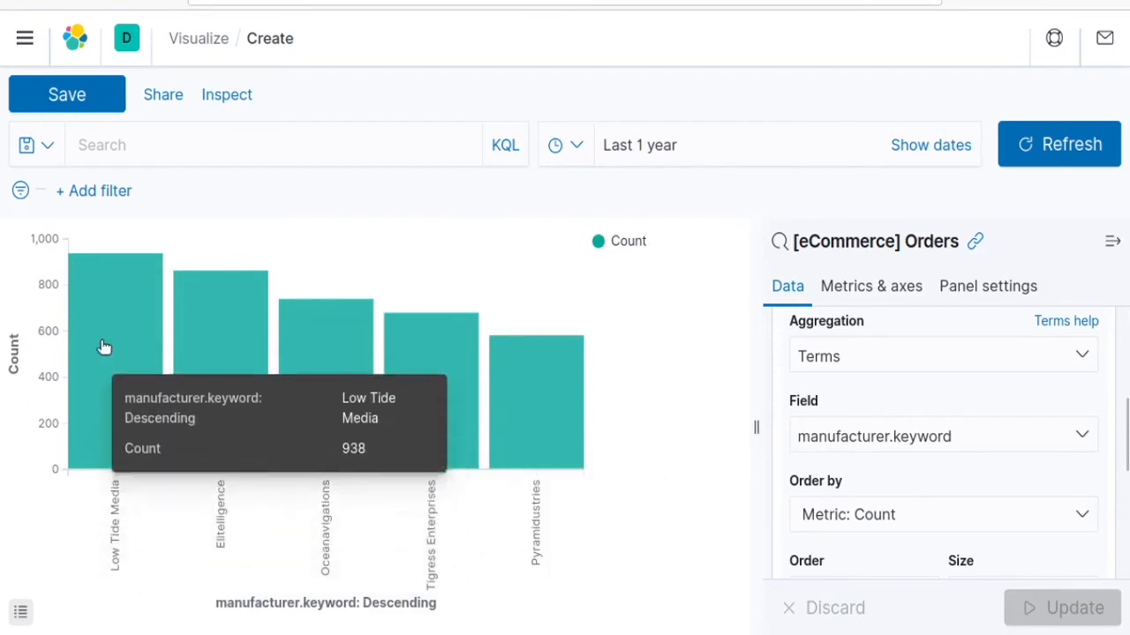
mouse_move(214, 304)
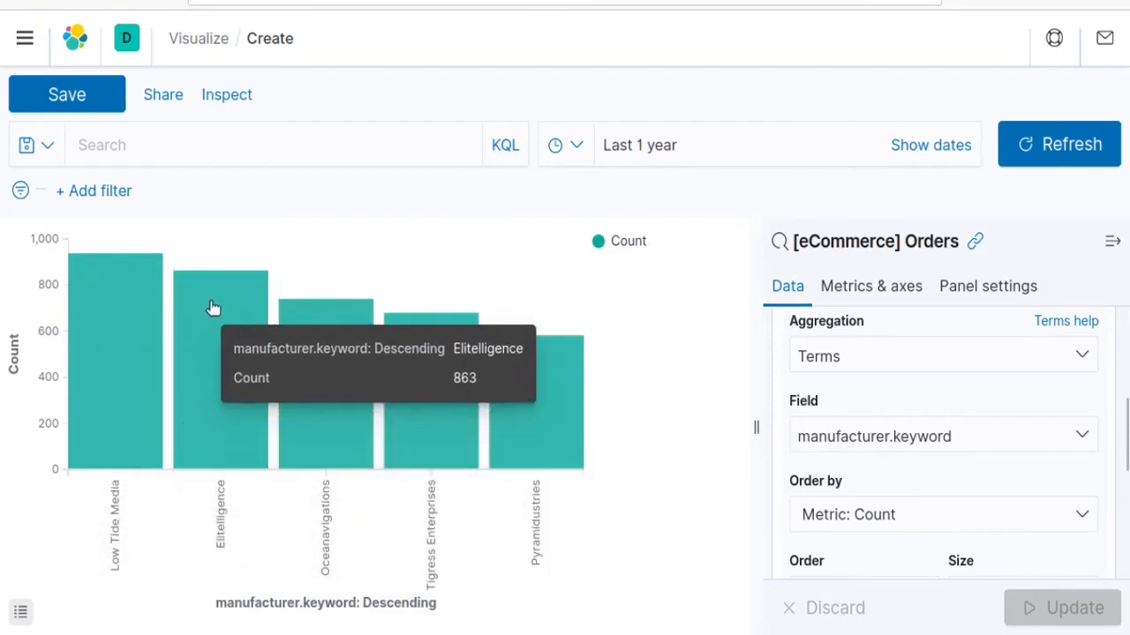
mouse_move(303, 345)
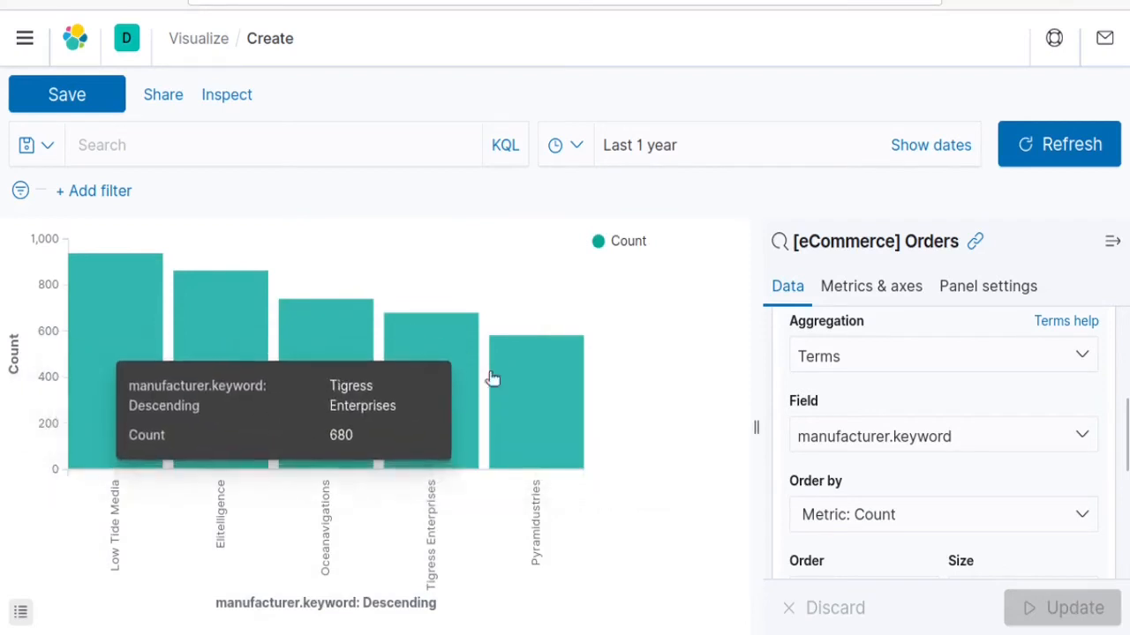
mouse_move(524, 397)
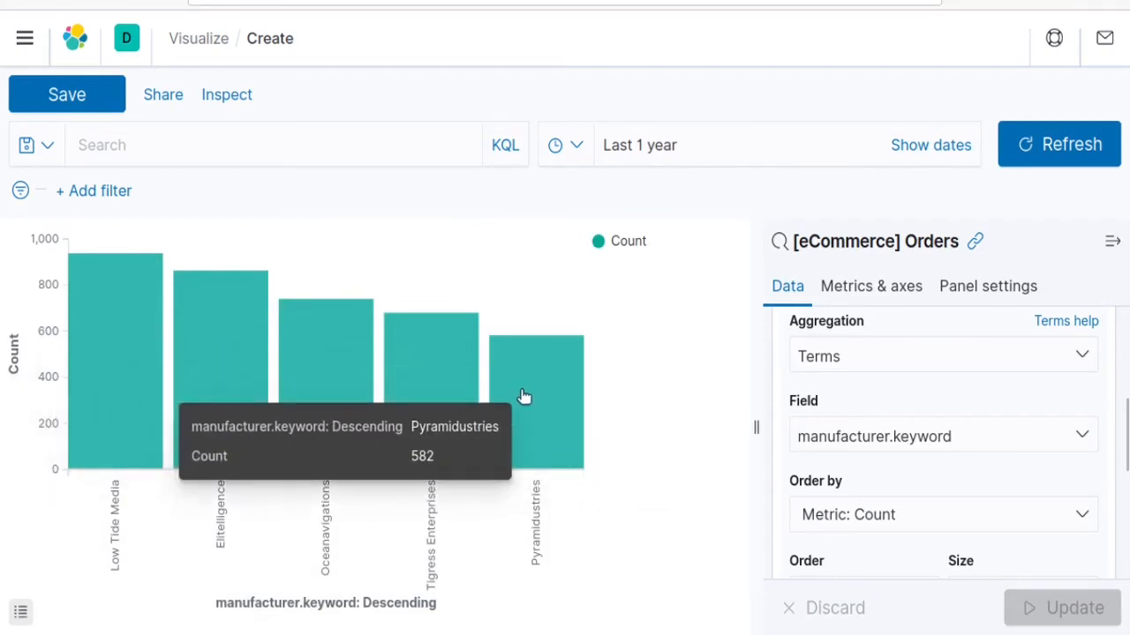
scroll(1085, 404, "down", 3)
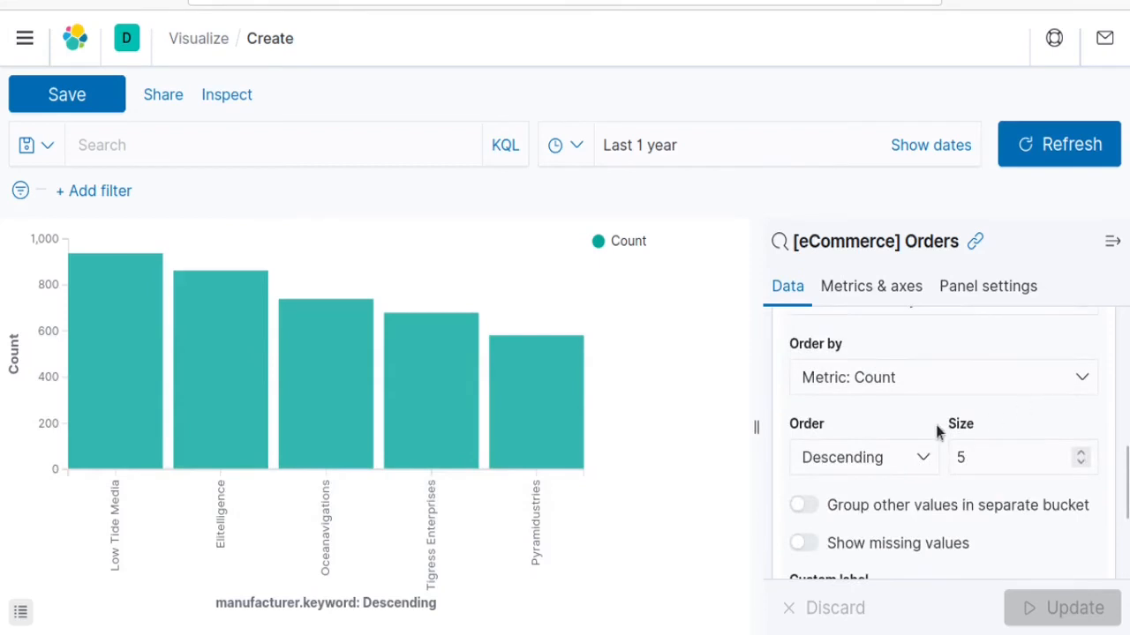
Step: Order the manufacturer bars alphabetically, update the chart and inspect the Tigress Enterprises bar
left_click(1079, 378)
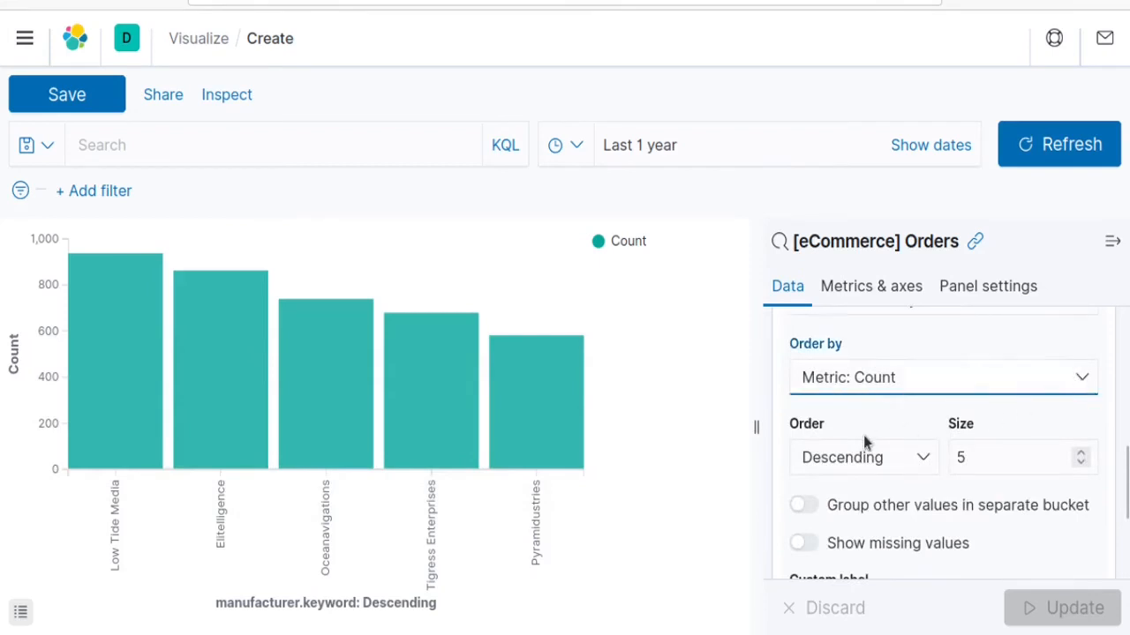
left_click(862, 474)
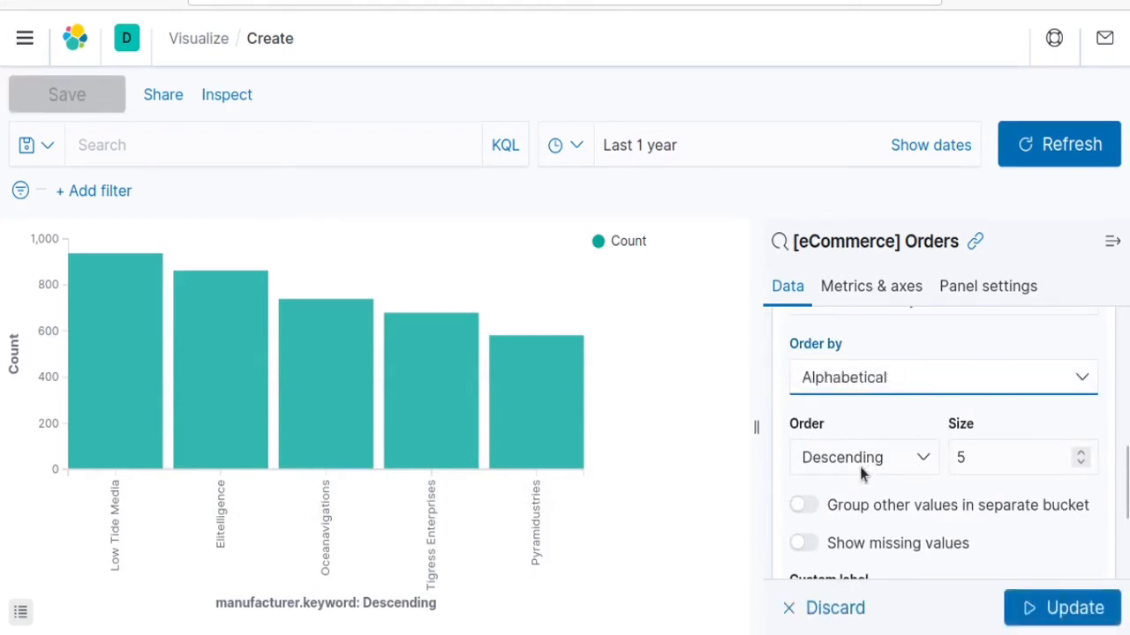
left_click(1077, 607)
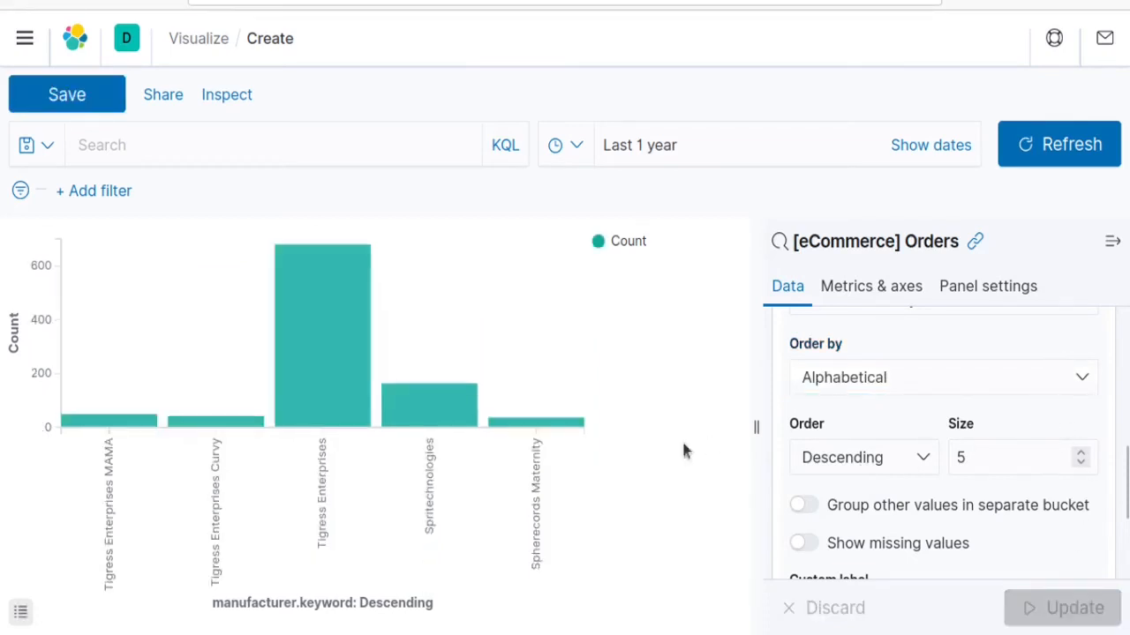
mouse_move(298, 323)
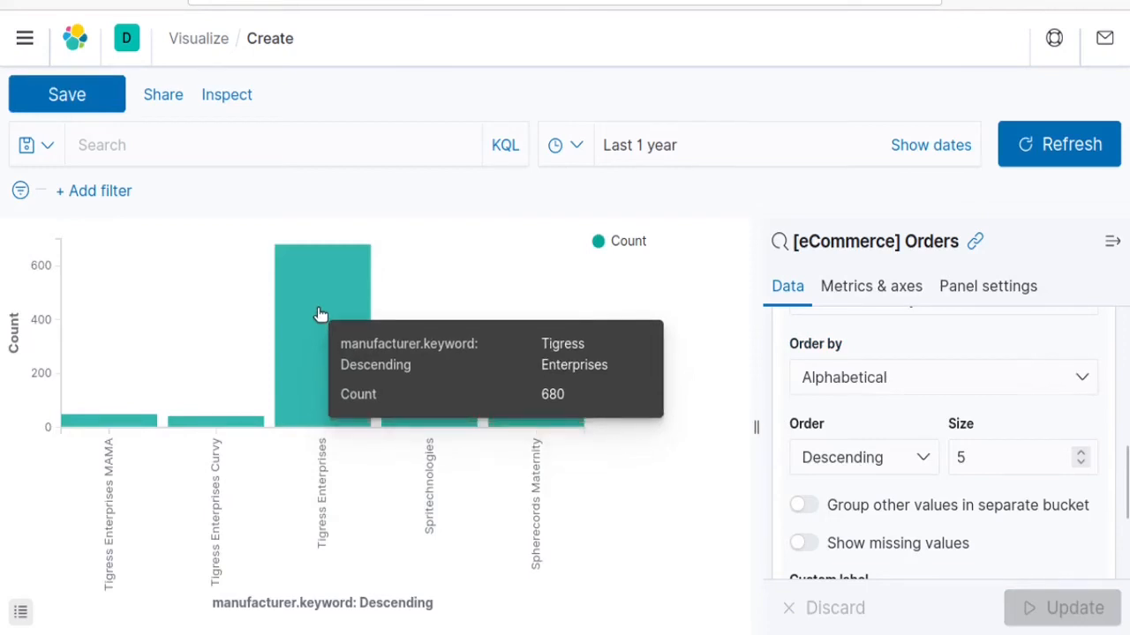
Step: Set the X-axis bucket's size to 50 and update the manufacturer bar chart
scroll(1117, 415, "down", 1)
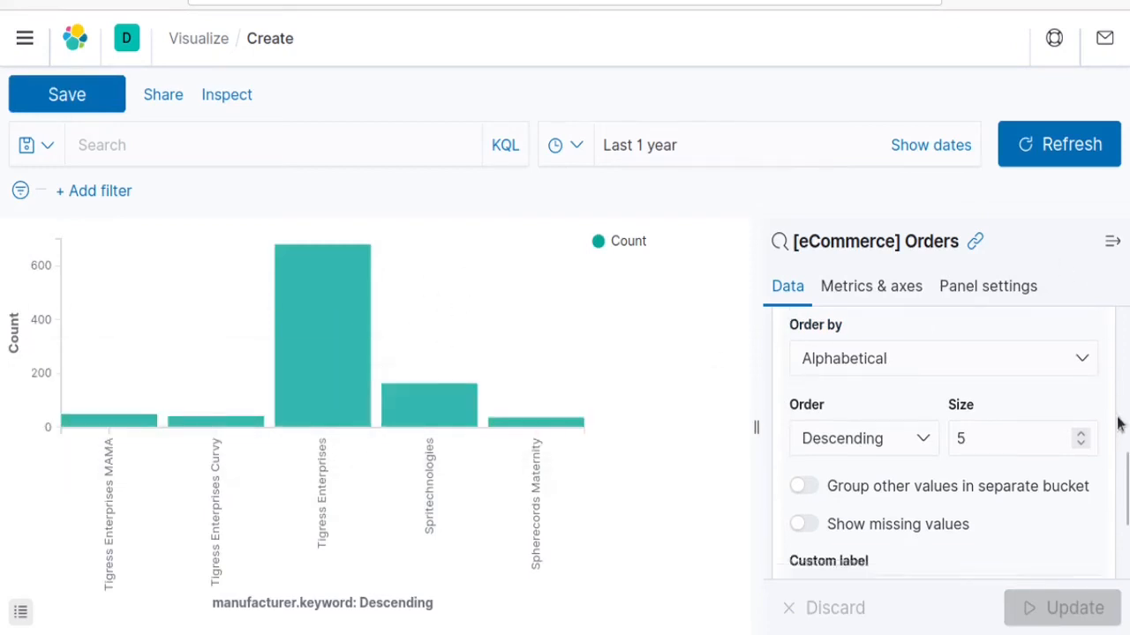
scroll(1117, 425, "down", 2)
left_click(984, 390)
type("0")
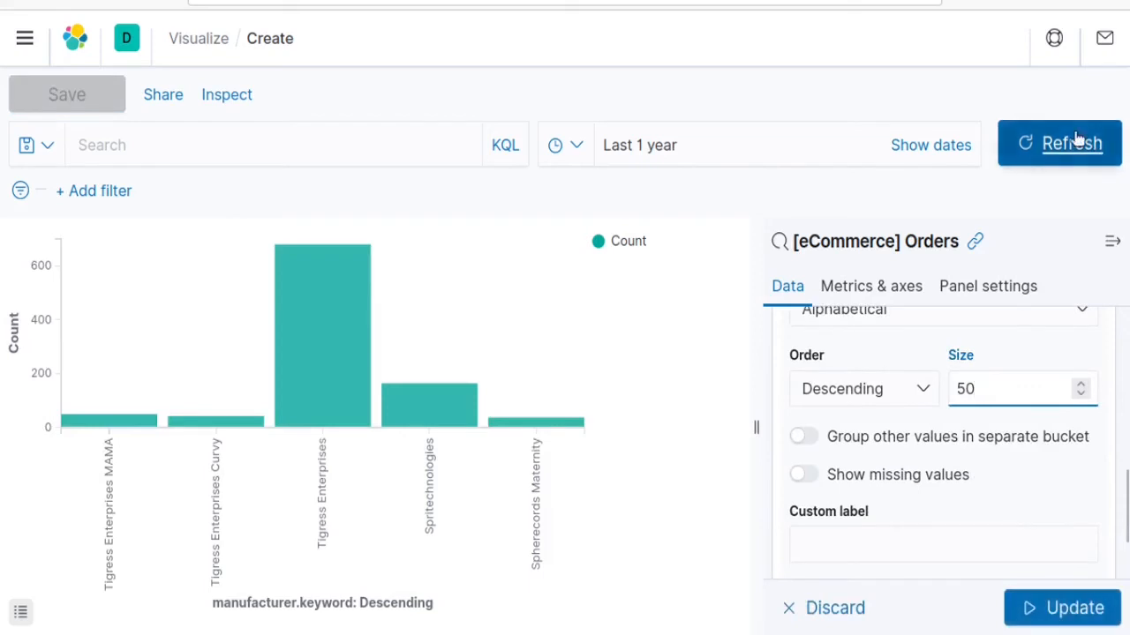
left_click(1075, 141)
left_click(1081, 607)
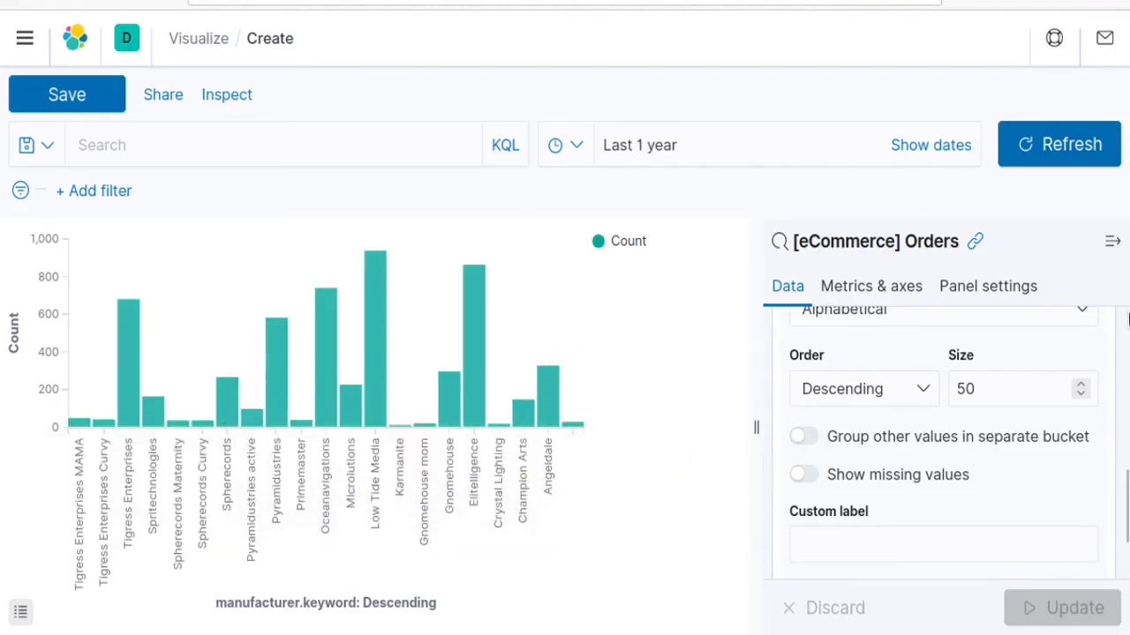
Step: Change the X-axis field to category.keyword and update the bar chart
scroll(1081, 408, "down", 1)
scroll(1034, 425, "up", 5)
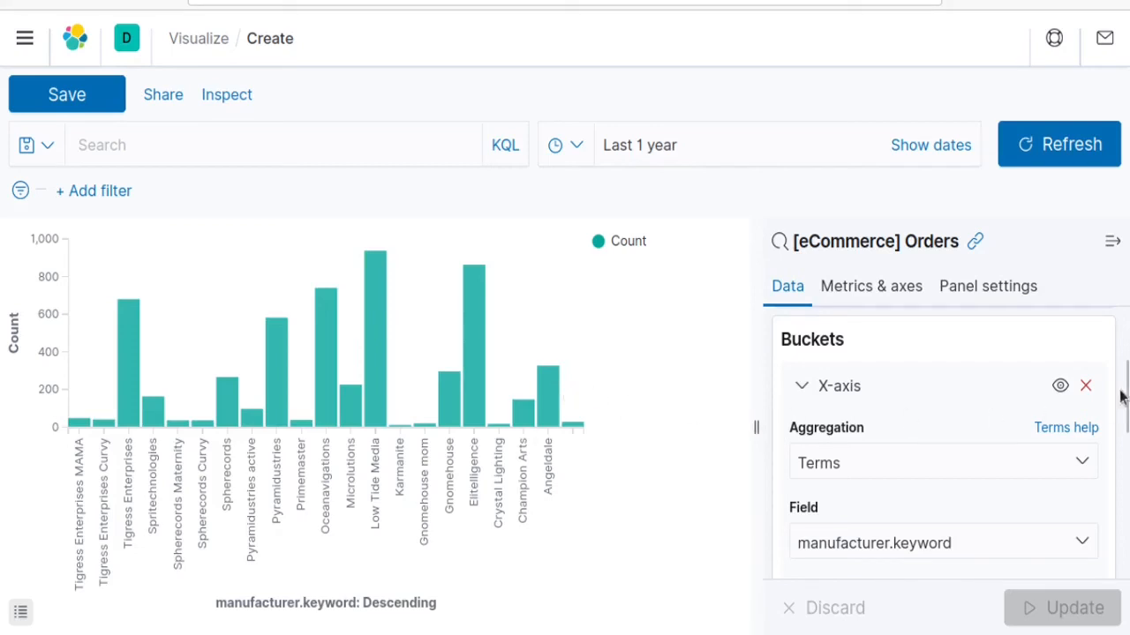
scroll(880, 421, "down", 2)
left_click(1070, 475)
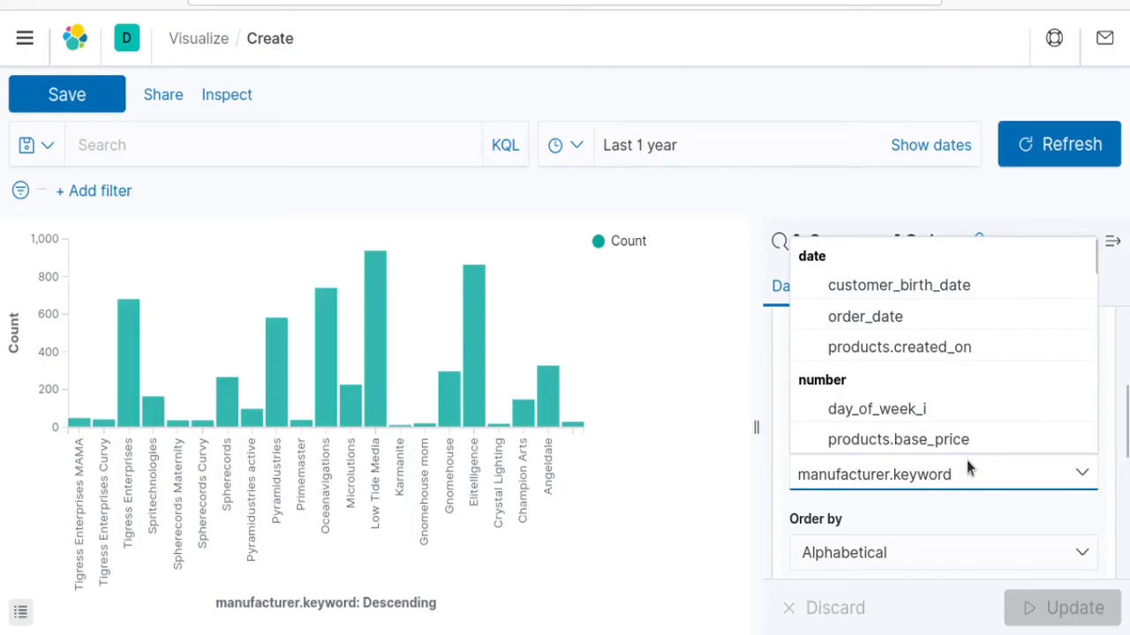
type("cc")
key("BackSpace")
type("ate")
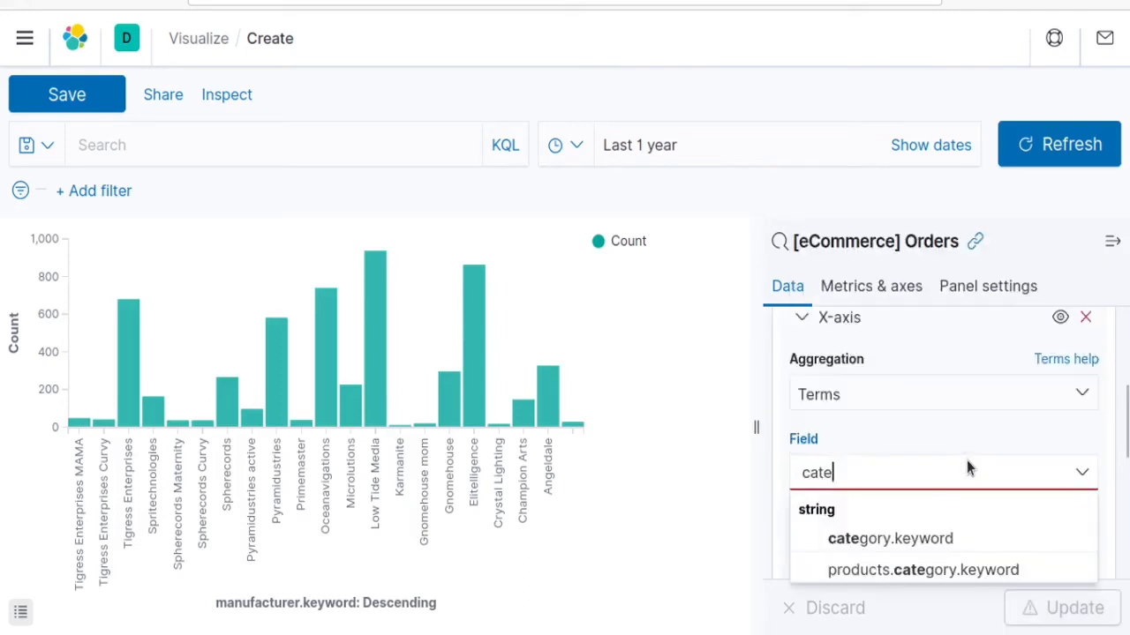
left_click(900, 537)
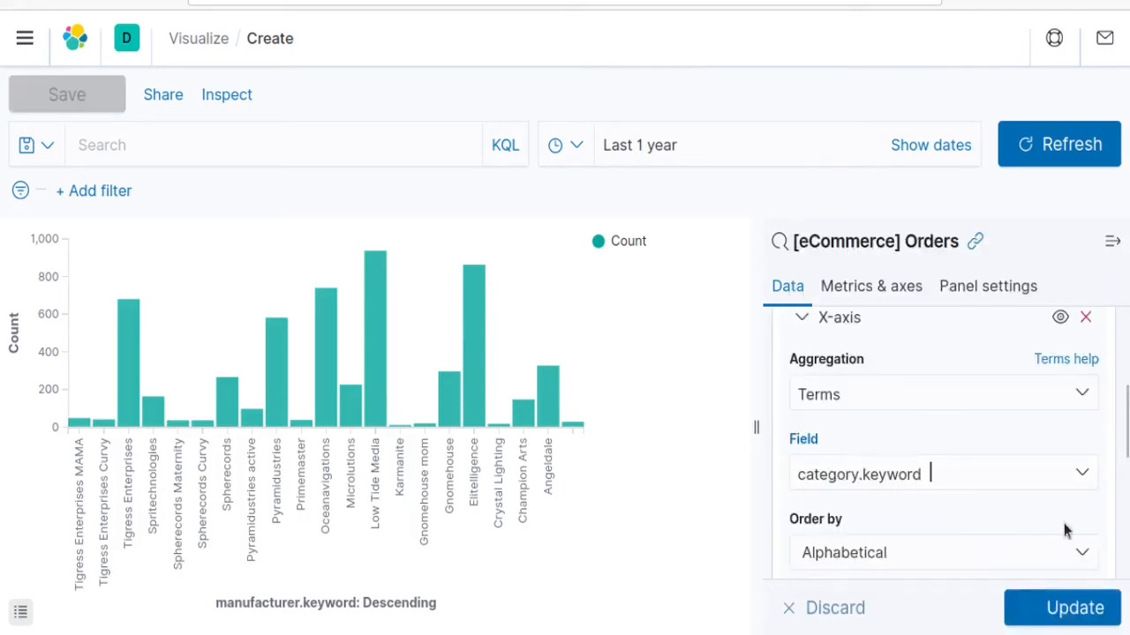
left_click(1075, 610)
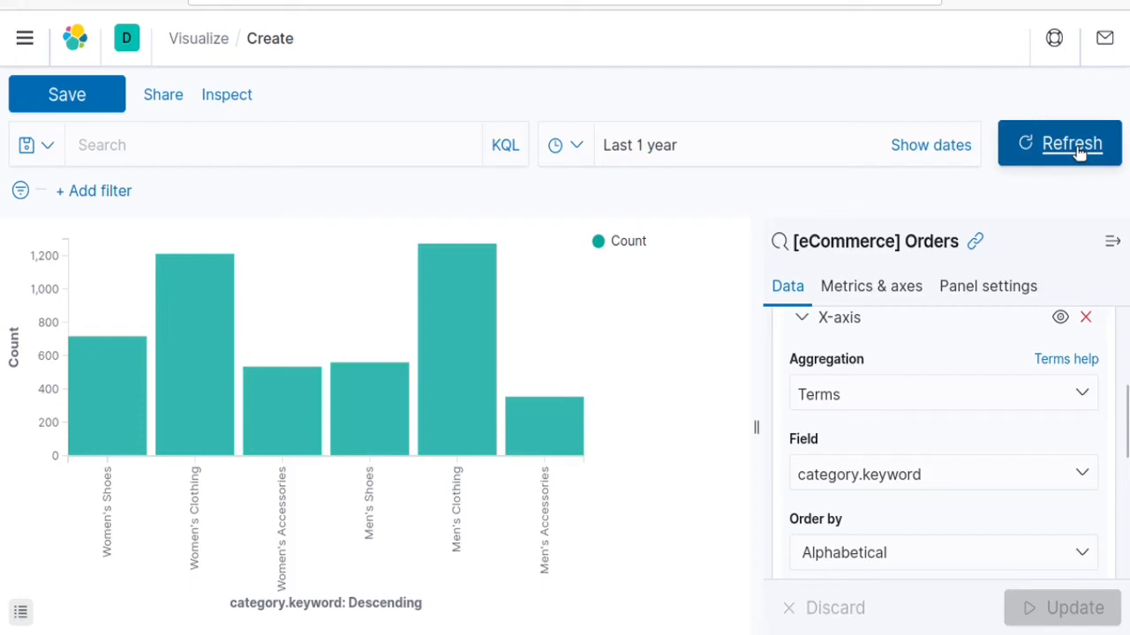
Step: Leave the bar chart unsaved and create a new Tag Cloud visualization with [eCommerce] Orders as its source
left_click(200, 37)
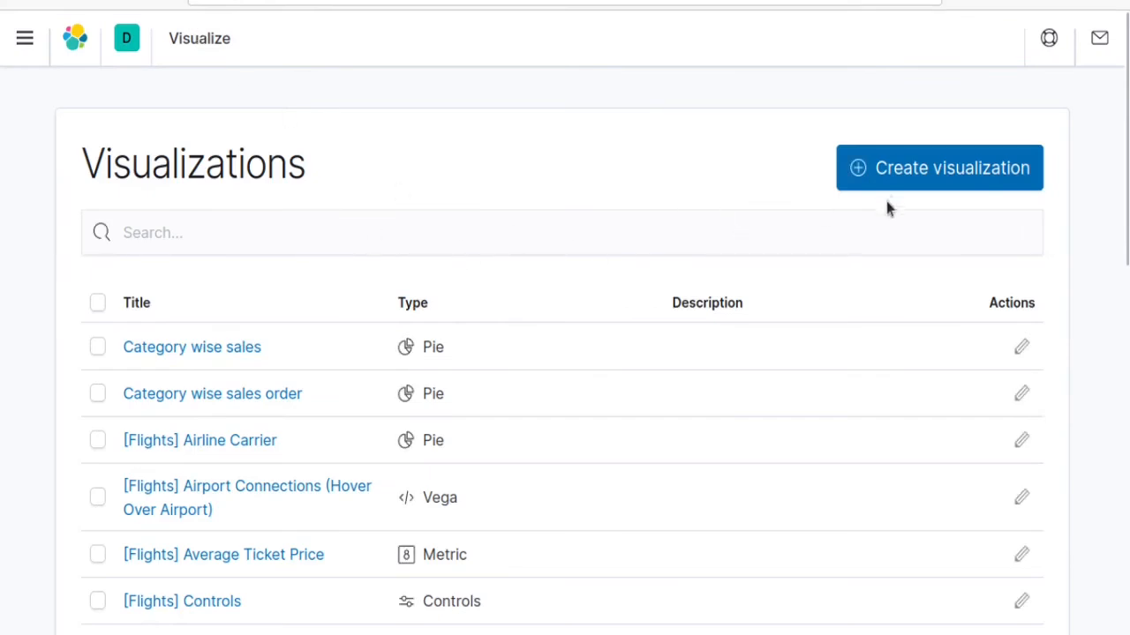
left_click(913, 185)
left_click(374, 198)
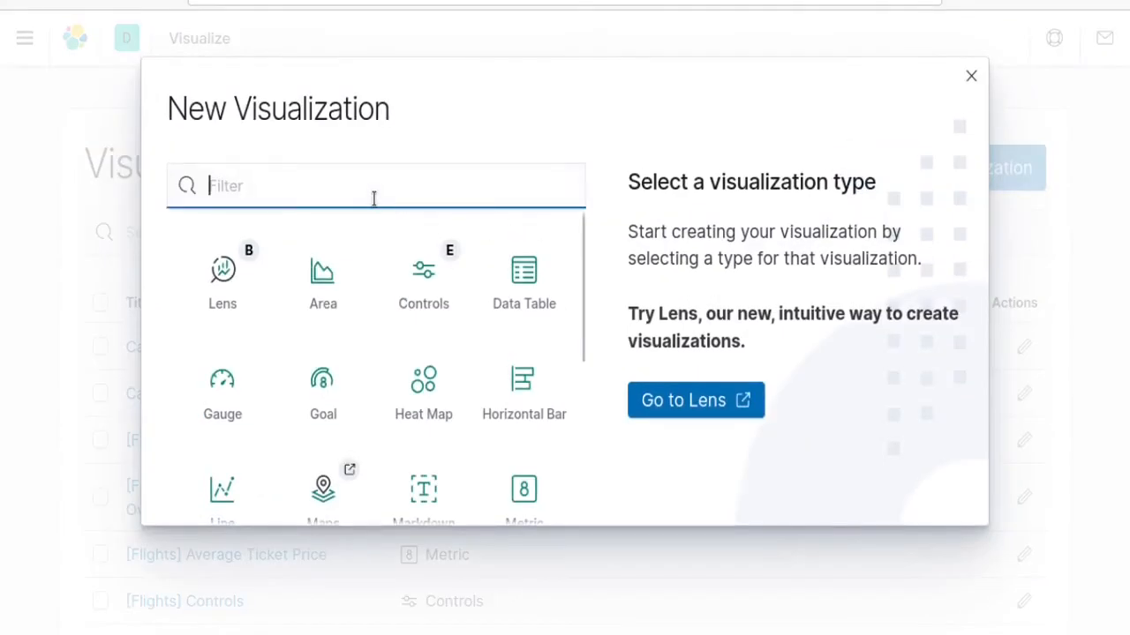
type("tag")
left_click(247, 280)
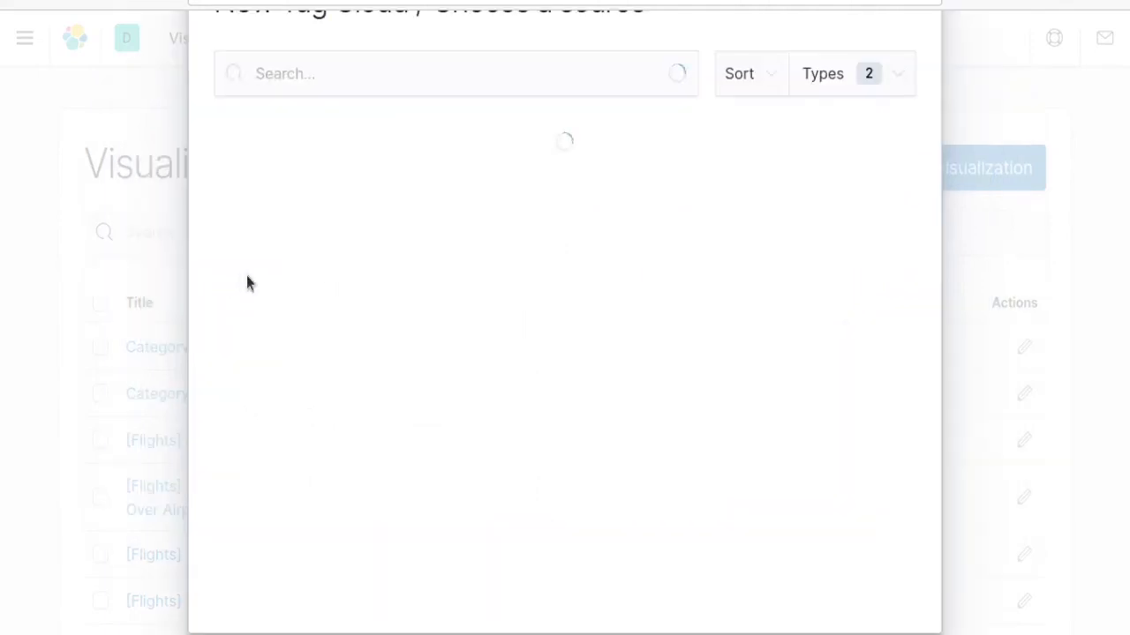
left_click(360, 124)
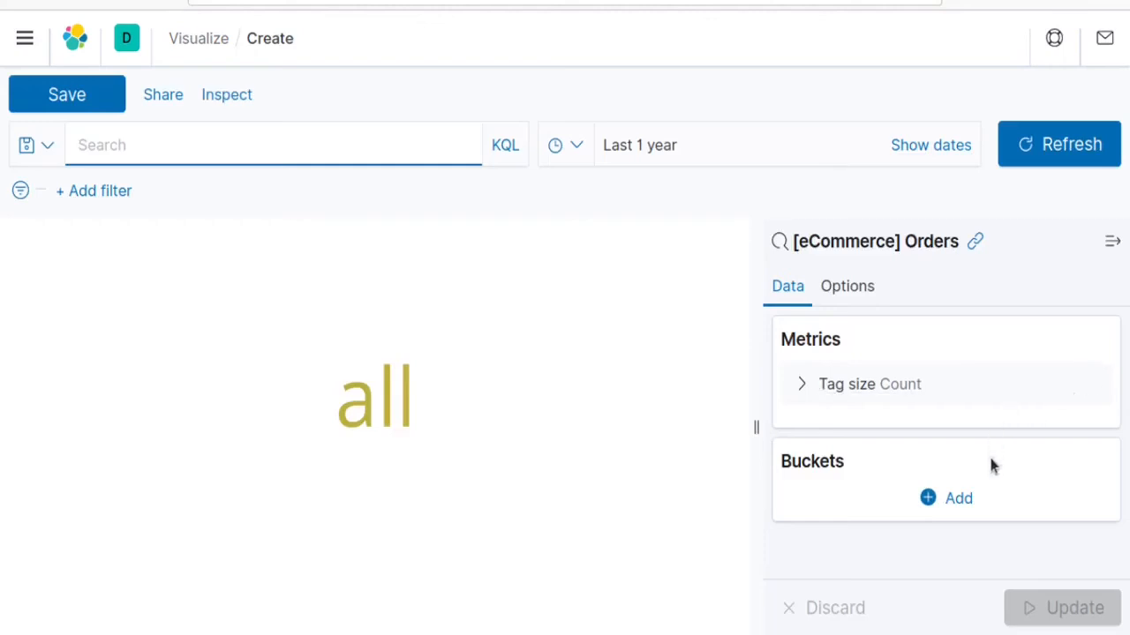
Step: Add a Tags bucket with the Terms aggregation to the tag cloud
left_click(958, 500)
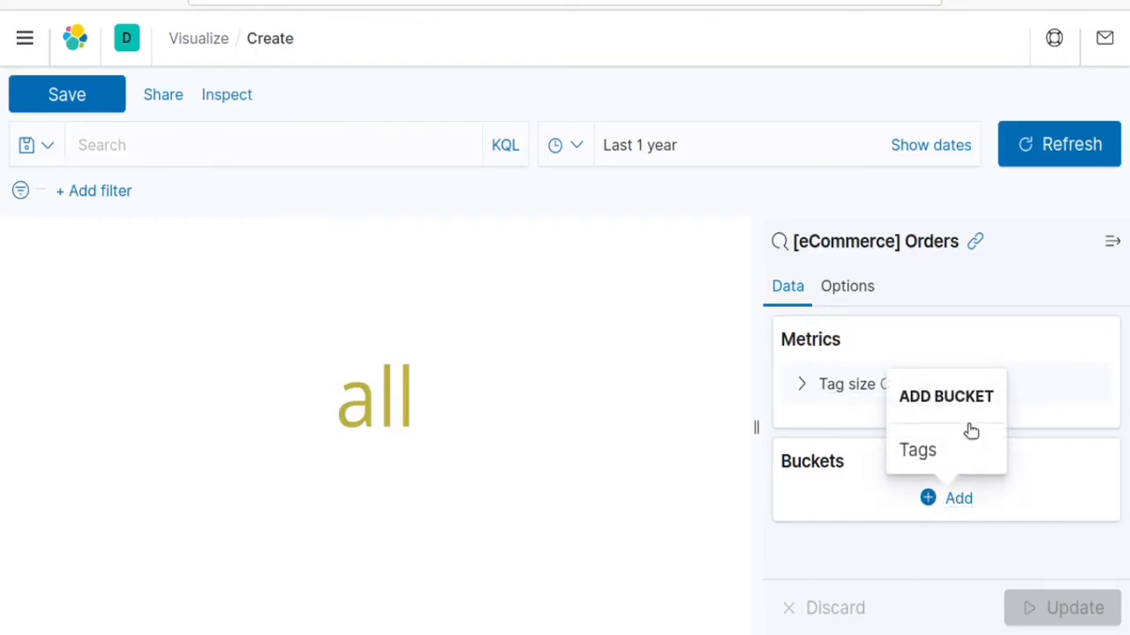
left_click(914, 454)
scroll(1011, 402, "down", 2)
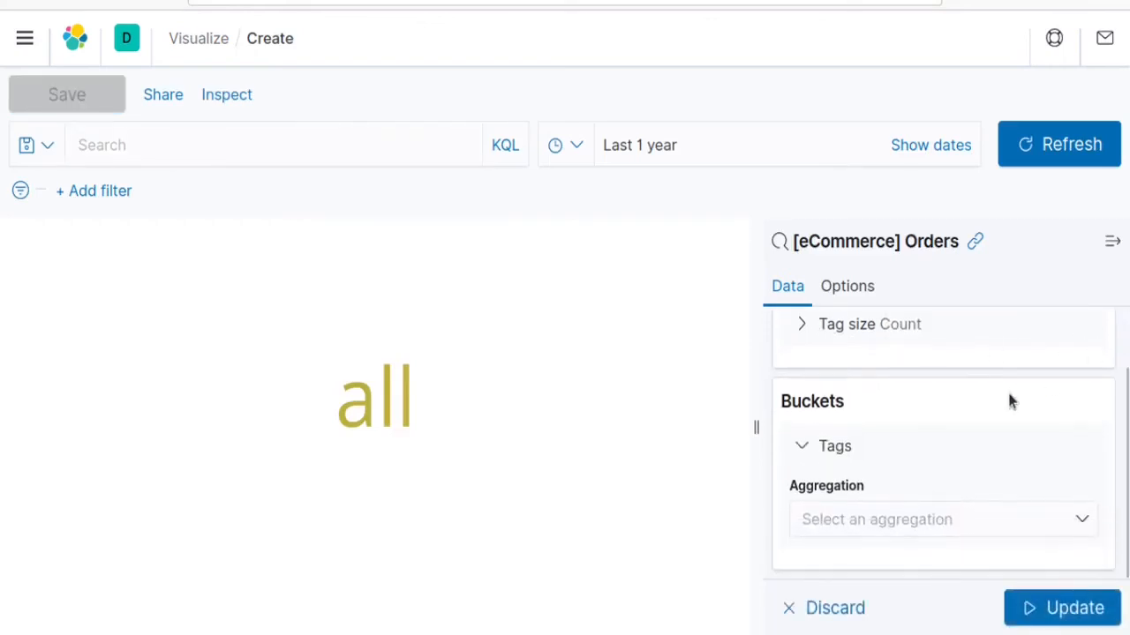
left_click(1002, 521)
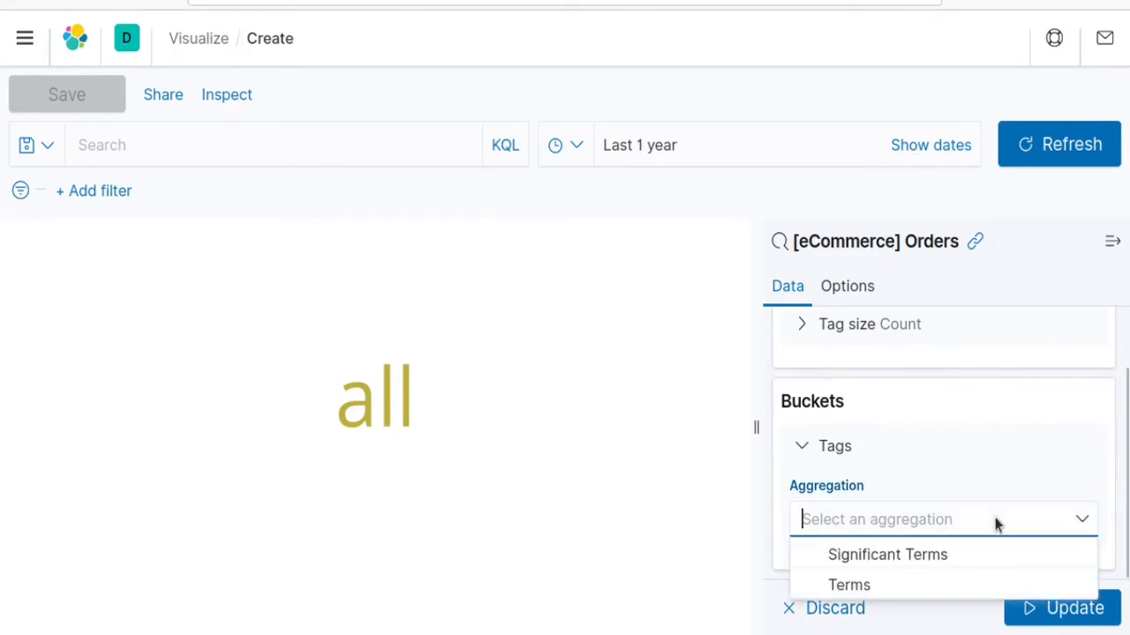
left_click(855, 582)
Step: Set the Tags field to manufacturer.keyword with a size of 50 and update the tag cloud
scroll(1105, 403, "down", 3)
scroll(1105, 403, "up", 1)
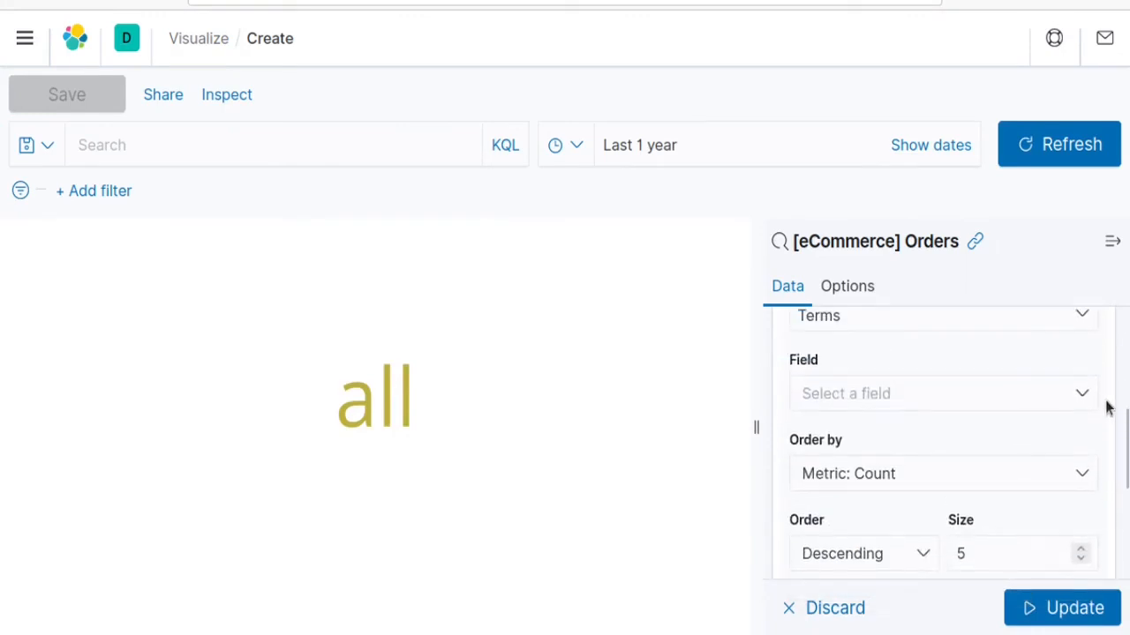
left_click(945, 394)
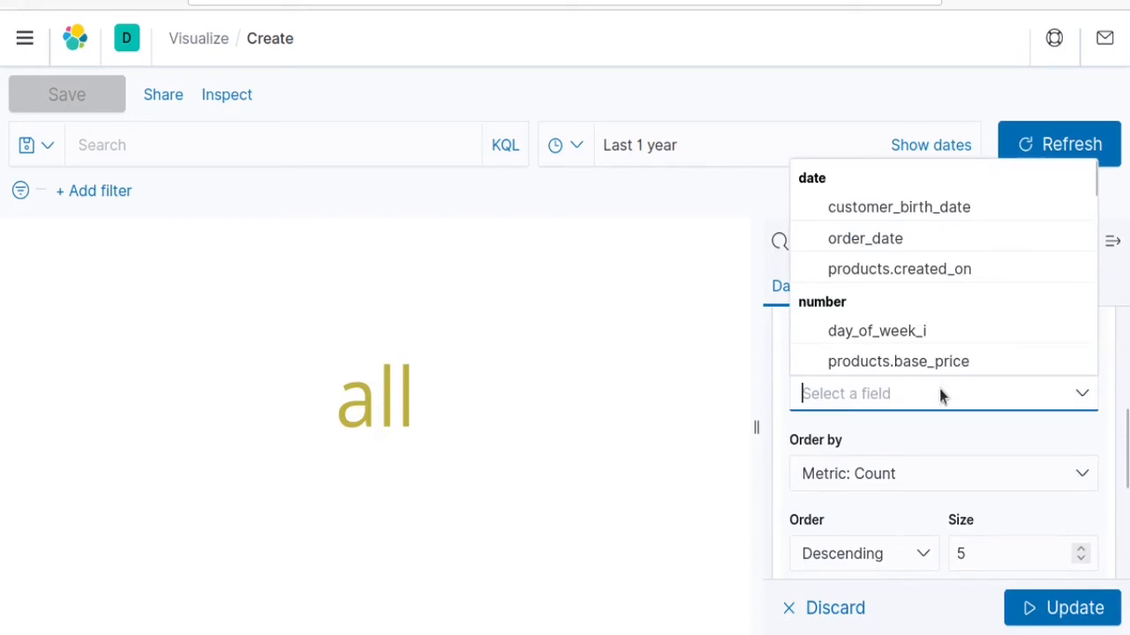
type("manu")
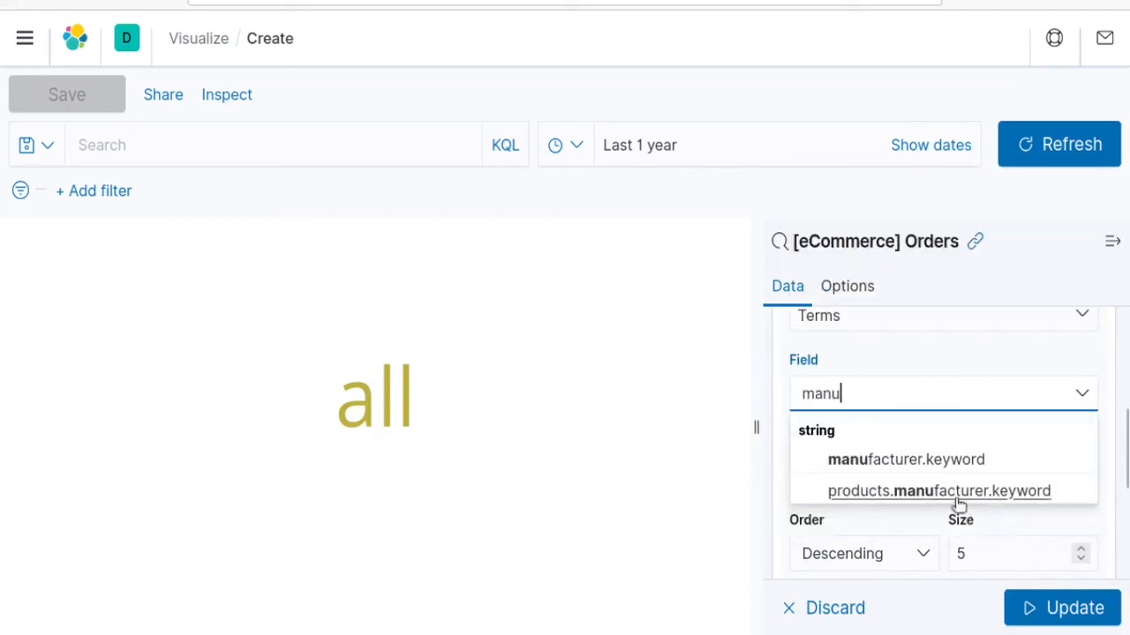
left_click(915, 458)
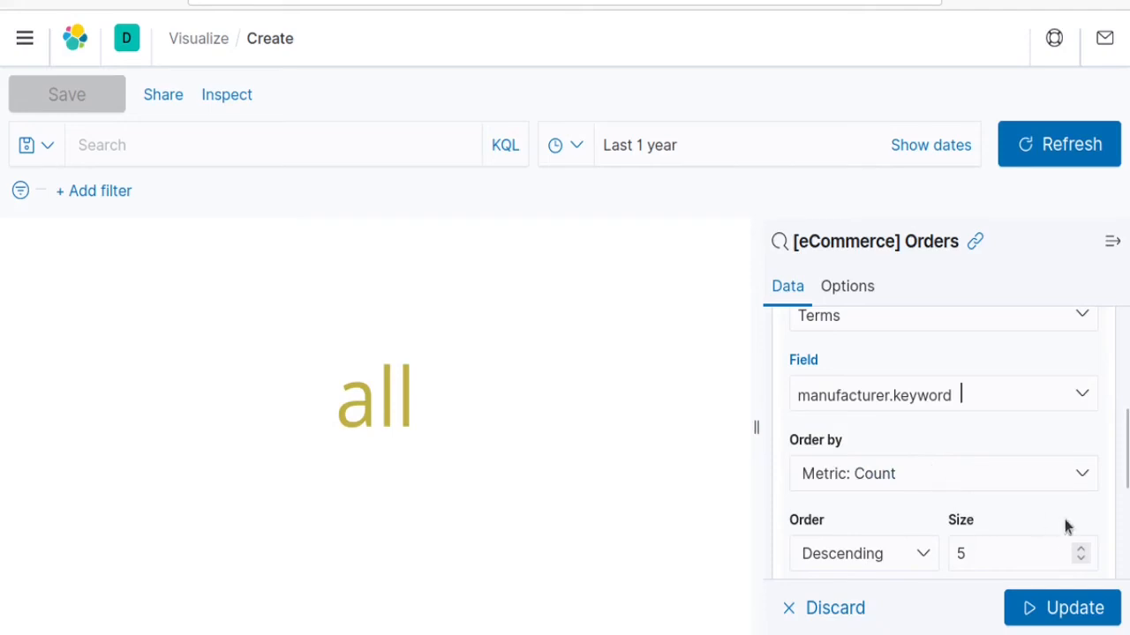
left_click(985, 554)
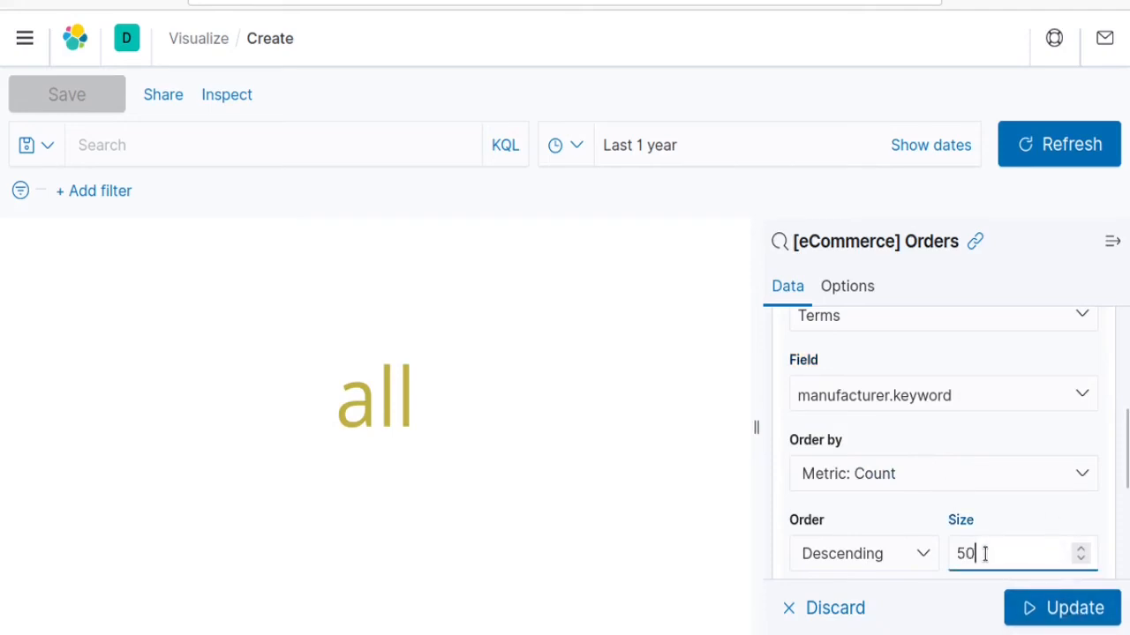
type("0")
left_click(1069, 608)
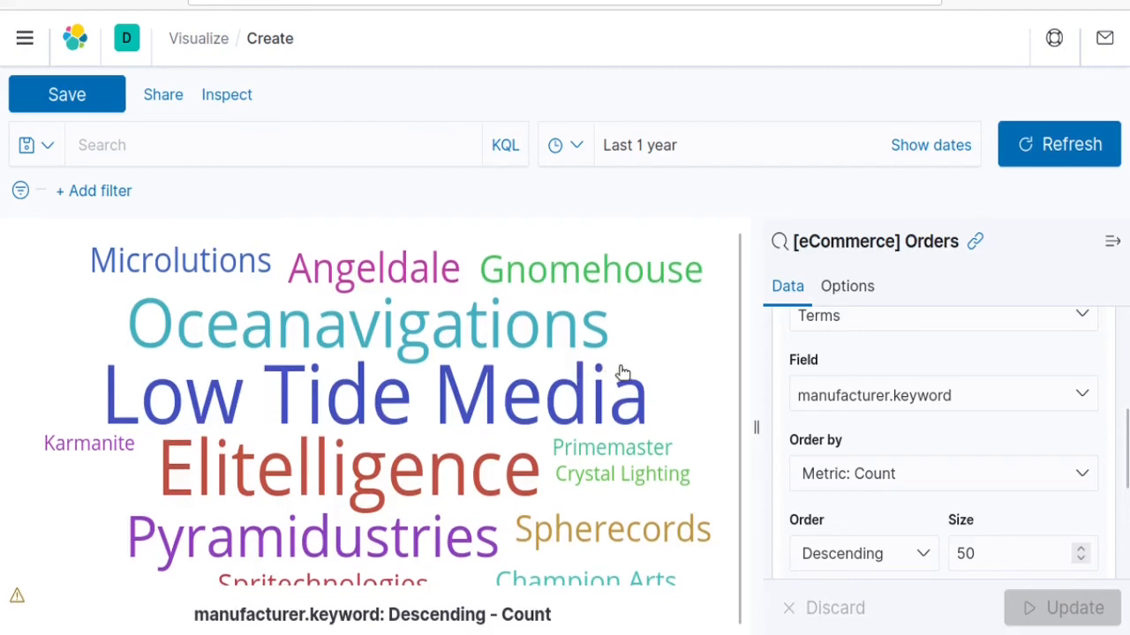
Step: Search the Tags bucket's available fields for "produc", look through the matches and clear the search
left_click(1066, 399)
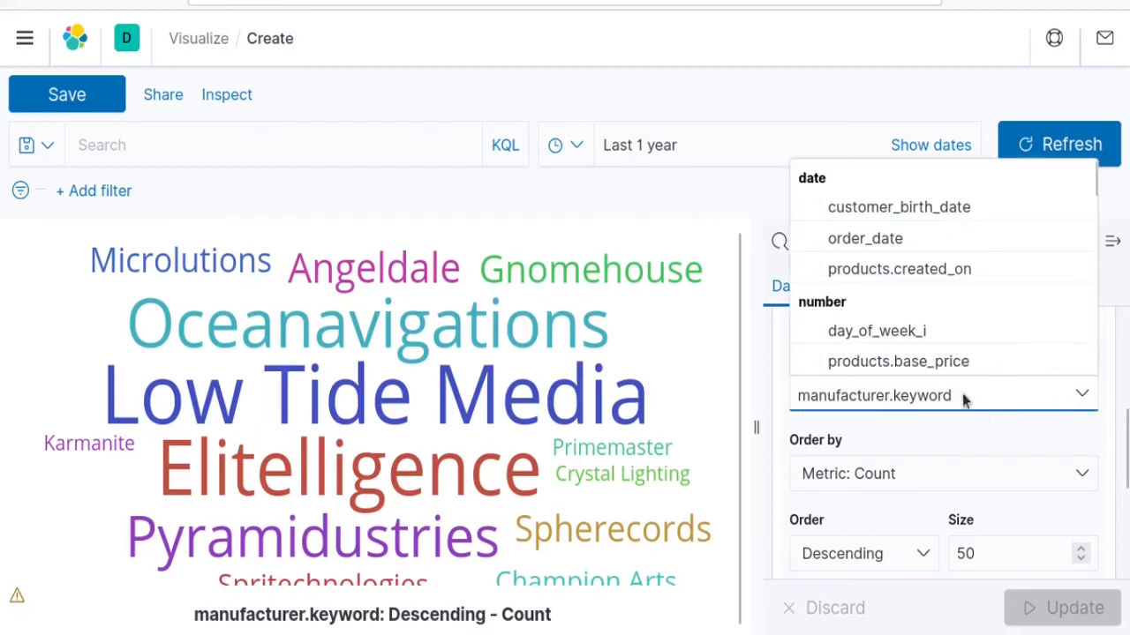
type("produc")
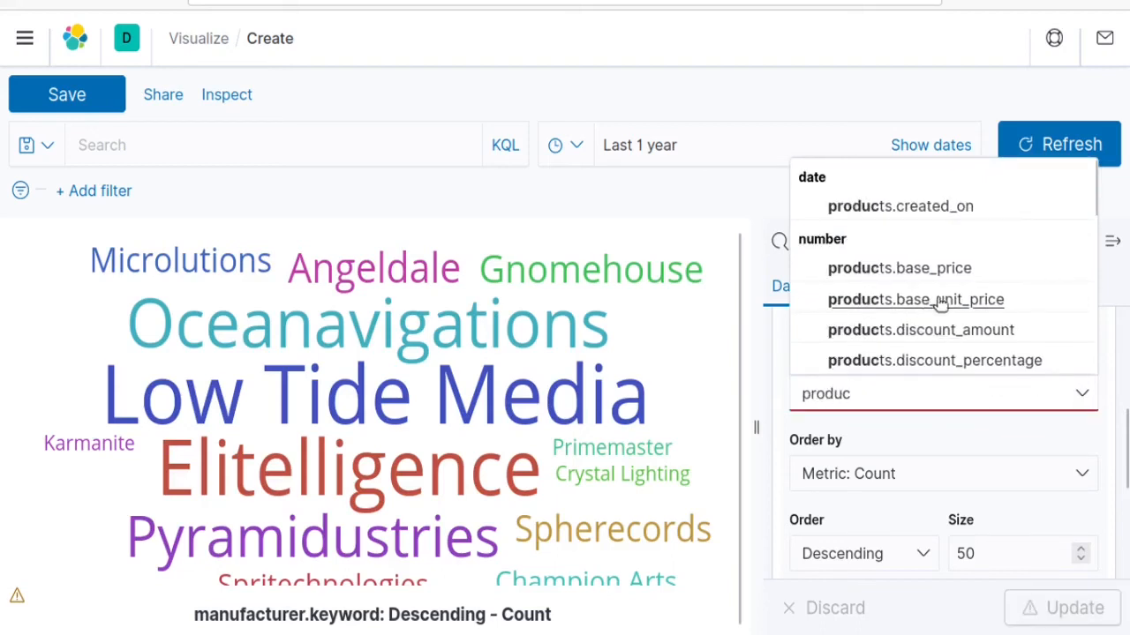
scroll(958, 295, "down", 3)
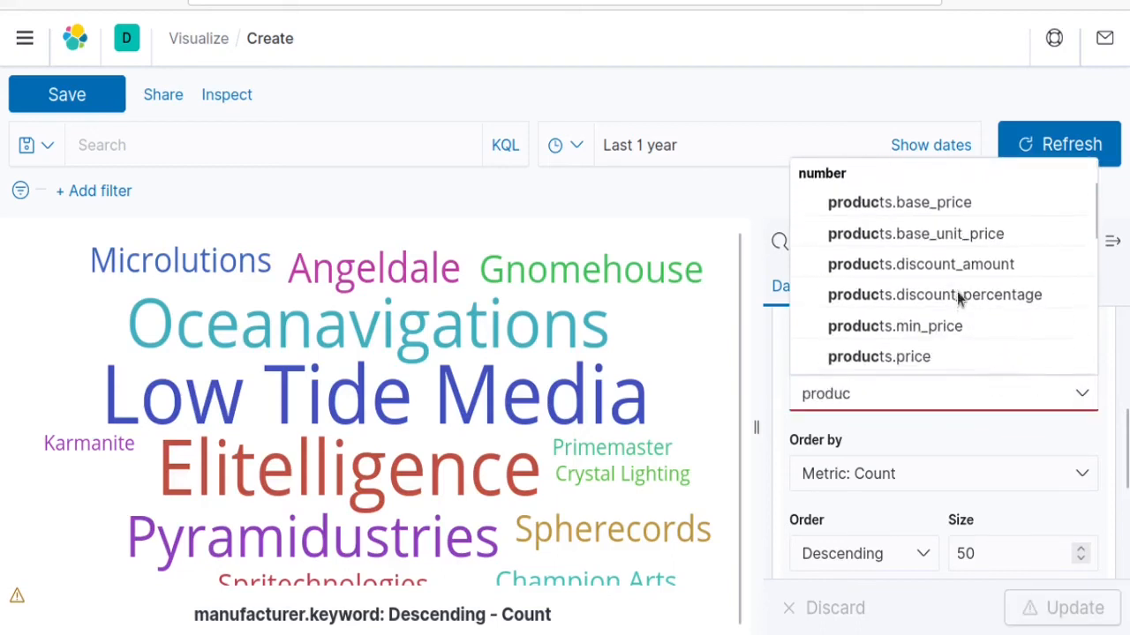
scroll(957, 291, "down", 3)
scroll(1019, 283, "down", 3)
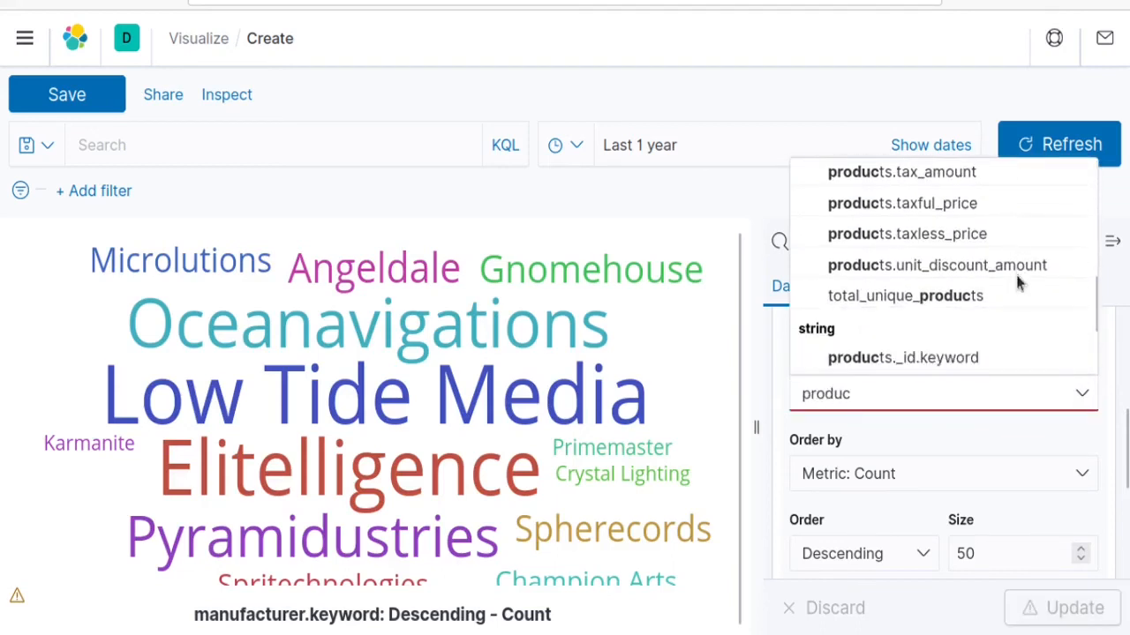
scroll(1019, 283, "down", 2)
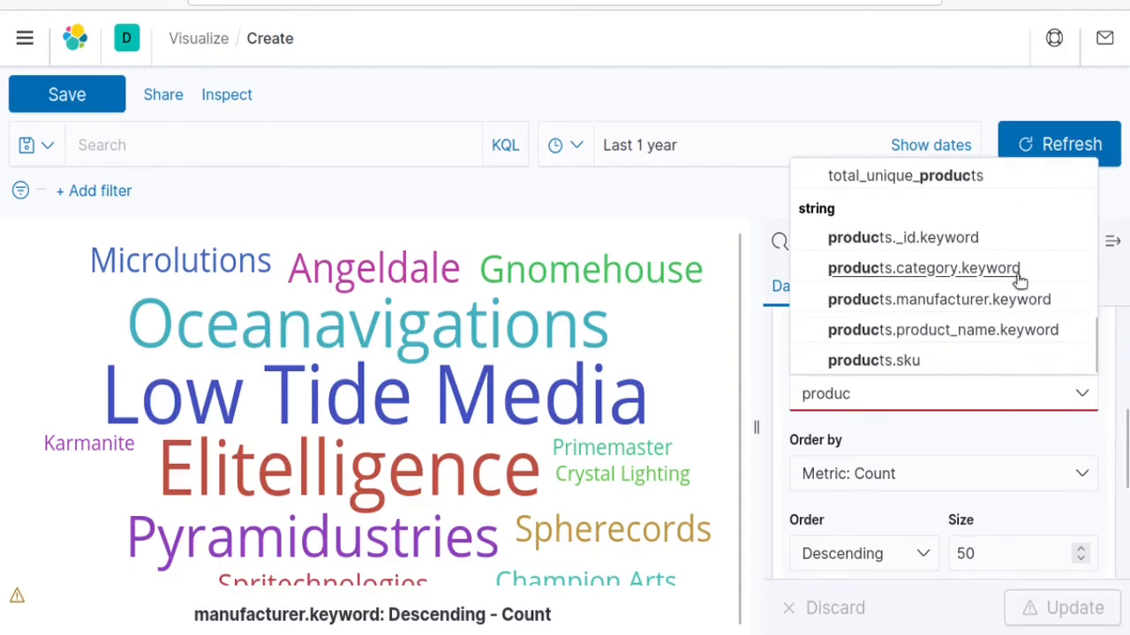
key("BackSpace")
key("BackSpace")
key("BackSpace")
key("BackSpace")
key("BackSpace")
key("BackSpace")
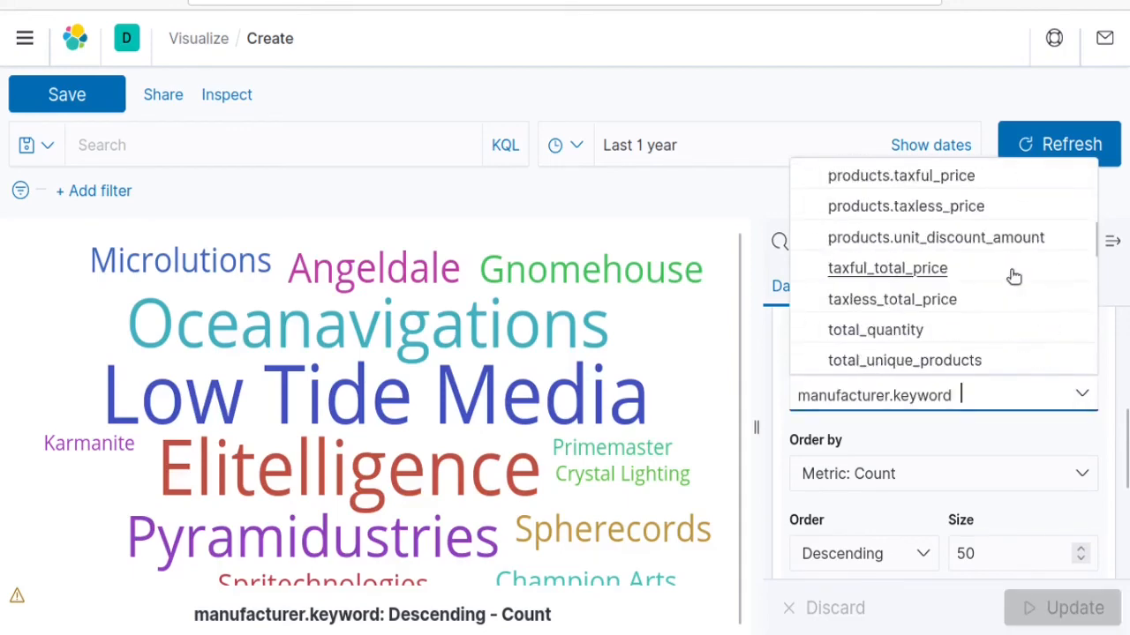
Step: Search the fields for "name", set the Tags field to products.product_name.keyword and update the tag cloud
type("name")
scroll(970, 283, "up", 1)
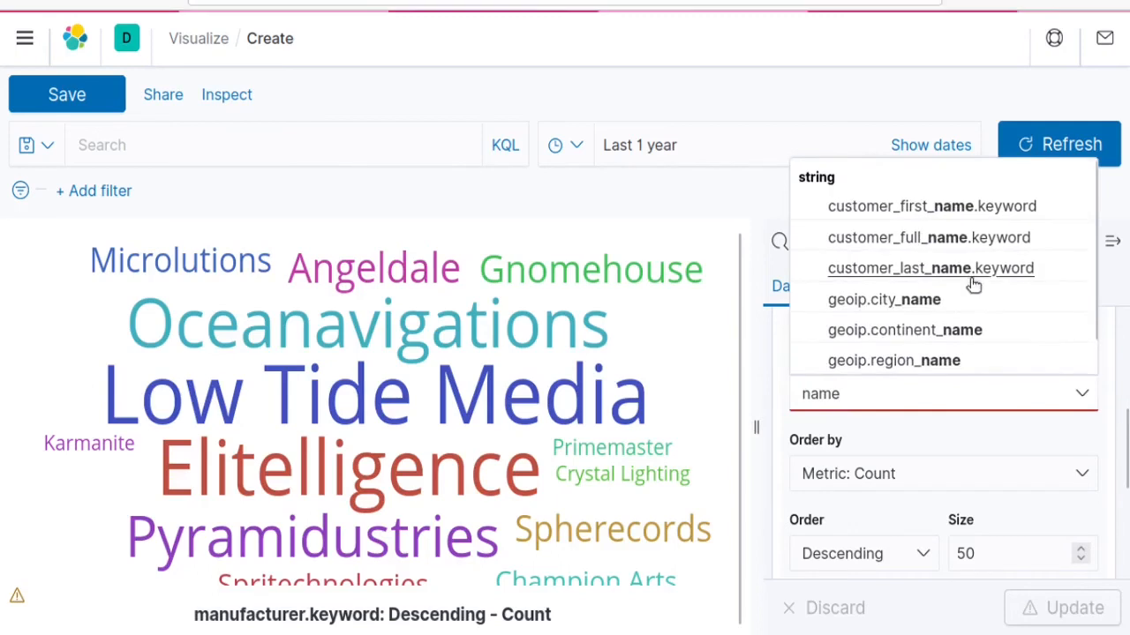
scroll(971, 281, "down", 1)
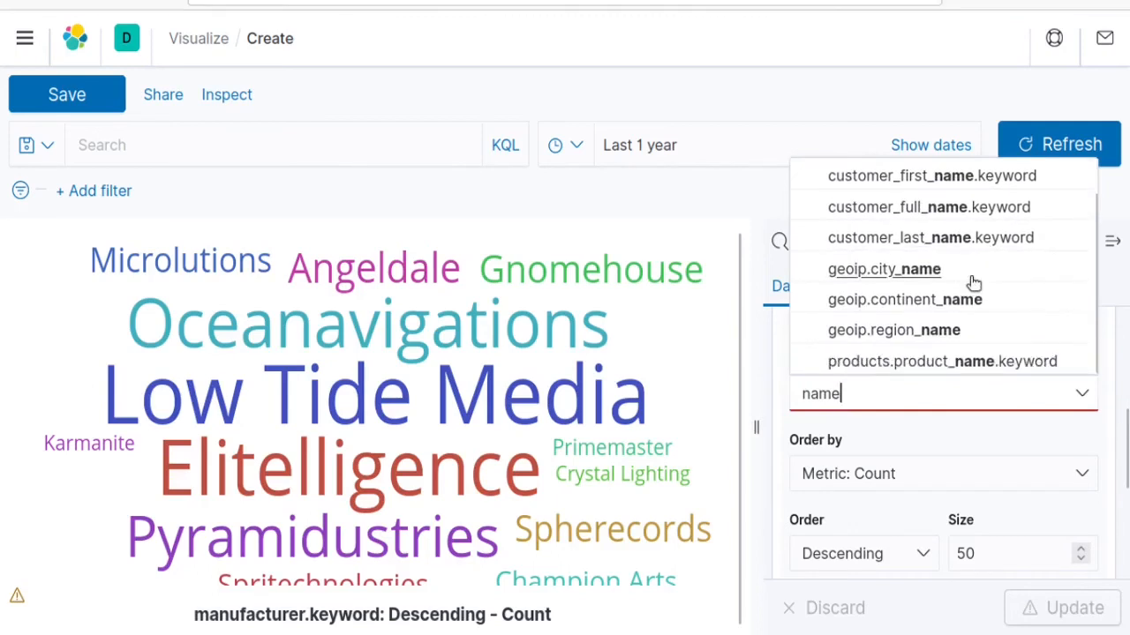
left_click(971, 361)
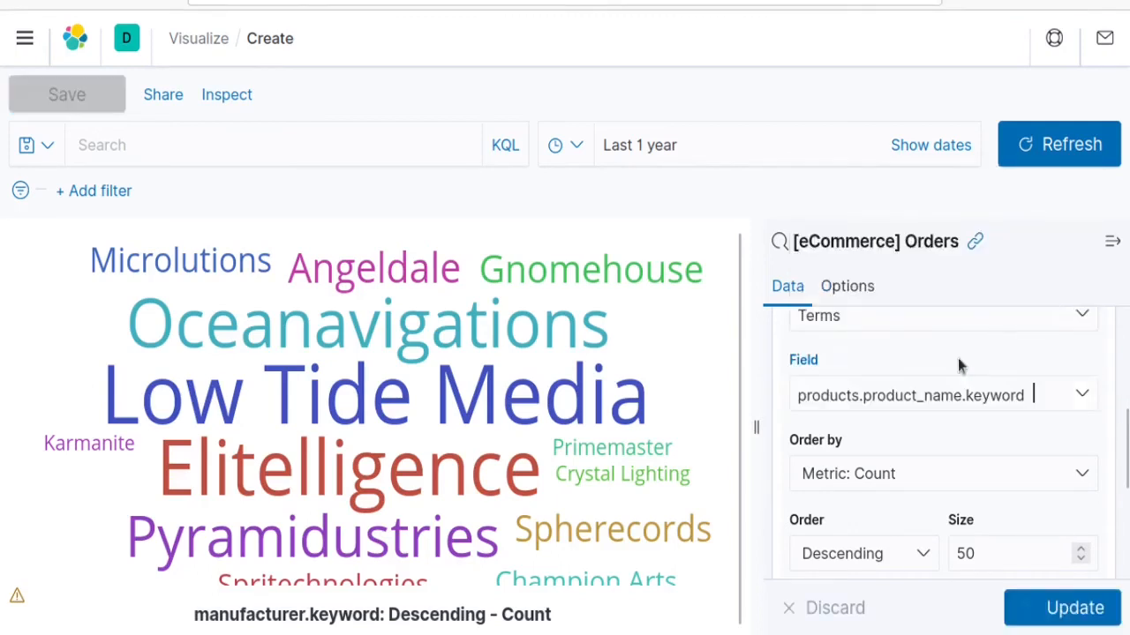
left_click(1063, 603)
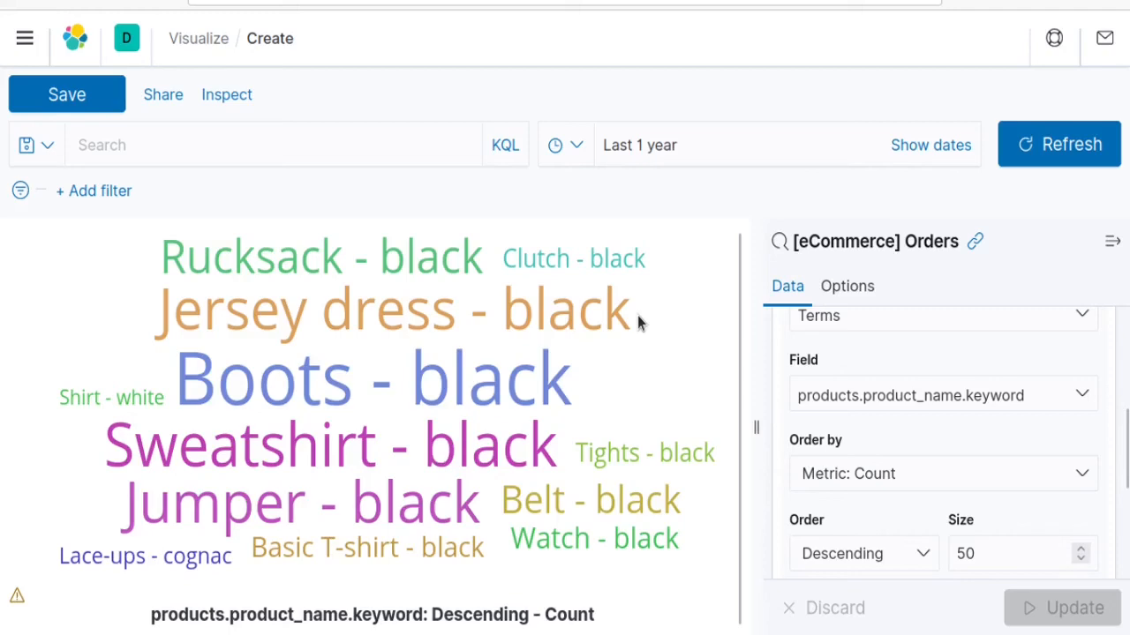
Step: Leave the tag cloud and start a new Markdown visualization, filtering the visualization types by "mark"
left_click(199, 39)
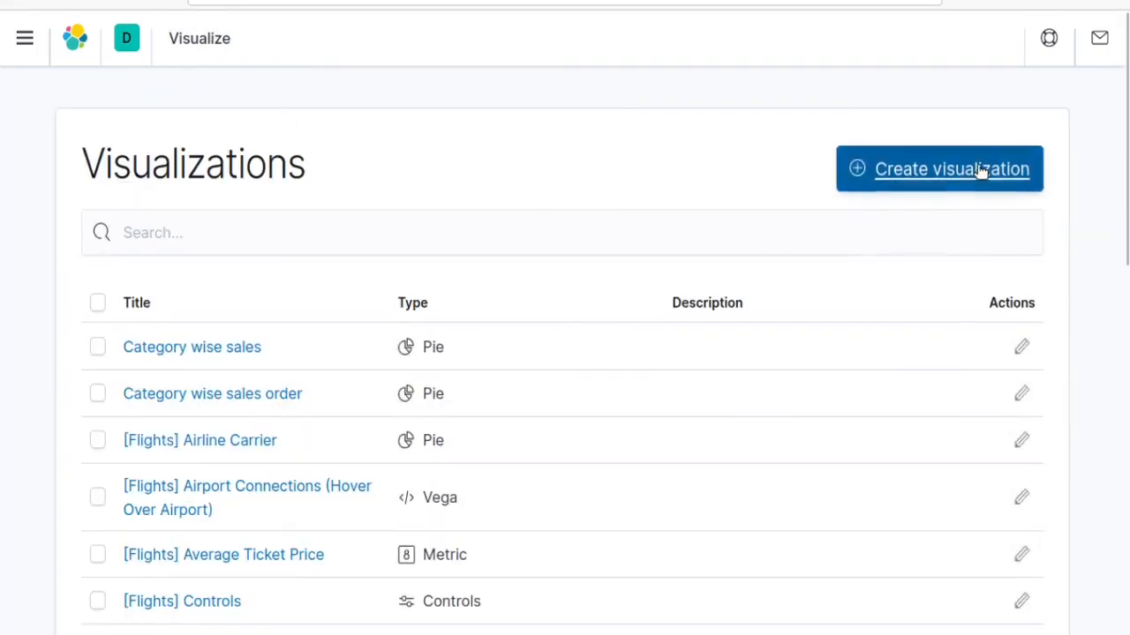
left_click(980, 172)
left_click(307, 196)
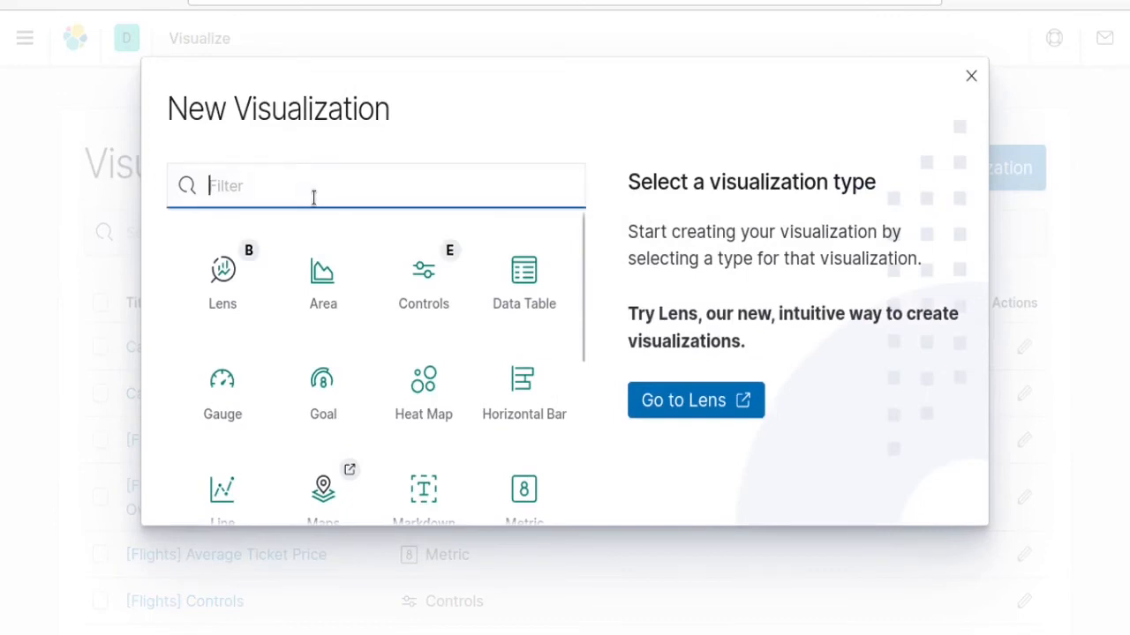
type("mark")
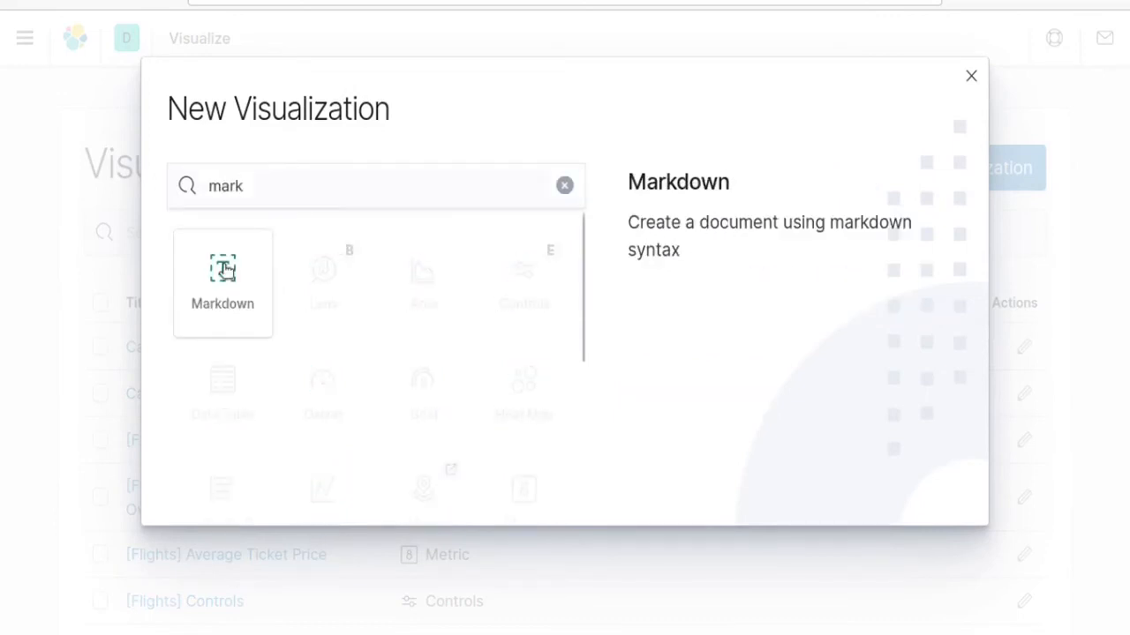
left_click(225, 271)
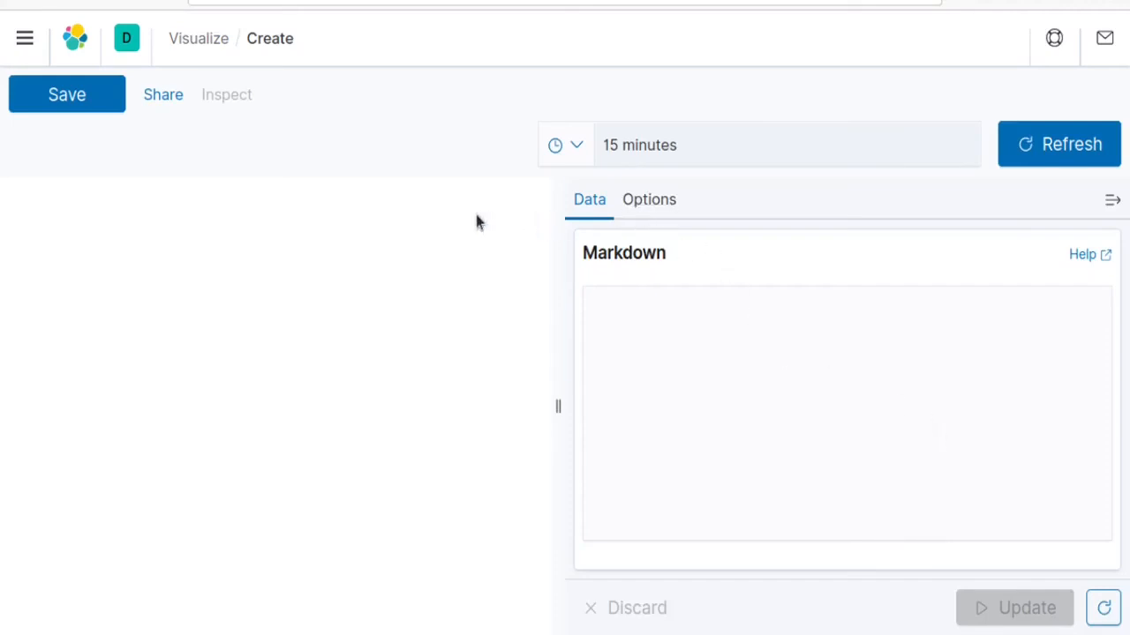
Step: Write "This is the dashboard developed by us." as the Markdown text and update the visualization
left_click(658, 210)
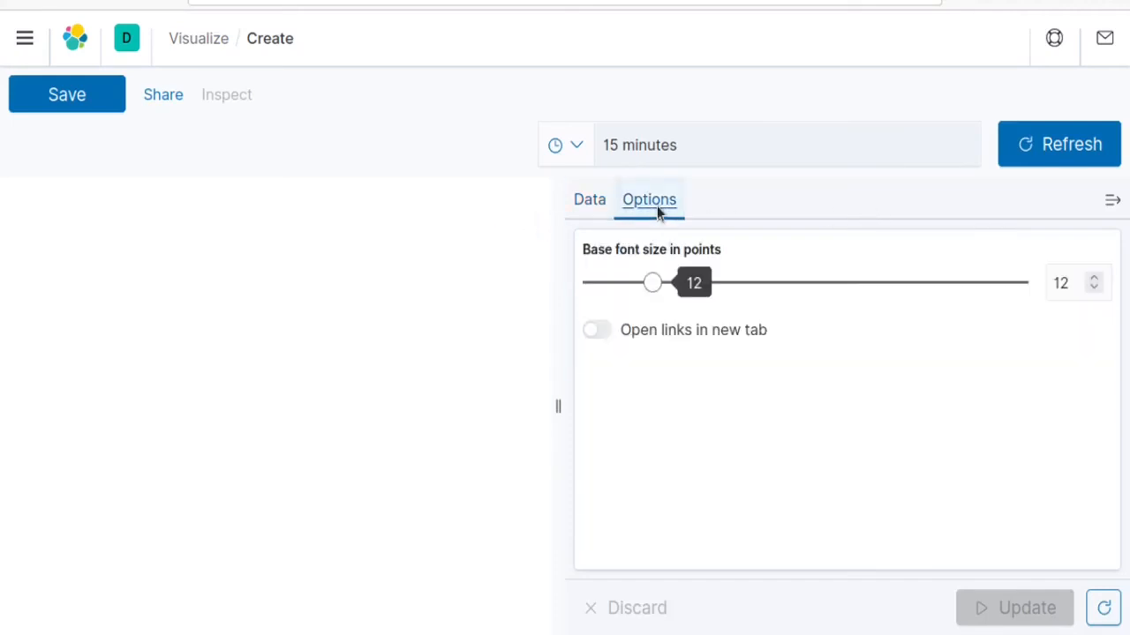
left_click(605, 201)
left_click(744, 327)
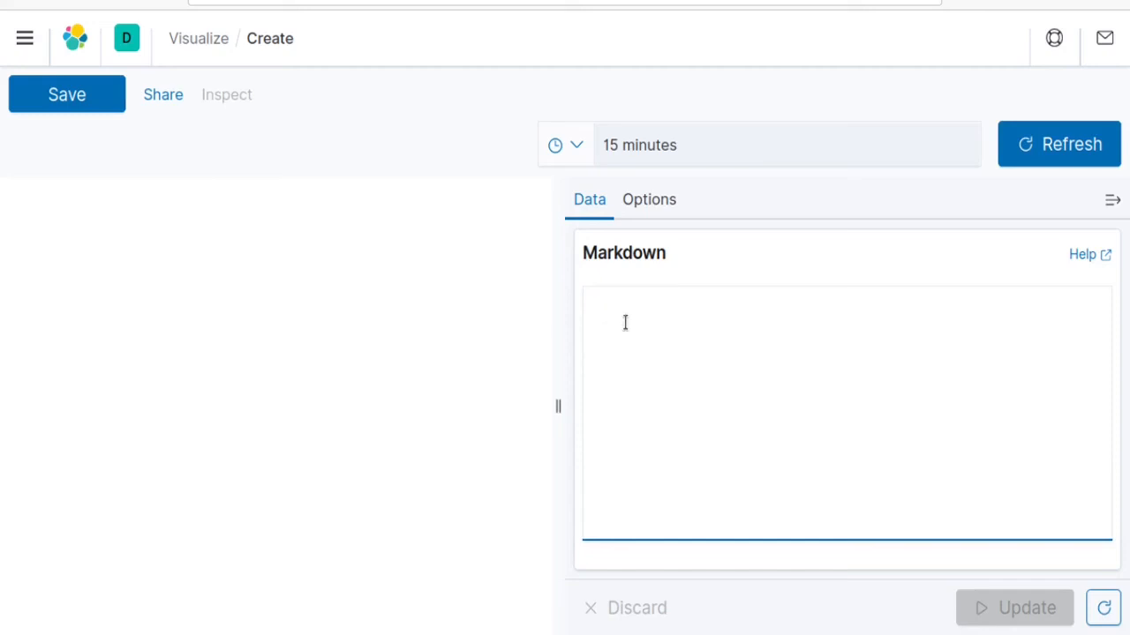
type("Sl")
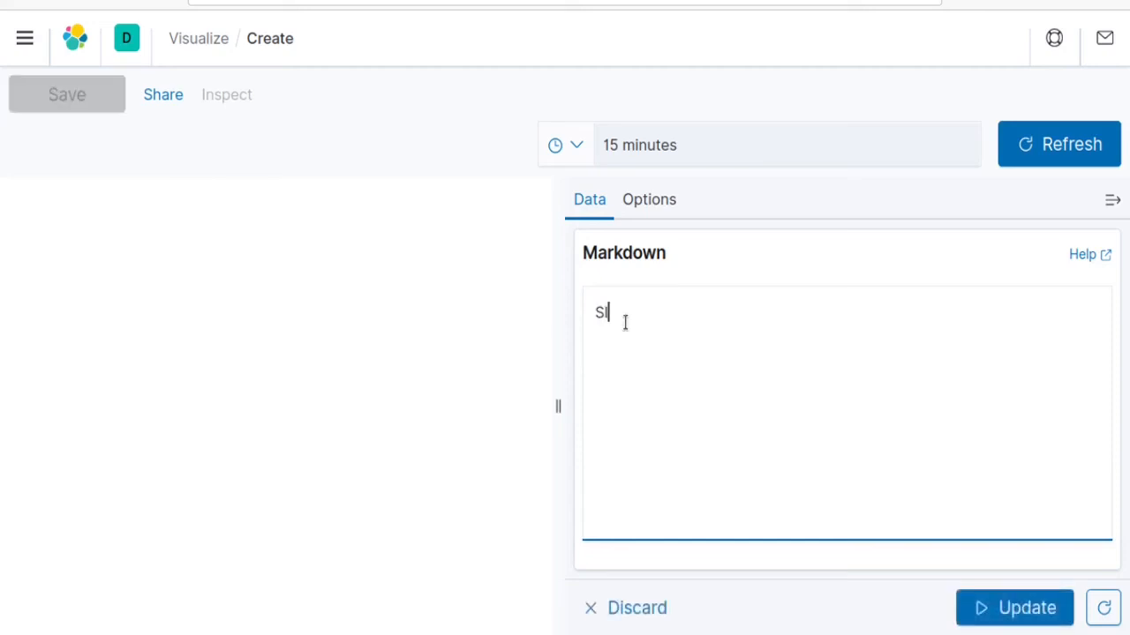
key("BackSpace")
key("BackSpace")
type("This is the dashboard de")
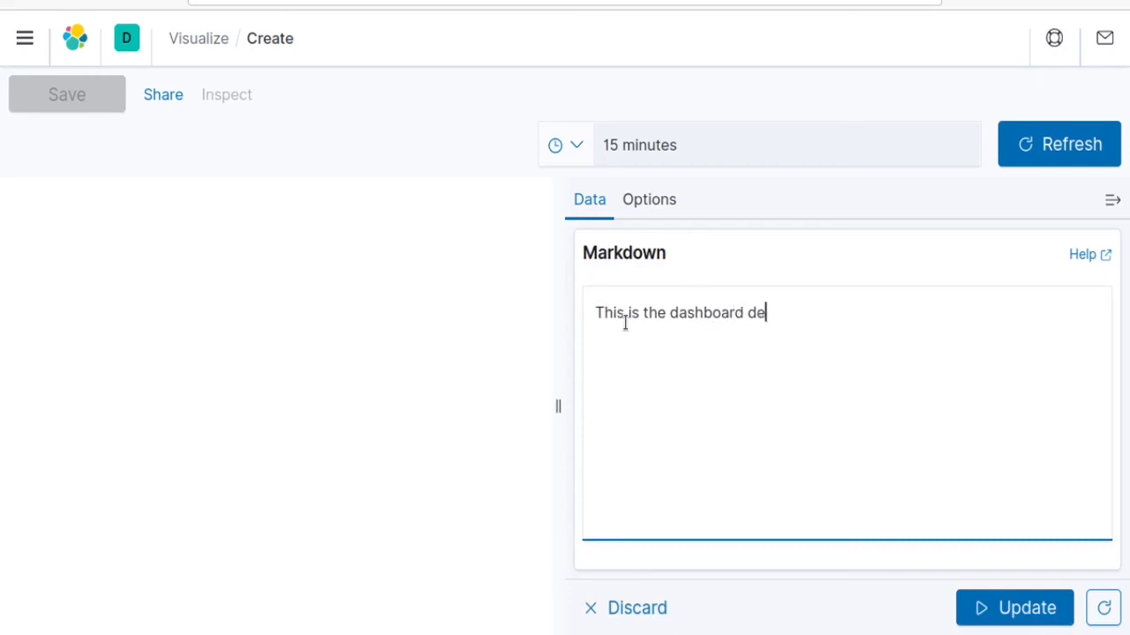
type("veloped by us")
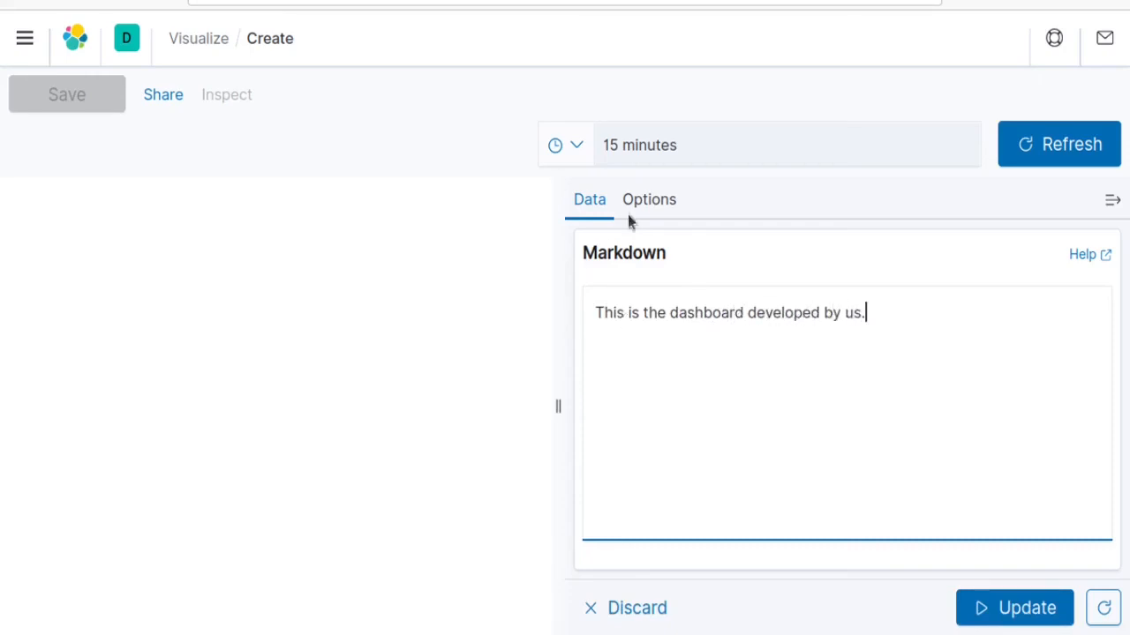
type(".")
left_click(1024, 607)
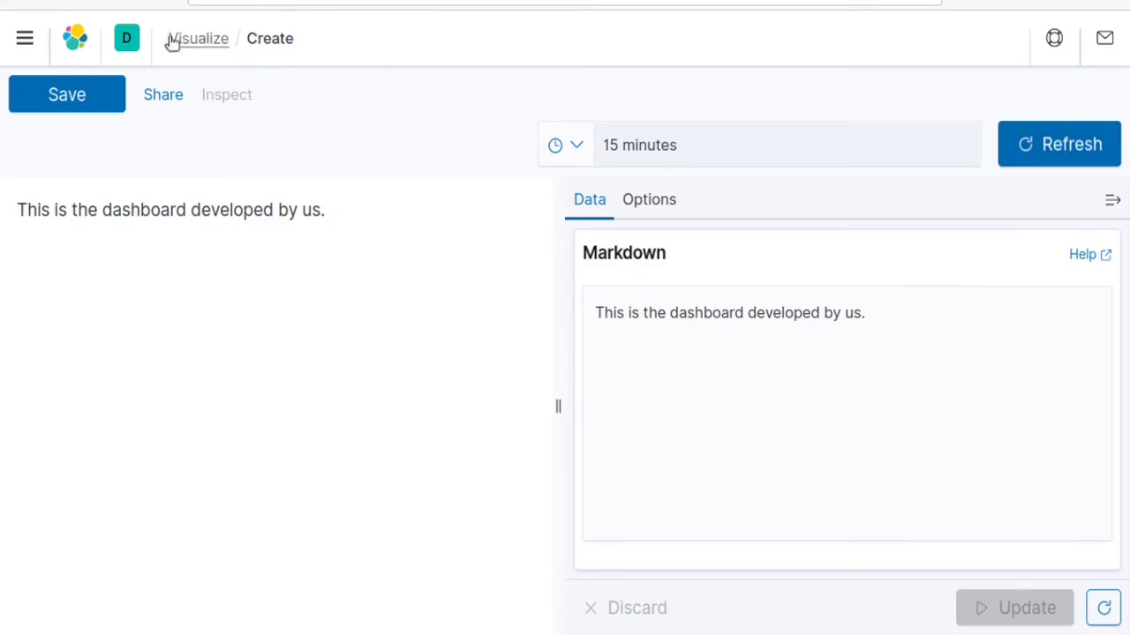
Step: Start a new Metric visualization based on the [eCommerce] Orders source
left_click(200, 40)
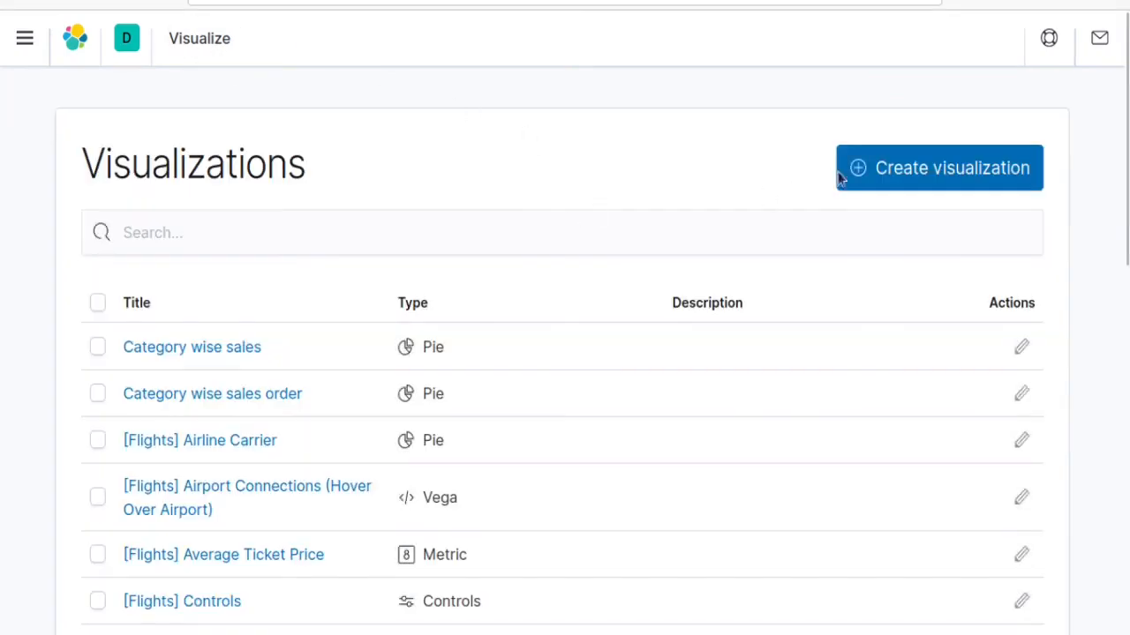
left_click(939, 170)
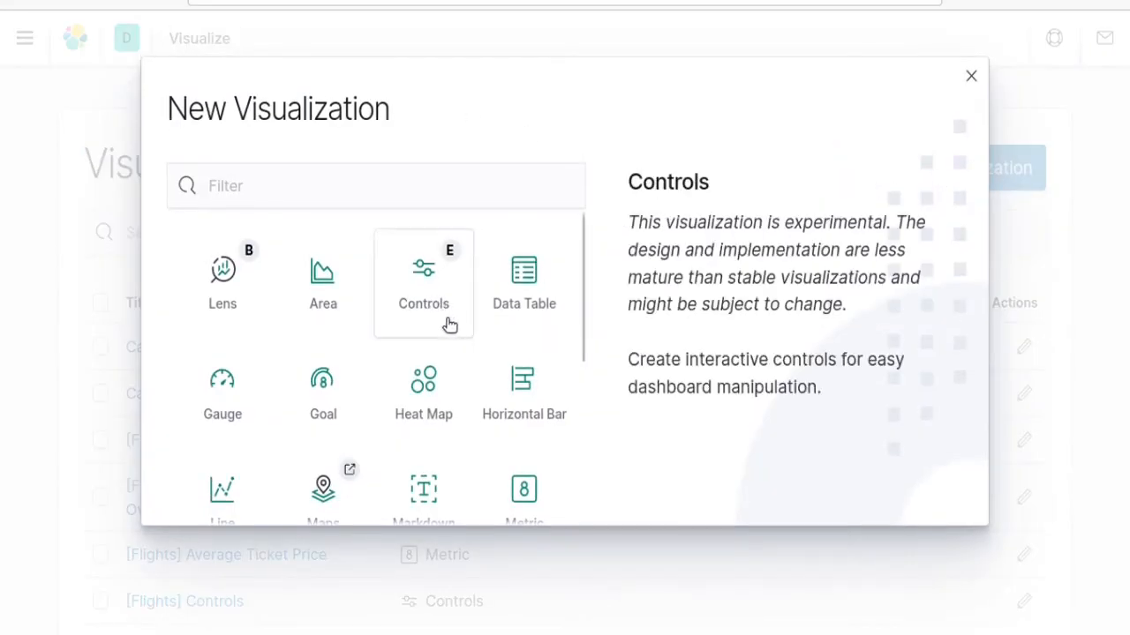
scroll(454, 327, "down", 1)
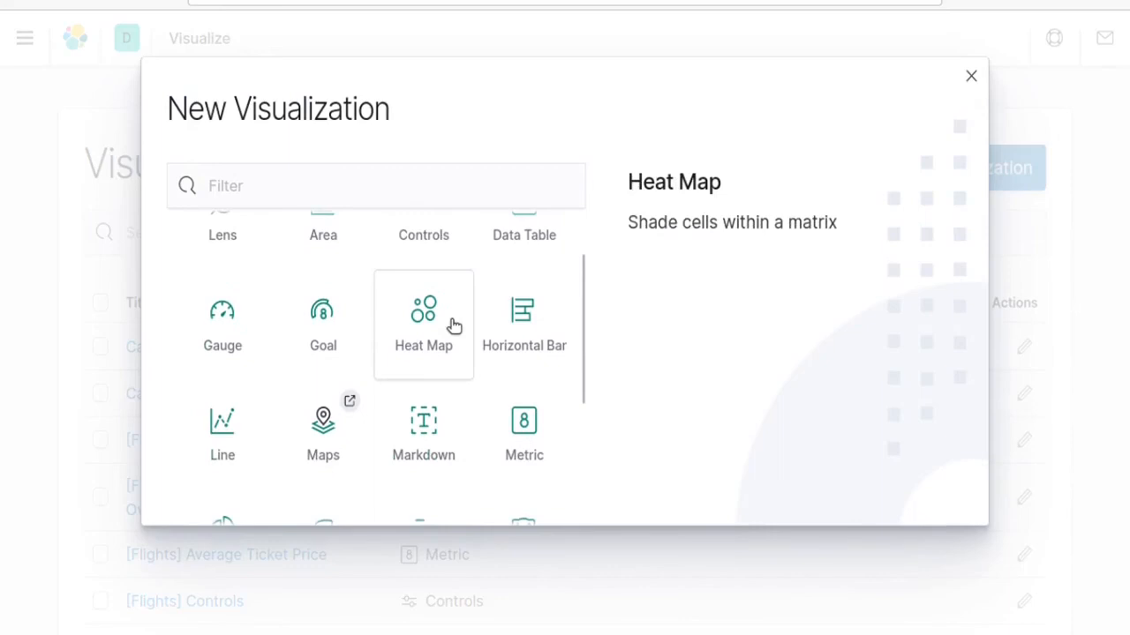
left_click(532, 443)
left_click(333, 123)
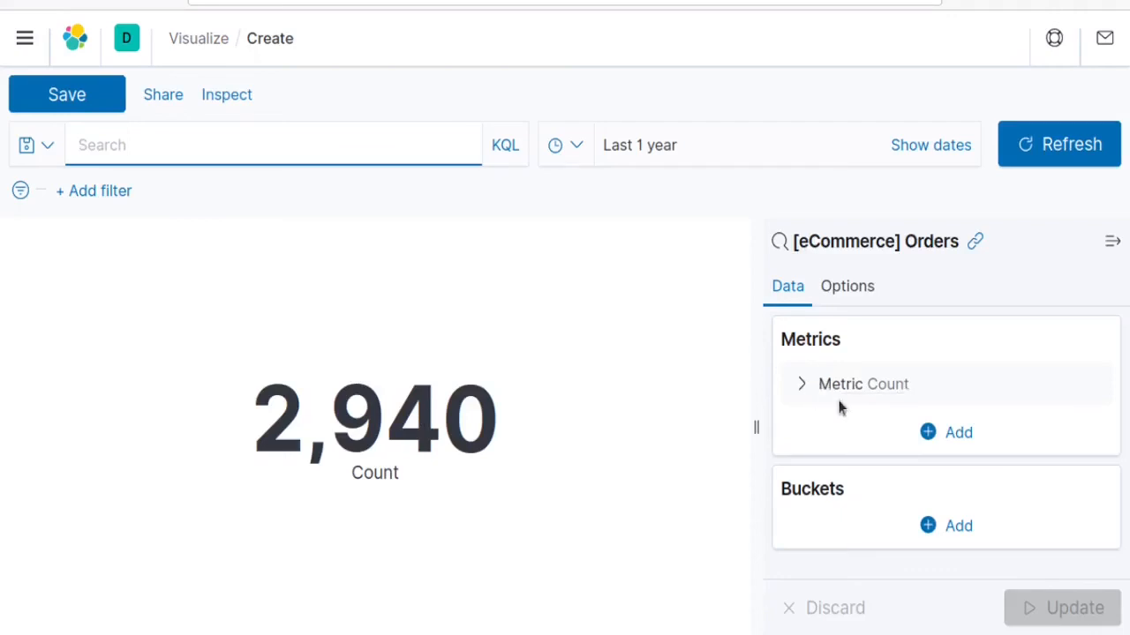
Step: Change the metric's aggregation to Sum
left_click(804, 380)
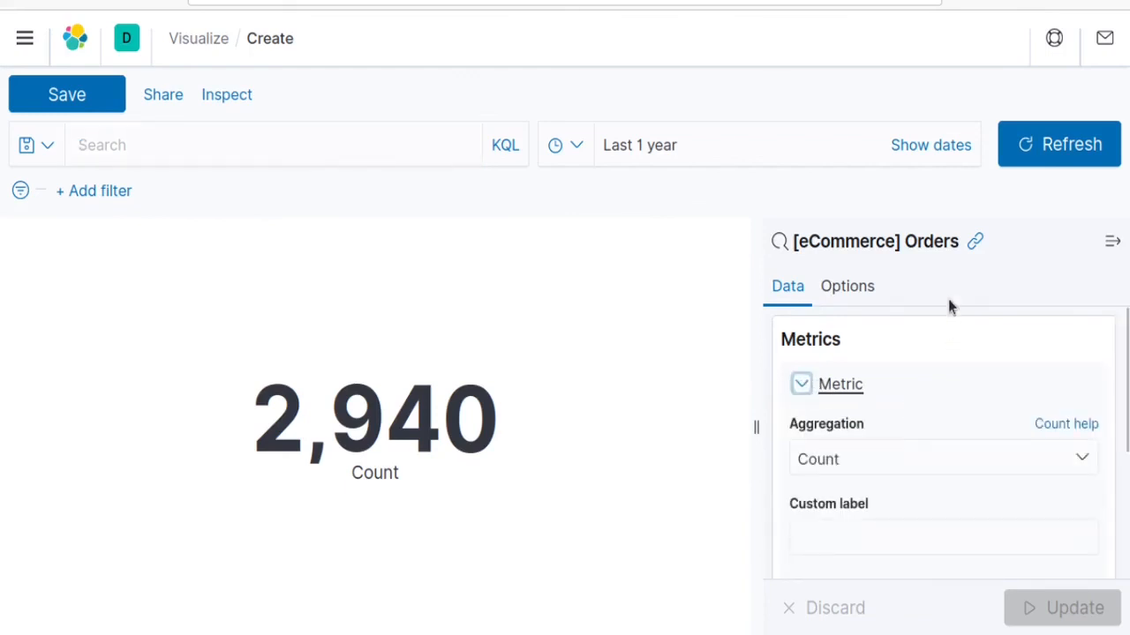
left_click(1028, 467)
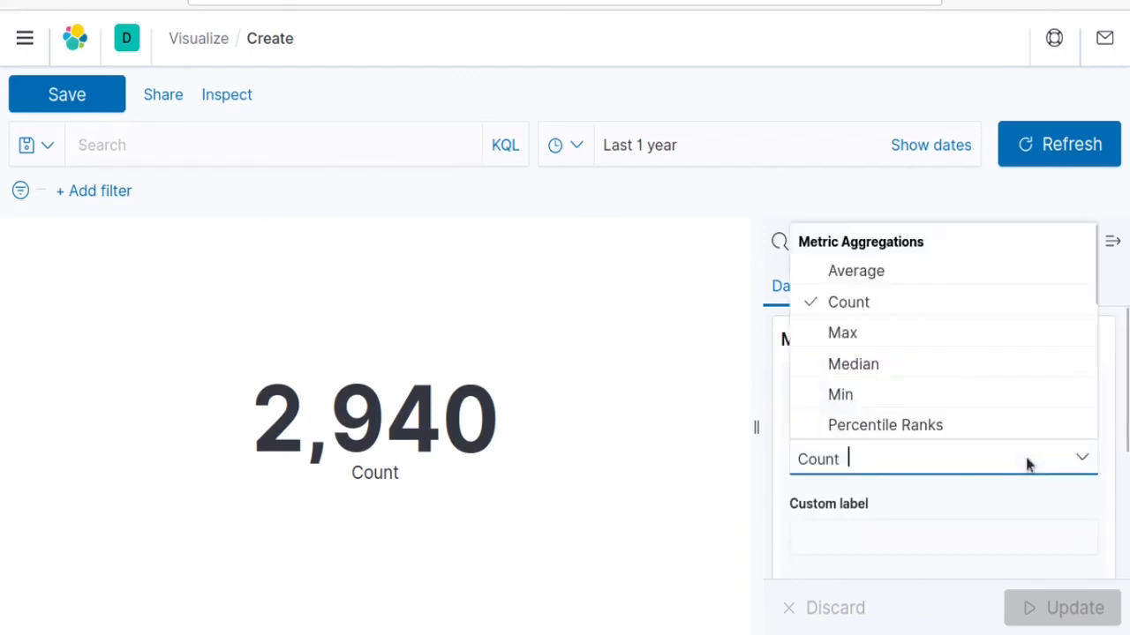
type("su")
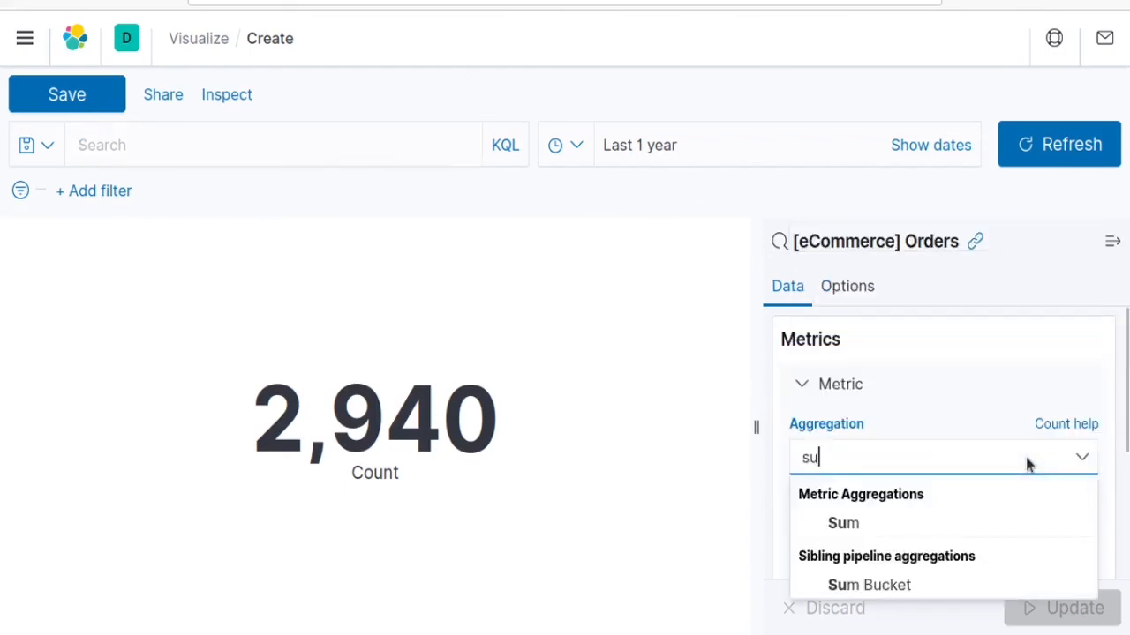
left_click(874, 524)
Step: Search the metric's fields for "price", set the field to taxful_total_price and update the visualization
scroll(1068, 500, "down", 3)
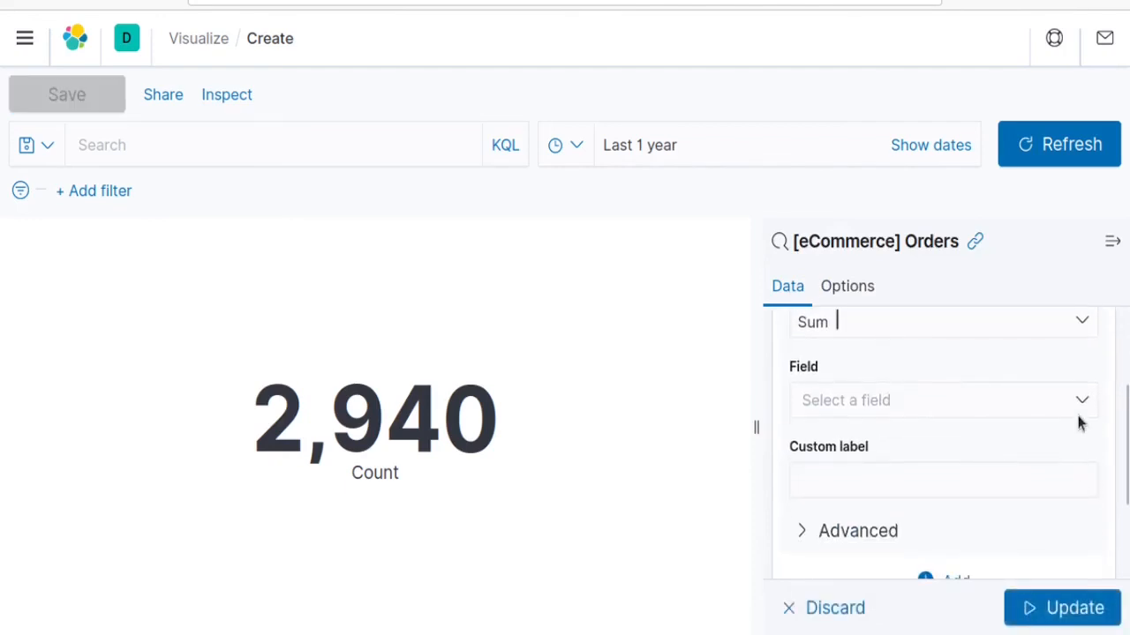
left_click(1080, 404)
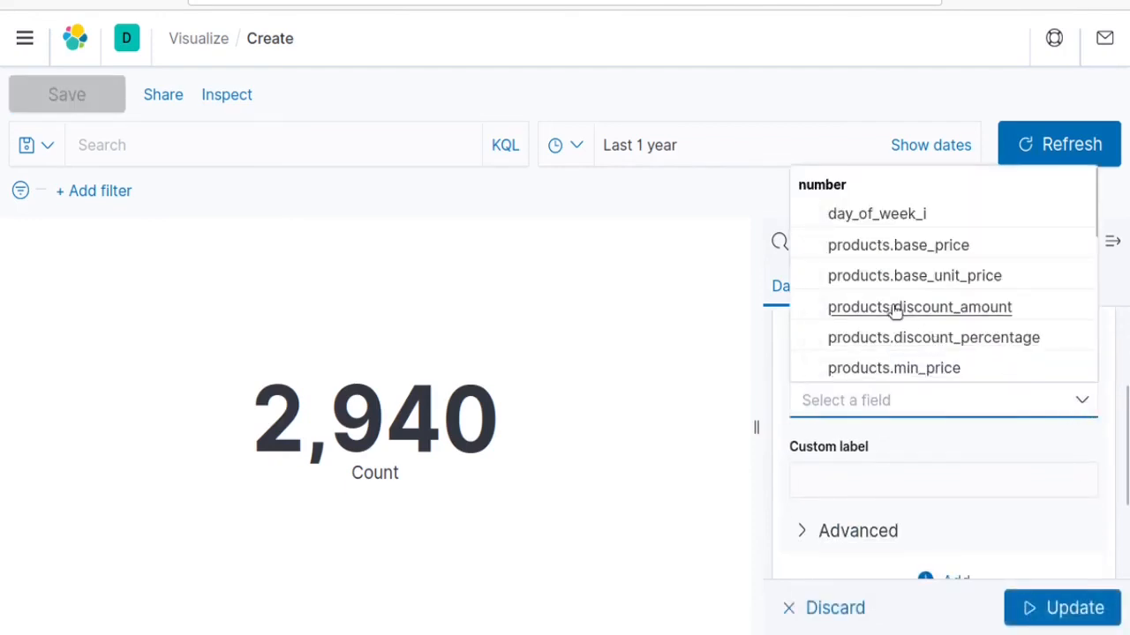
scroll(949, 303, "down", 1)
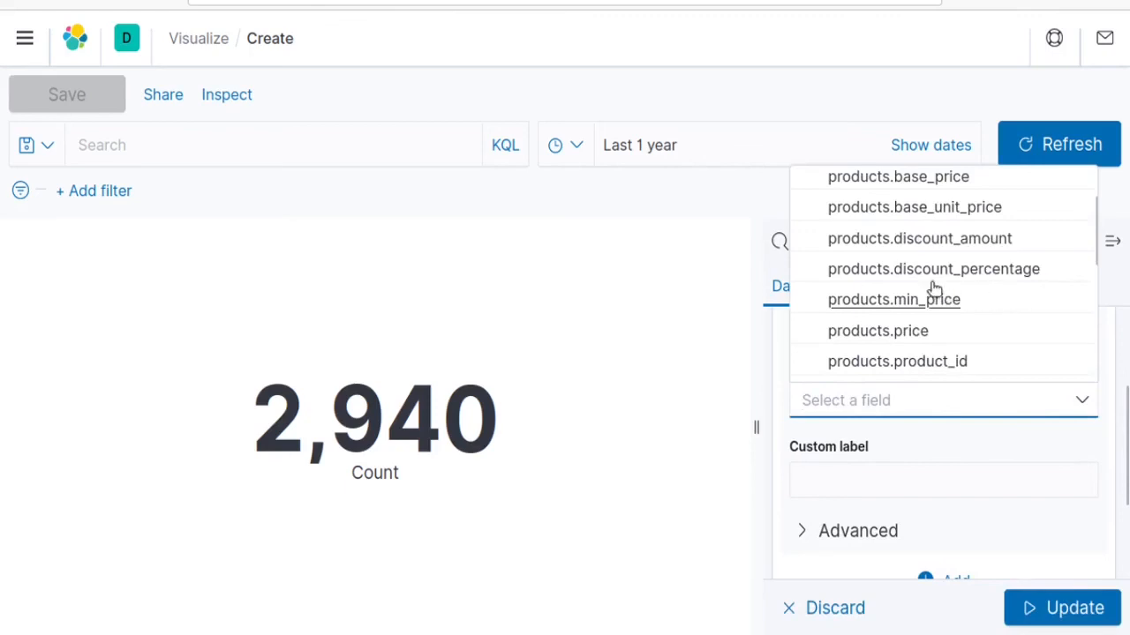
scroll(933, 291, "up", 1)
scroll(949, 275, "down", 2)
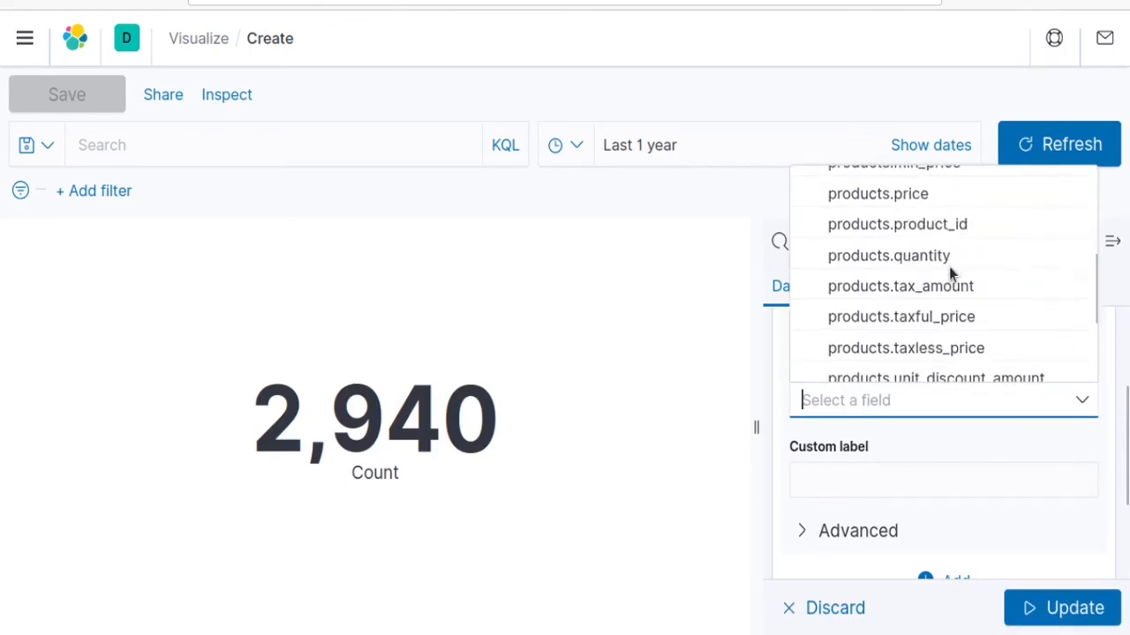
type("price")
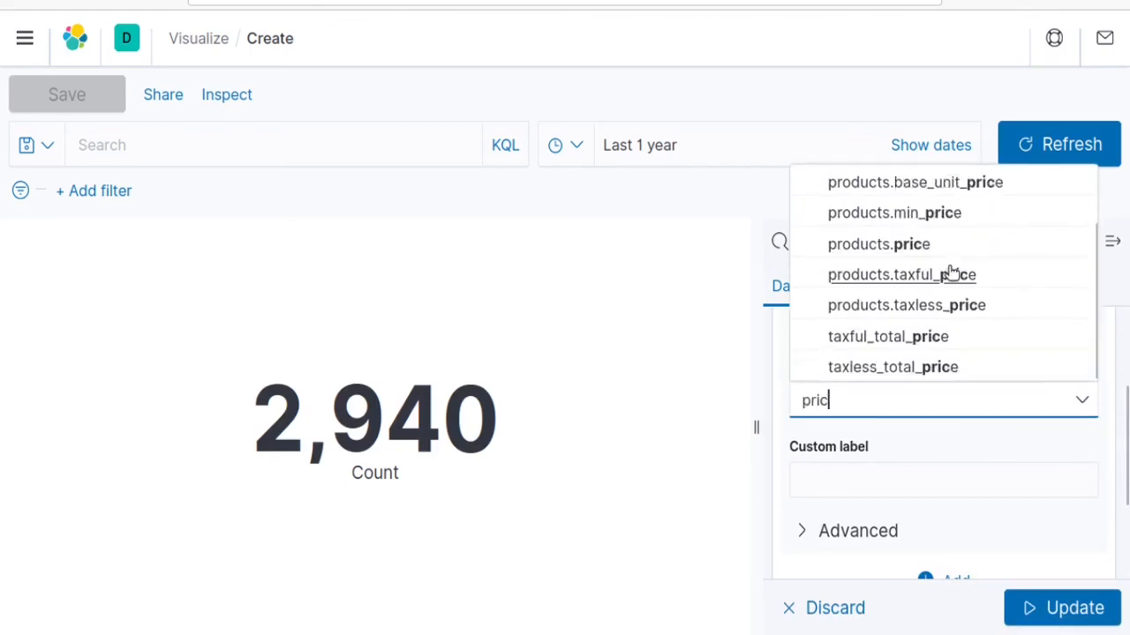
left_click(891, 336)
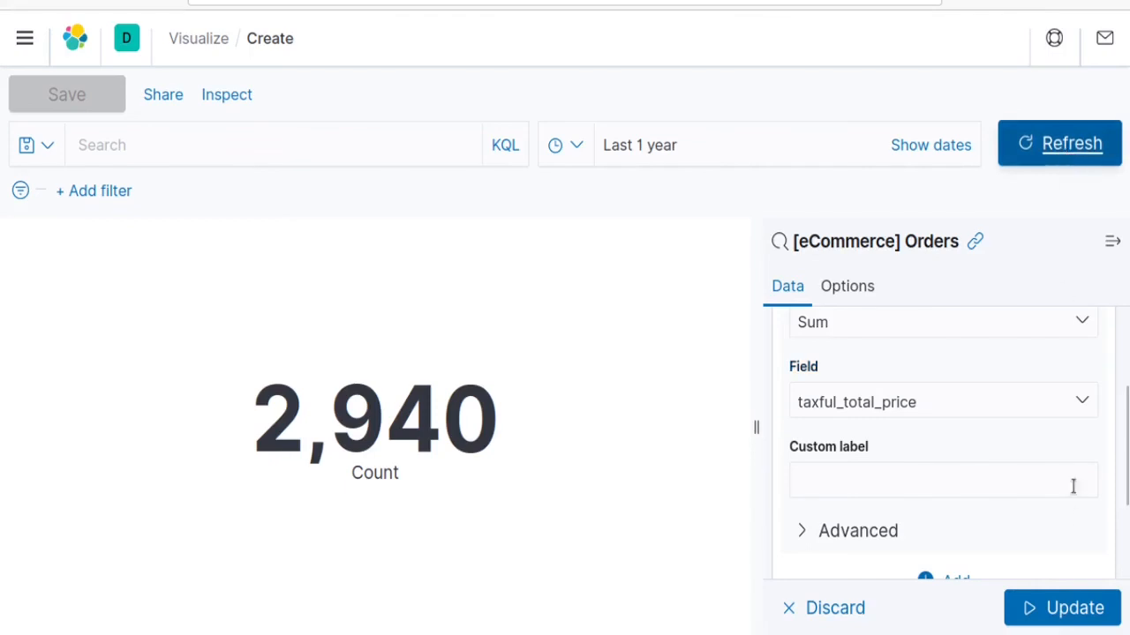
left_click(1062, 607)
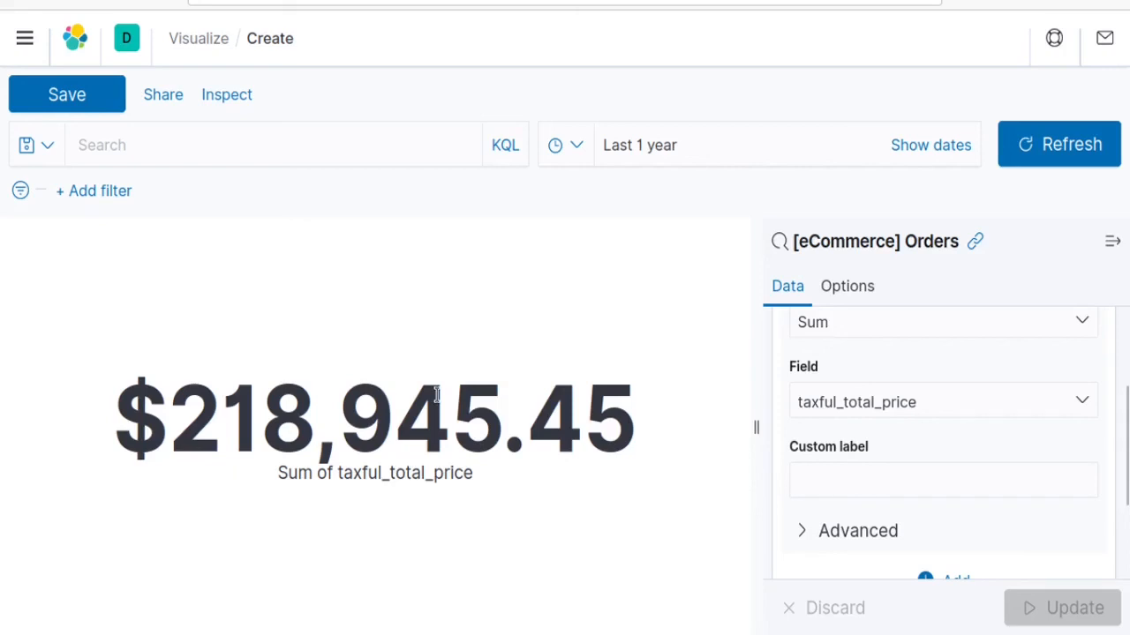
Step: Add a Split group bucket with the Terms aggregation to the metric visualization
scroll(1059, 433, "down", 3)
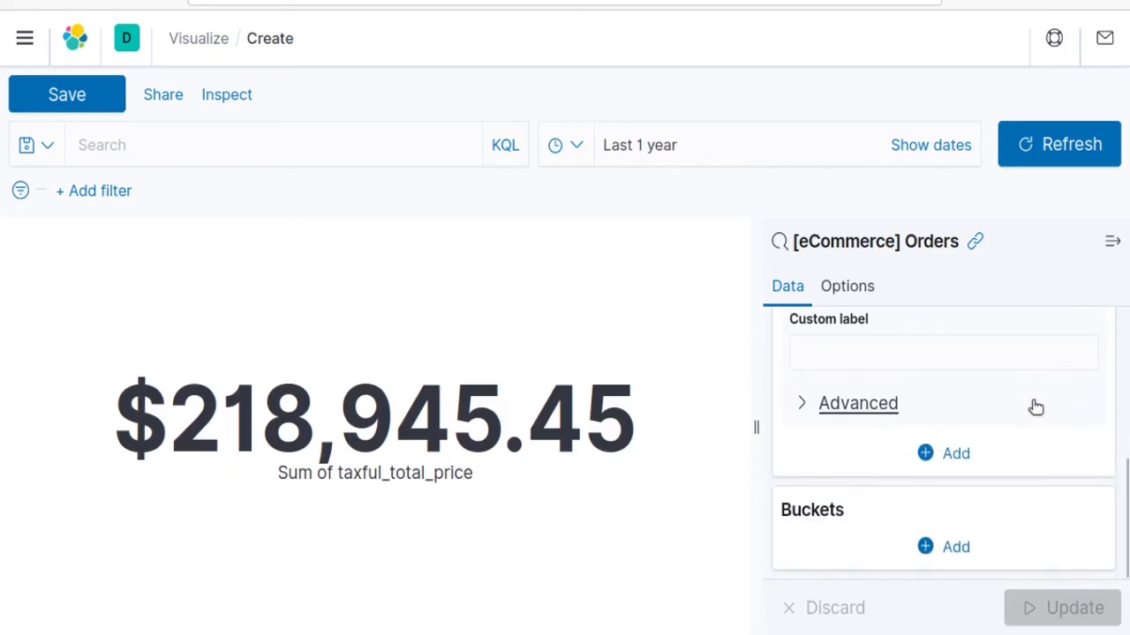
left_click(958, 551)
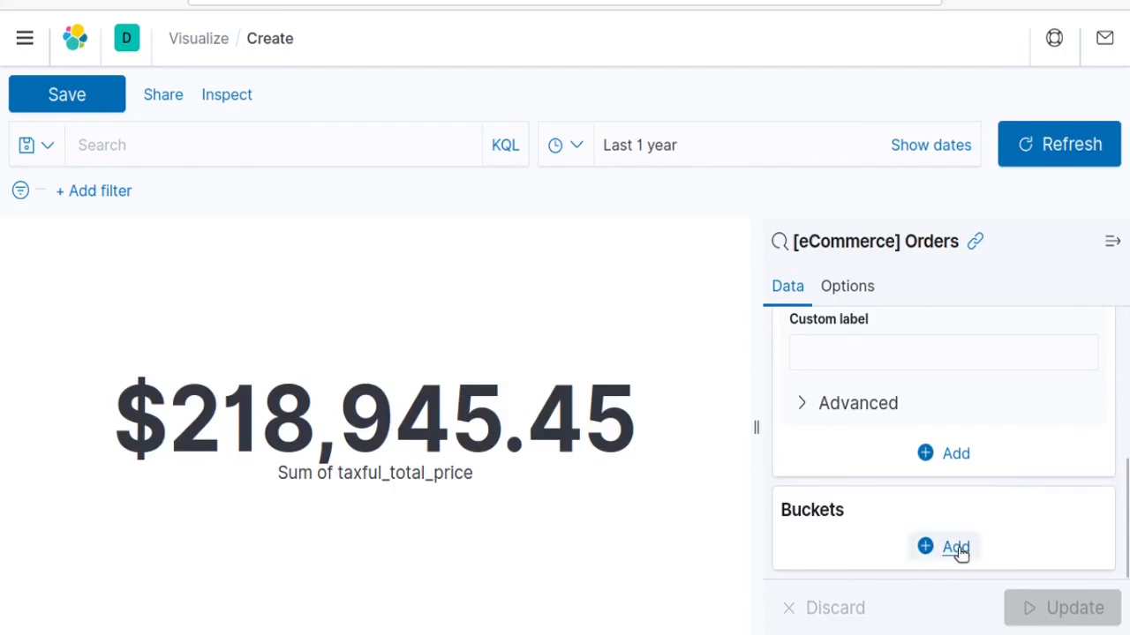
left_click(962, 499)
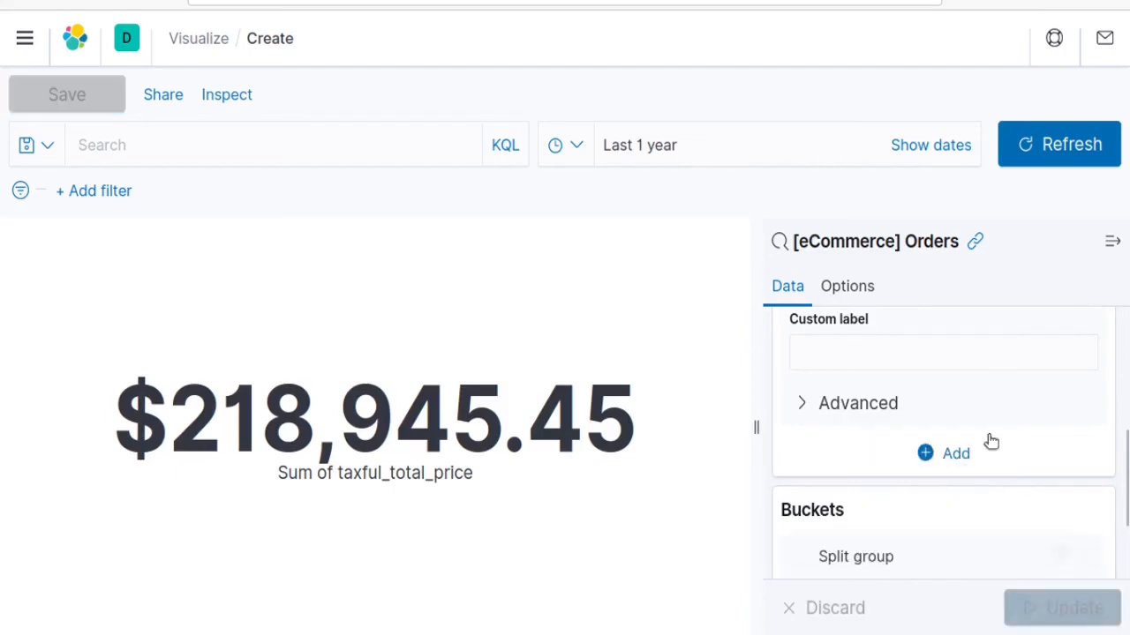
scroll(1026, 358, "down", 1)
left_click(901, 520)
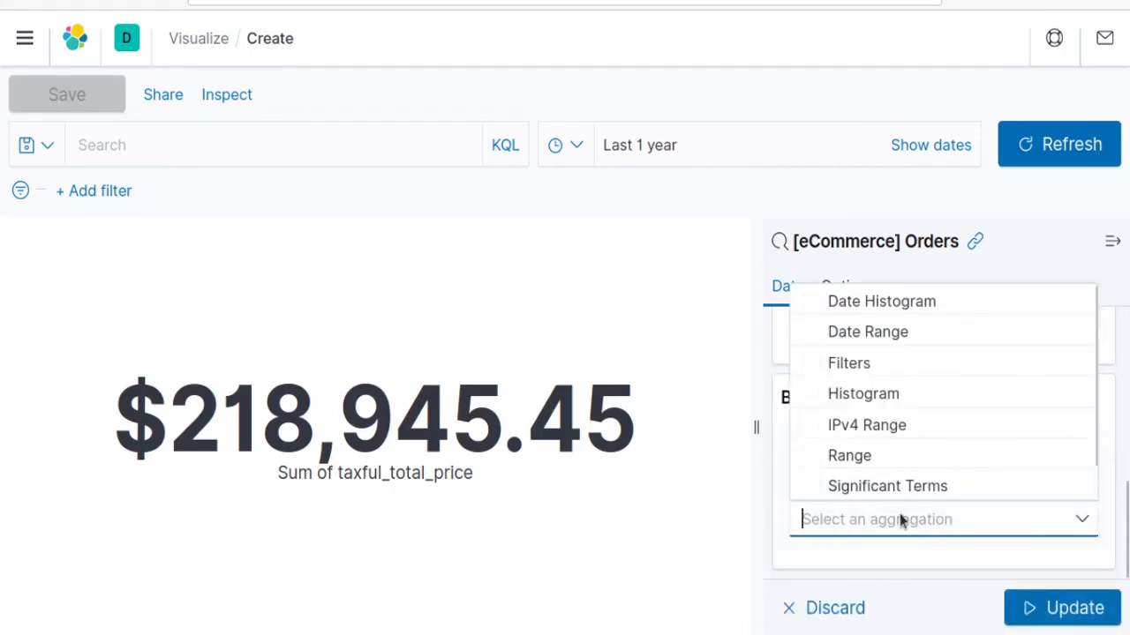
type("agr")
key("BackSpace")
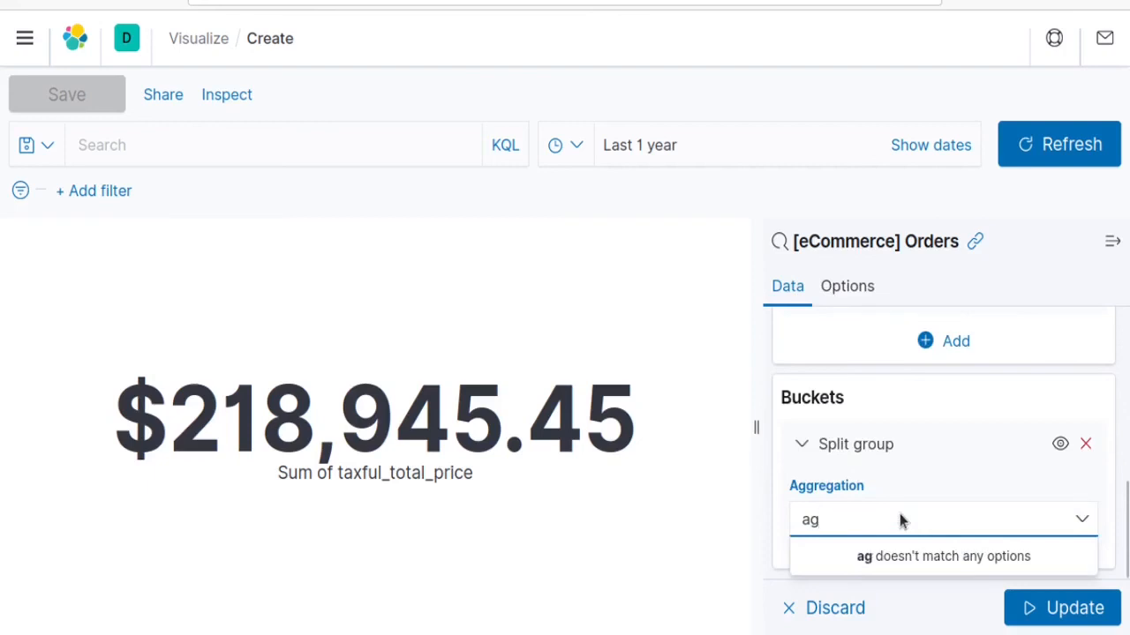
key("BackSpace")
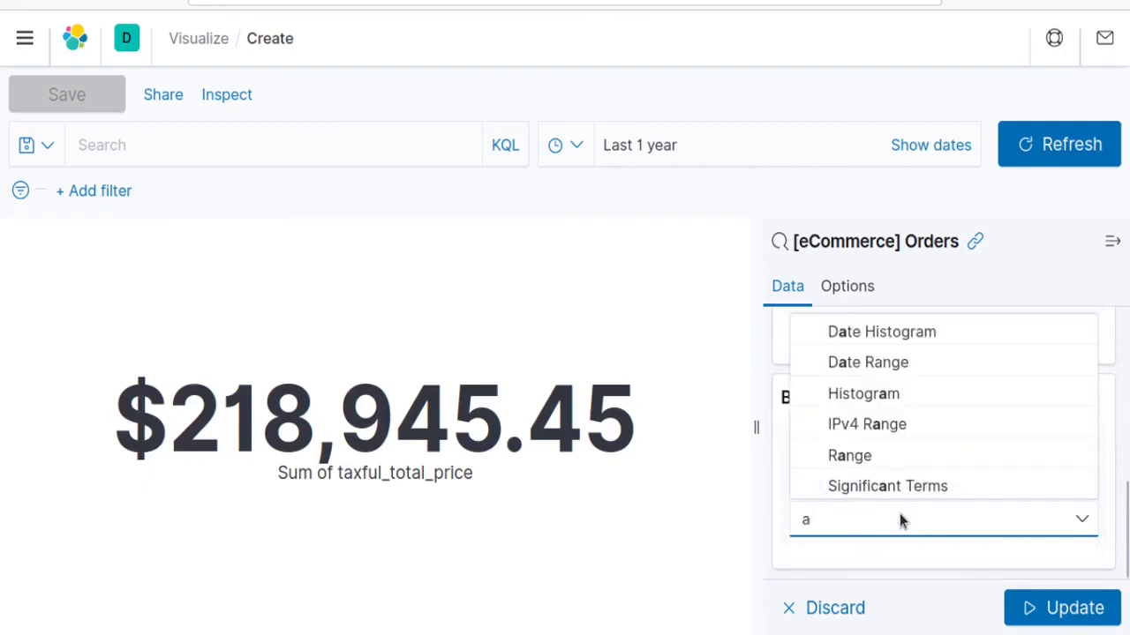
key("BackSpace")
type("ter")
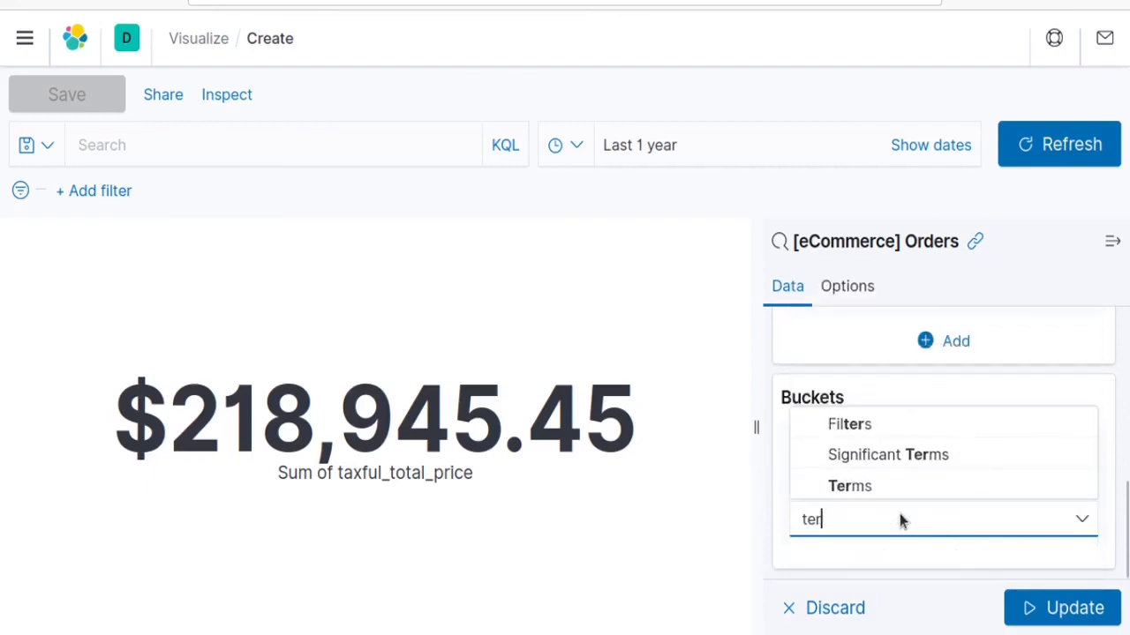
left_click(842, 488)
Step: Set the Split group field to category.keyword, update the visualization and look through the per-category sums
scroll(862, 466, "down", 2)
left_click(860, 464)
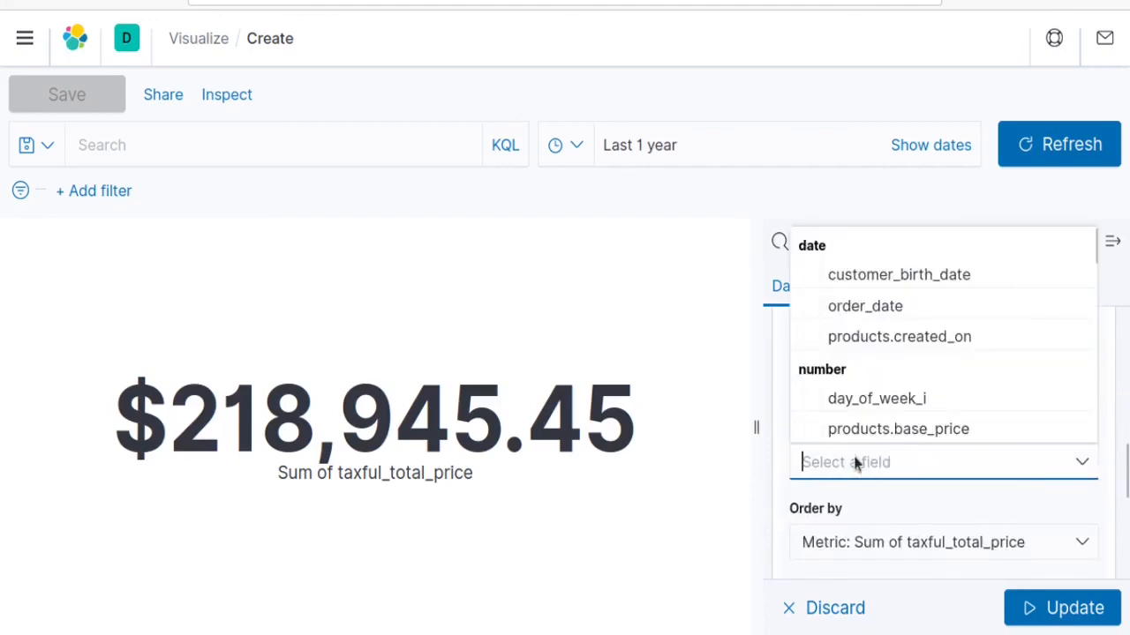
type("cate")
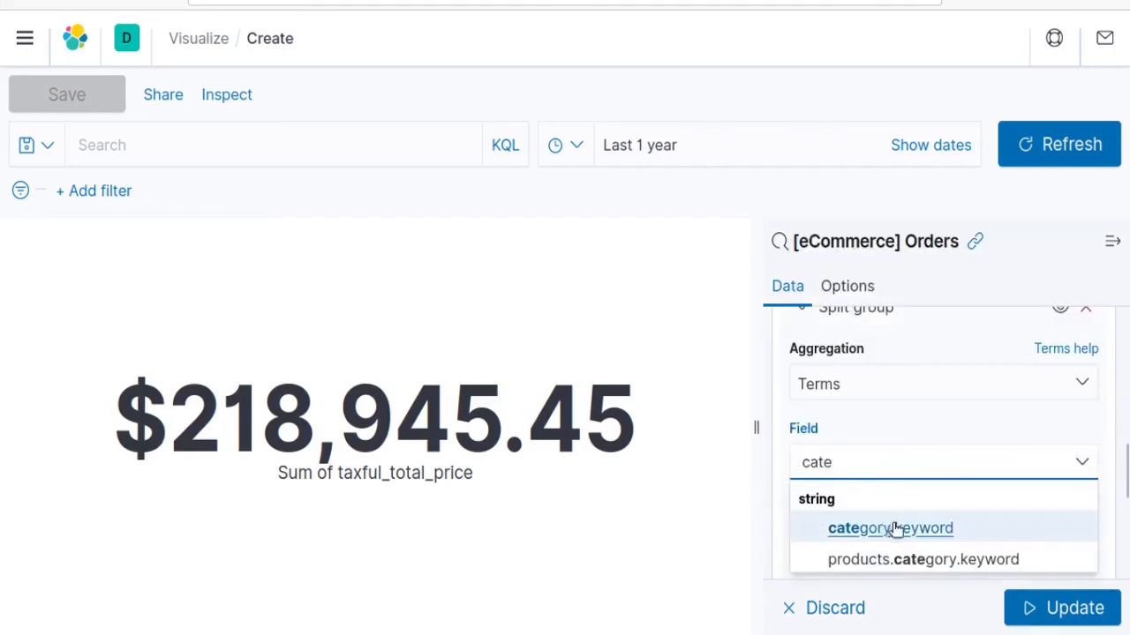
left_click(895, 528)
left_click(1073, 608)
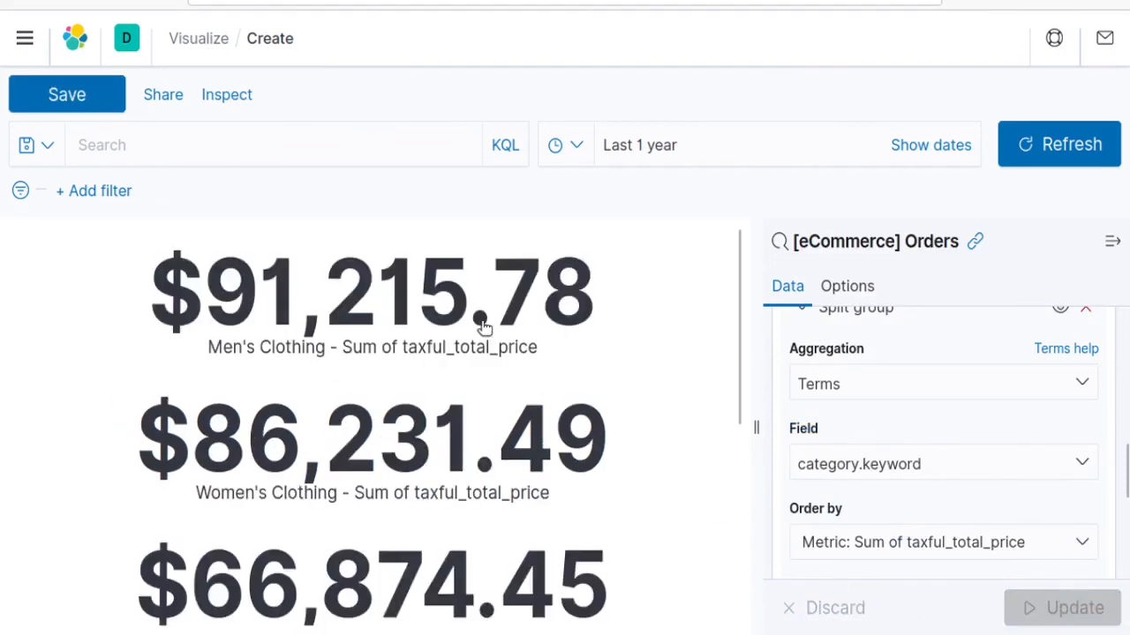
scroll(535, 292, "down", 3)
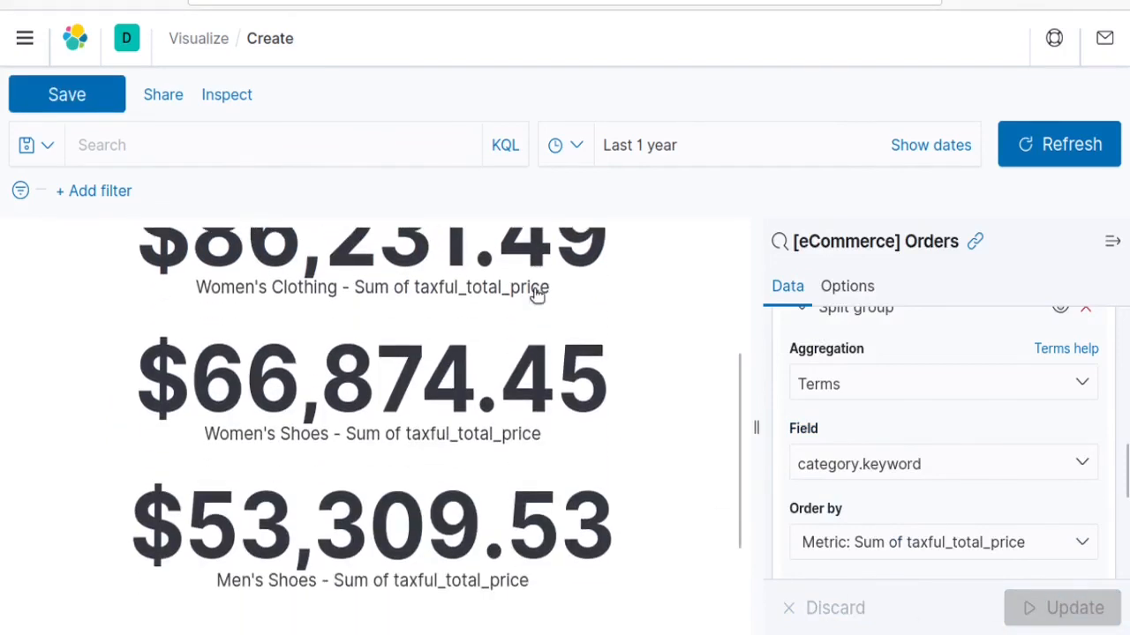